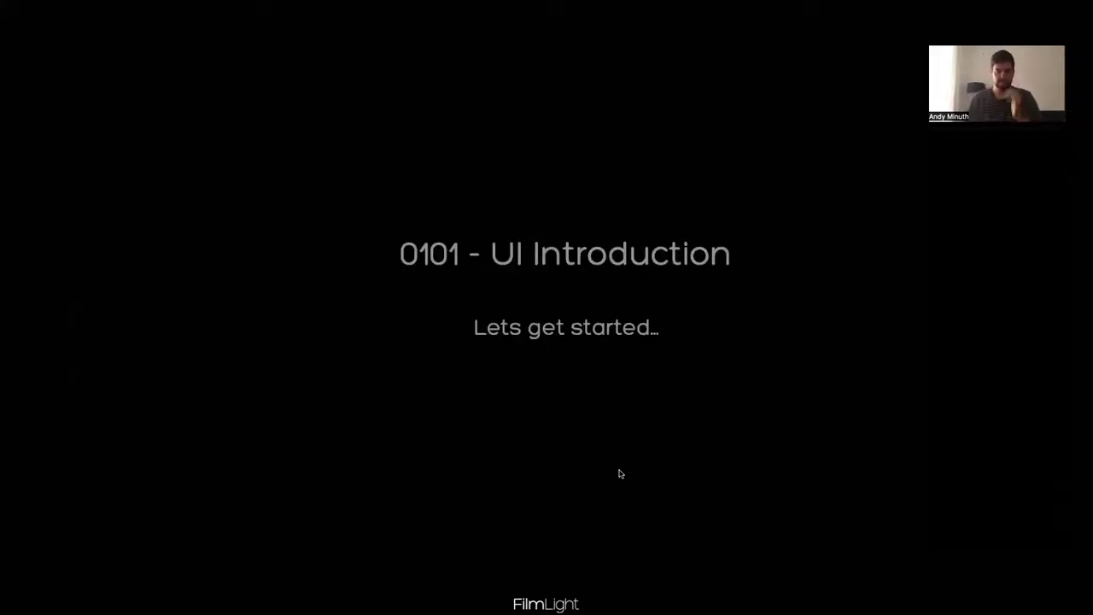
# Step: Exit full-screen view to show the whole Baselight interface with the UI Introduction slide
pyautogui.press('Escape')
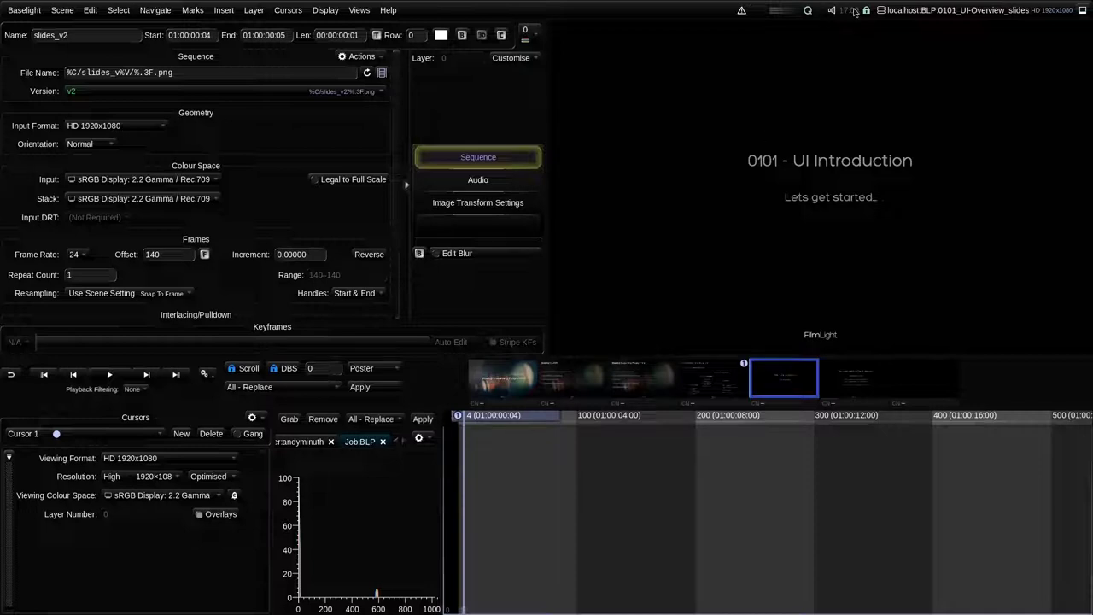
# Step: Open the 0101_UI-Overview scene and scrub ahead to shot A002C007
pyautogui.click(914, 10)
pyautogui.click(921, 32)
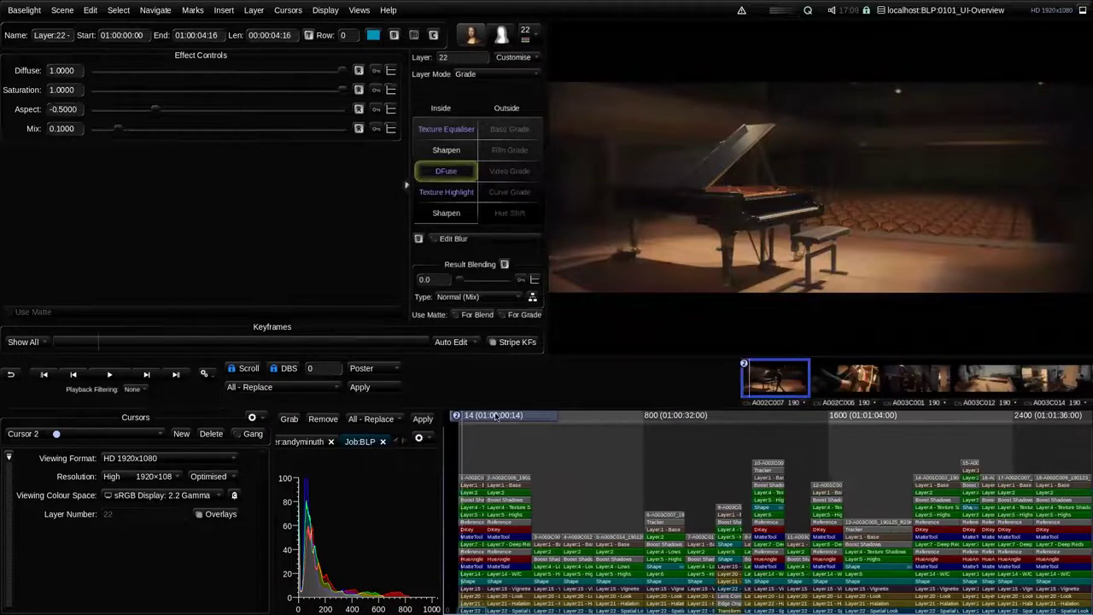
pyautogui.moveTo(495, 416); pyautogui.dragTo(848, 435)
pyautogui.press('Down')
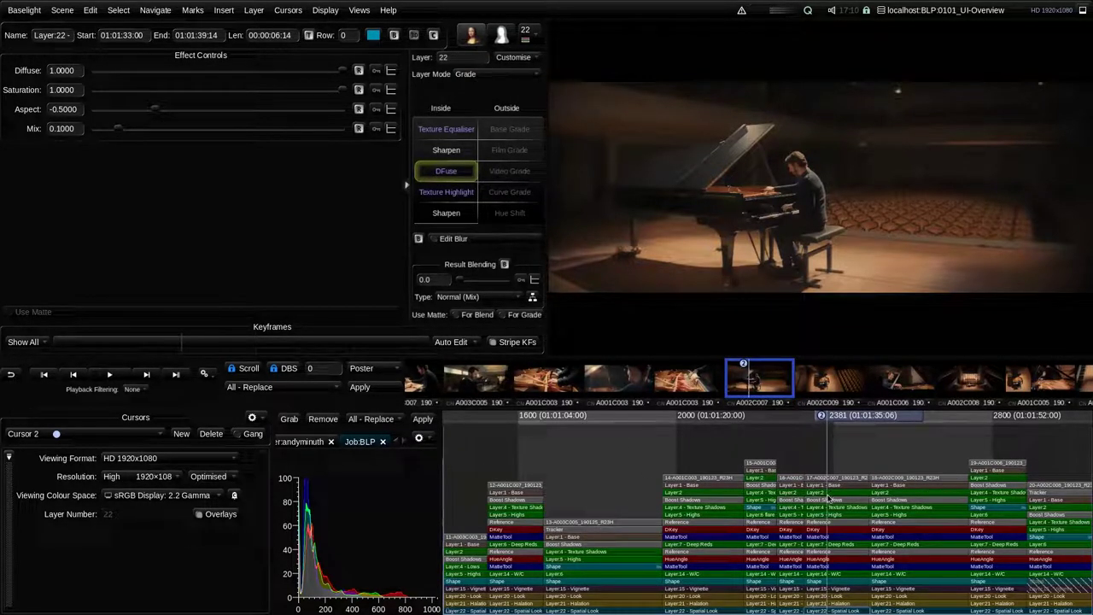
# Step: Scrub back and forth through the graded shots, visiting A001C006, ending on the pianist shot
pyautogui.moveTo(856, 421); pyautogui.dragTo(657, 427)
pyautogui.moveTo(747, 439); pyautogui.dragTo(894, 427)
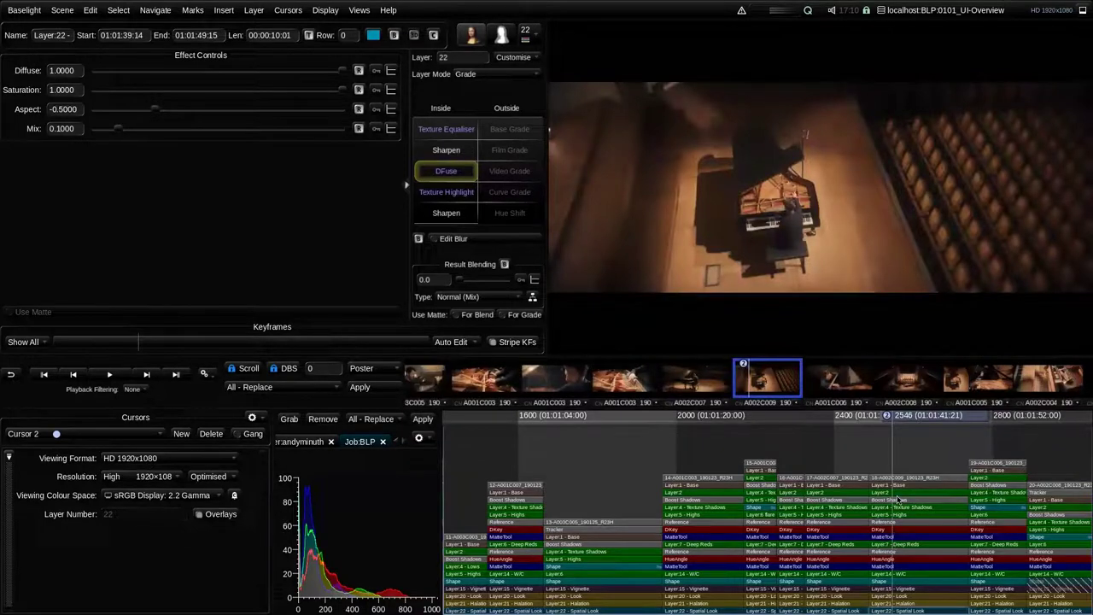
pyautogui.scroll(-3, 897, 512)
pyautogui.scroll(-2, 895, 492)
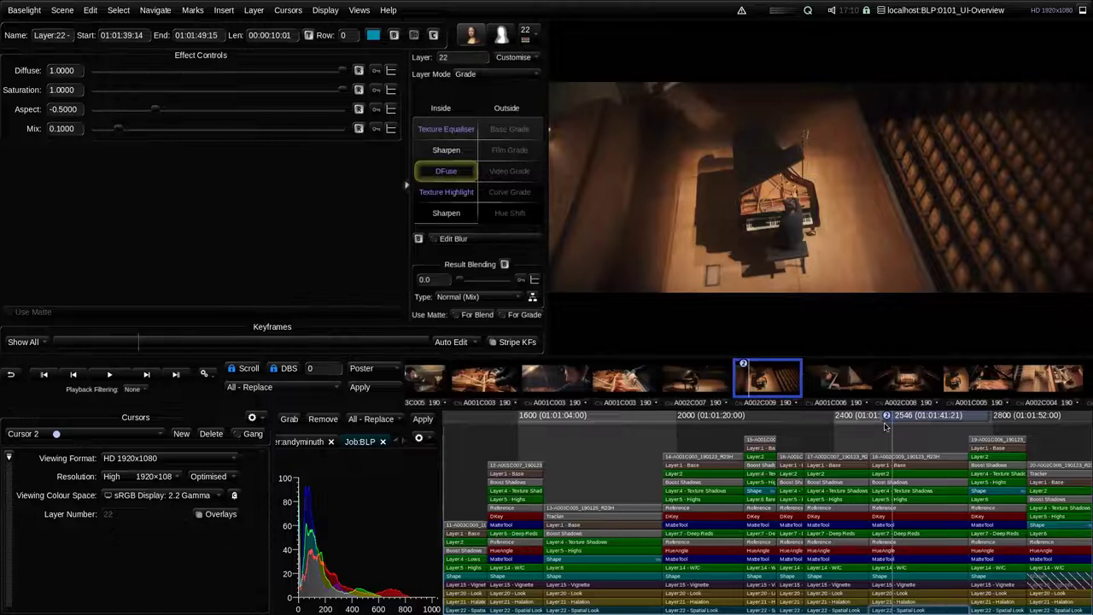
pyautogui.click(995, 416)
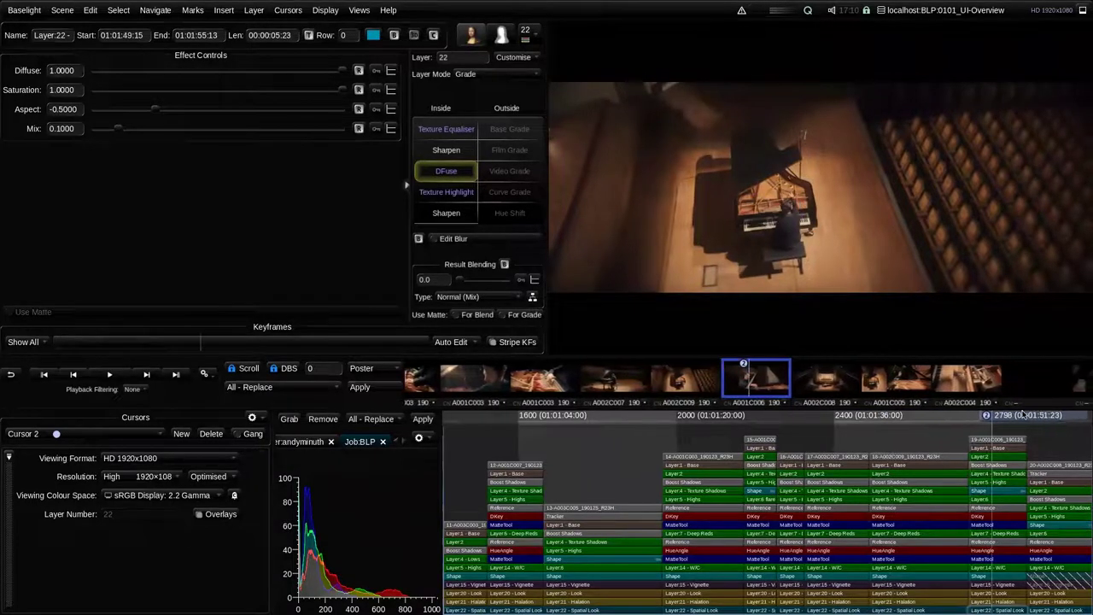
pyautogui.moveTo(956, 413); pyautogui.dragTo(589, 417)
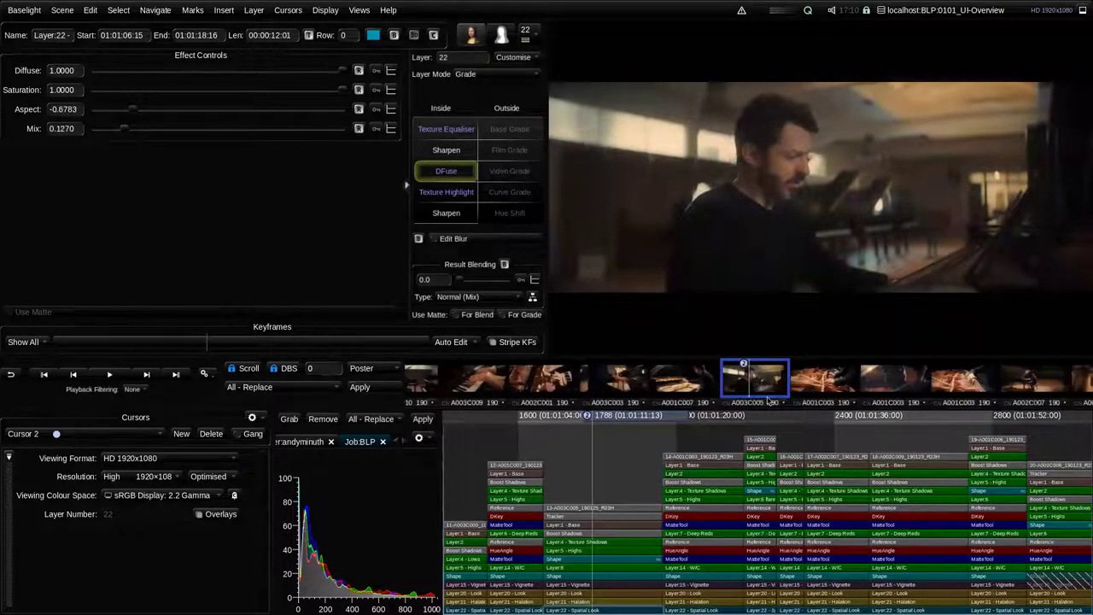
pyautogui.moveTo(630, 417); pyautogui.dragTo(741, 375)
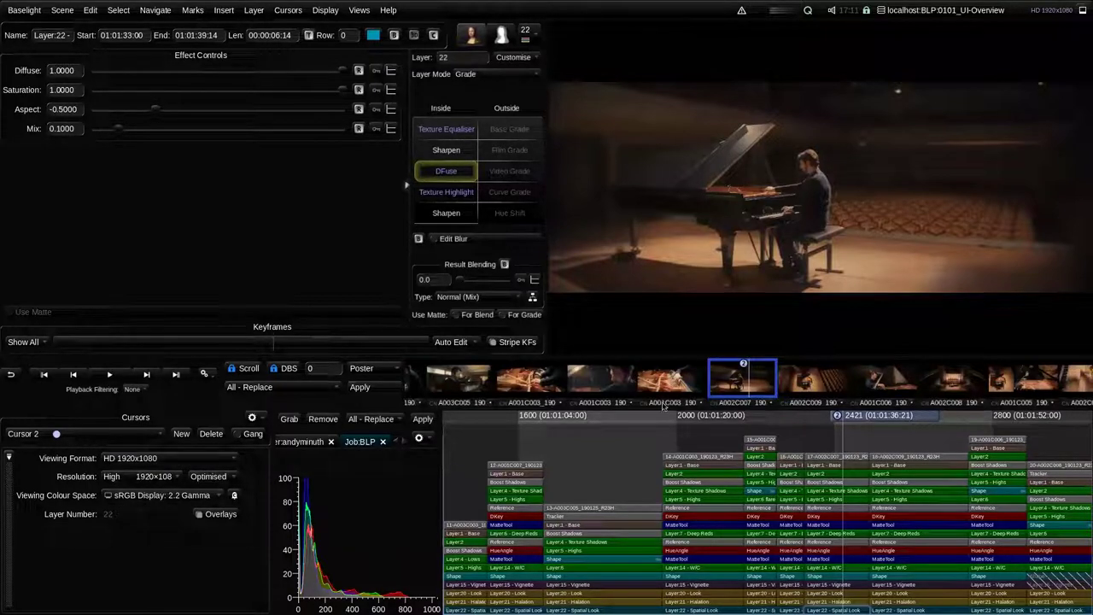
pyautogui.moveTo(875, 416); pyautogui.dragTo(856, 444)
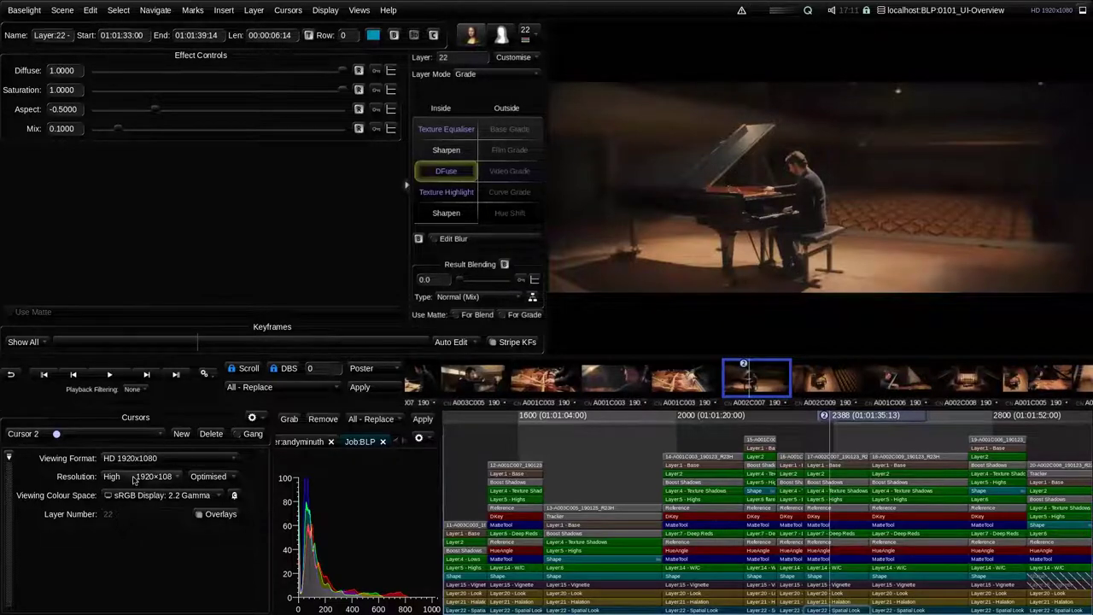
# Step: Browse the overlay list without adding one, then widen the cursor settings beside the histogram
pyautogui.click(8, 457)
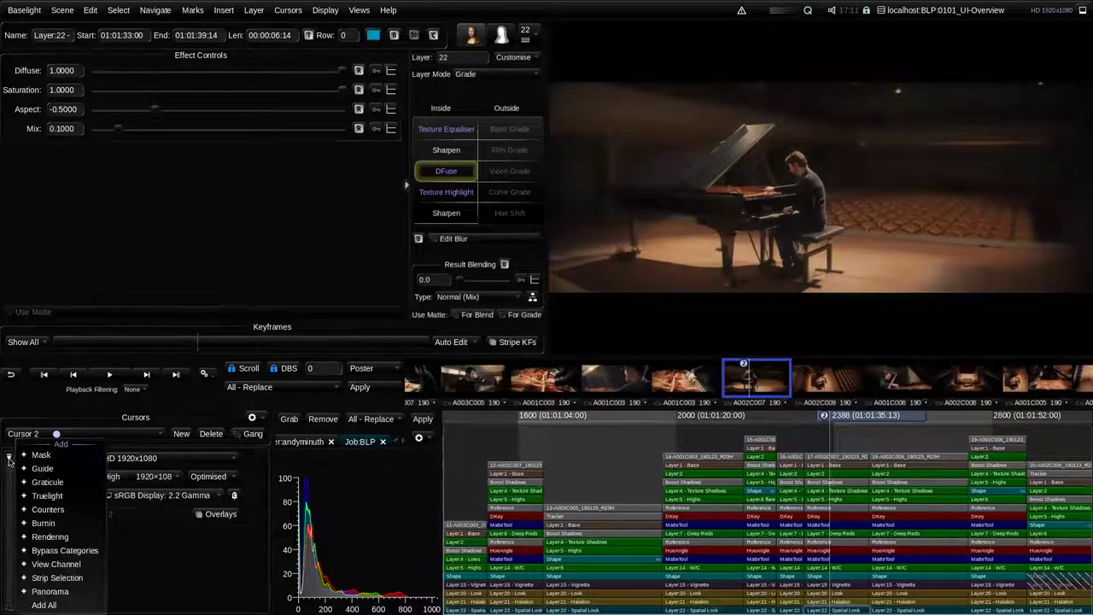
pyautogui.click(181, 561)
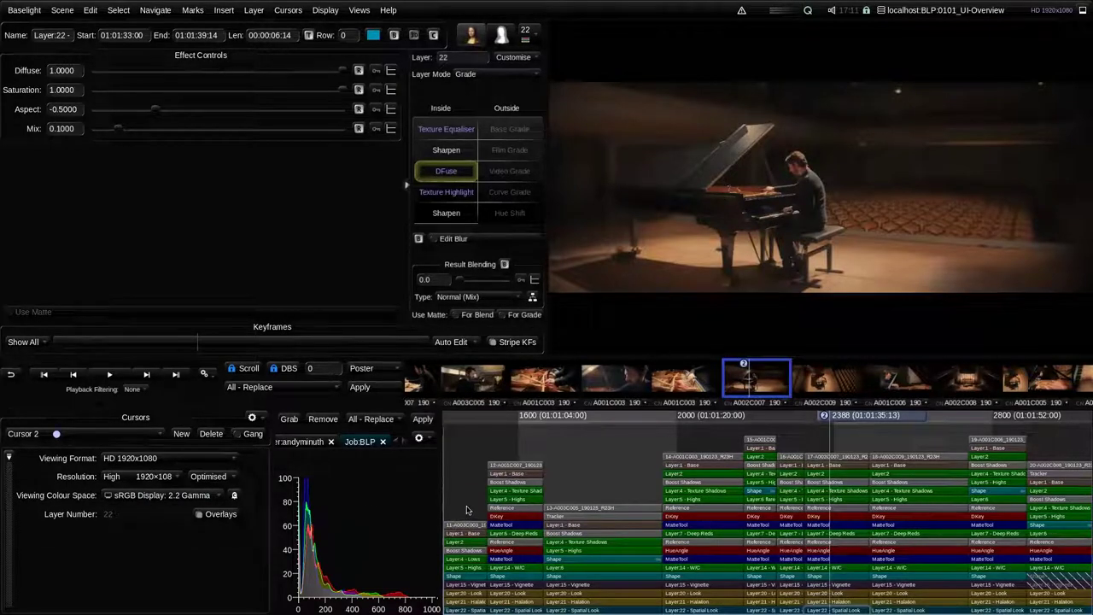
pyautogui.moveTo(269, 516); pyautogui.dragTo(314, 518)
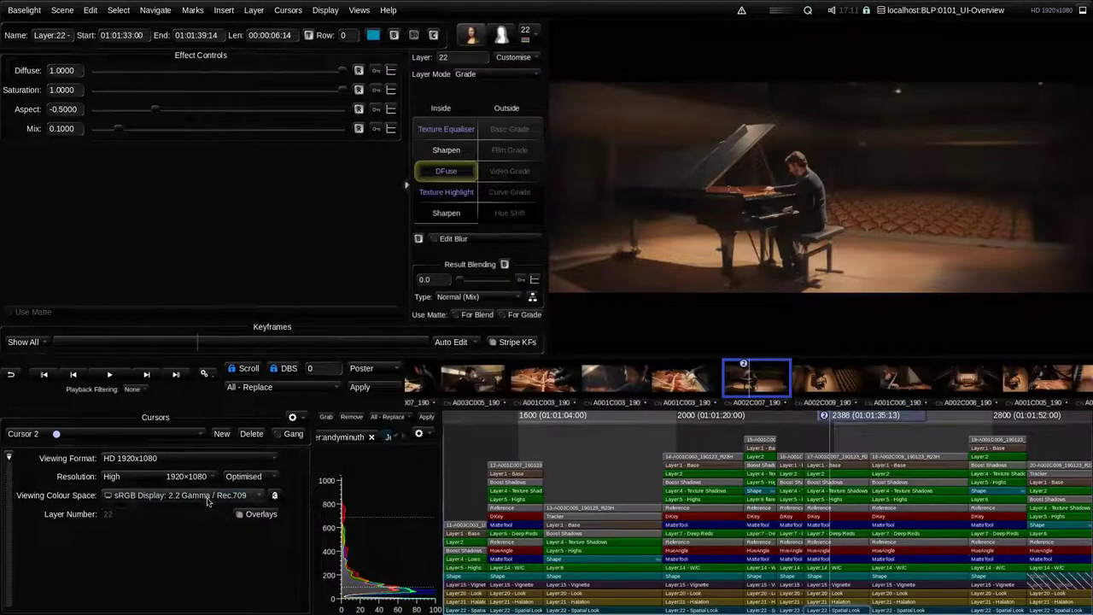
# Step: Try Apple 2.2 Gamma / P3 D65 viewing colour space, then restore sRGB Display: 2.2 Gamma / Rec.709
pyautogui.click(206, 499)
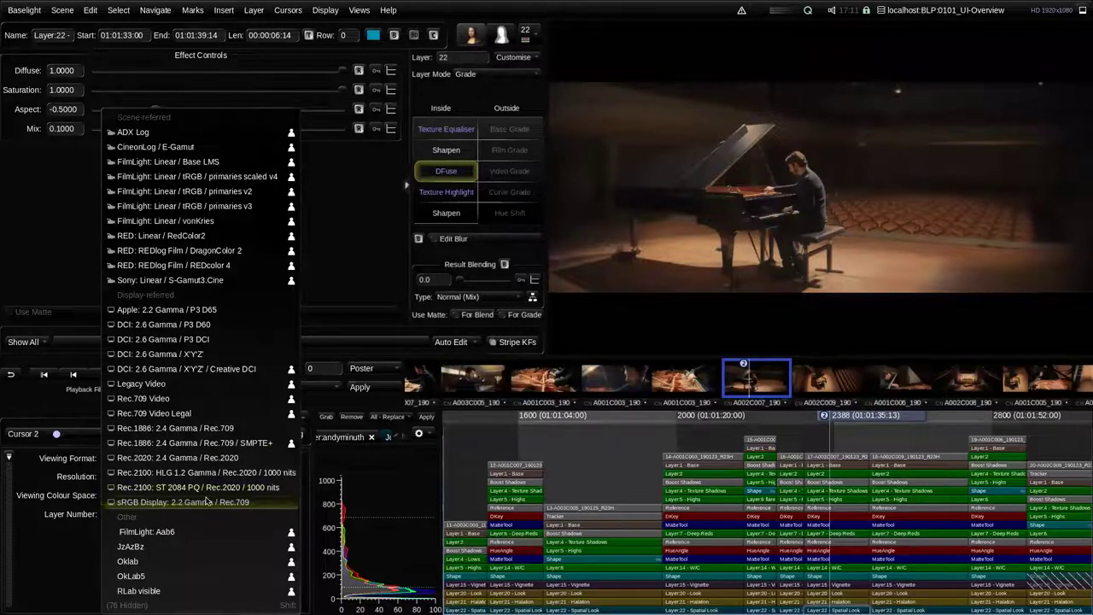
pyautogui.click(122, 512)
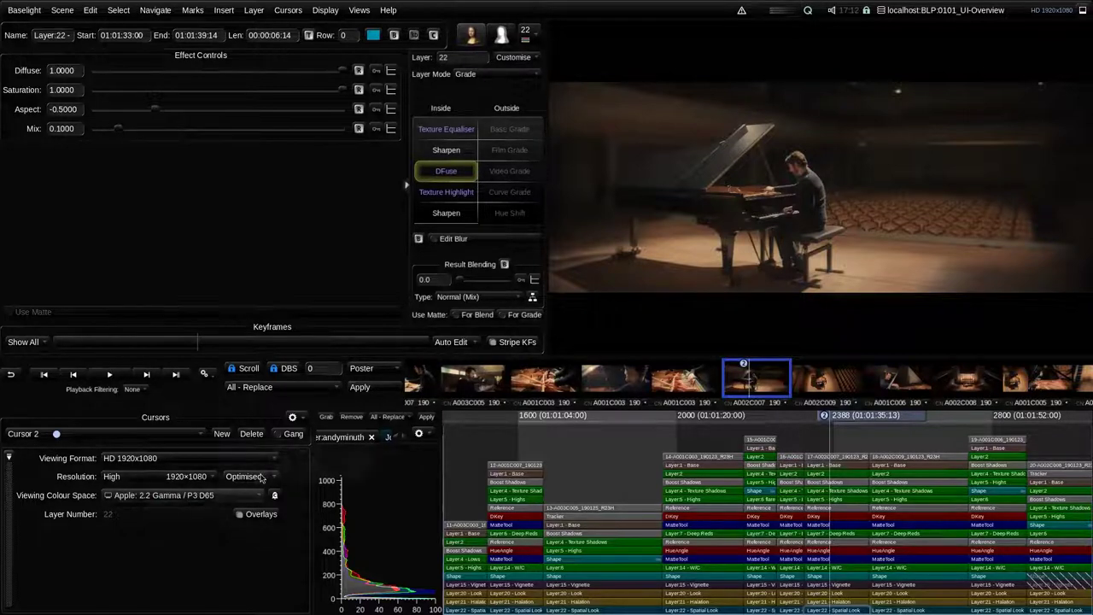
pyautogui.click(201, 501)
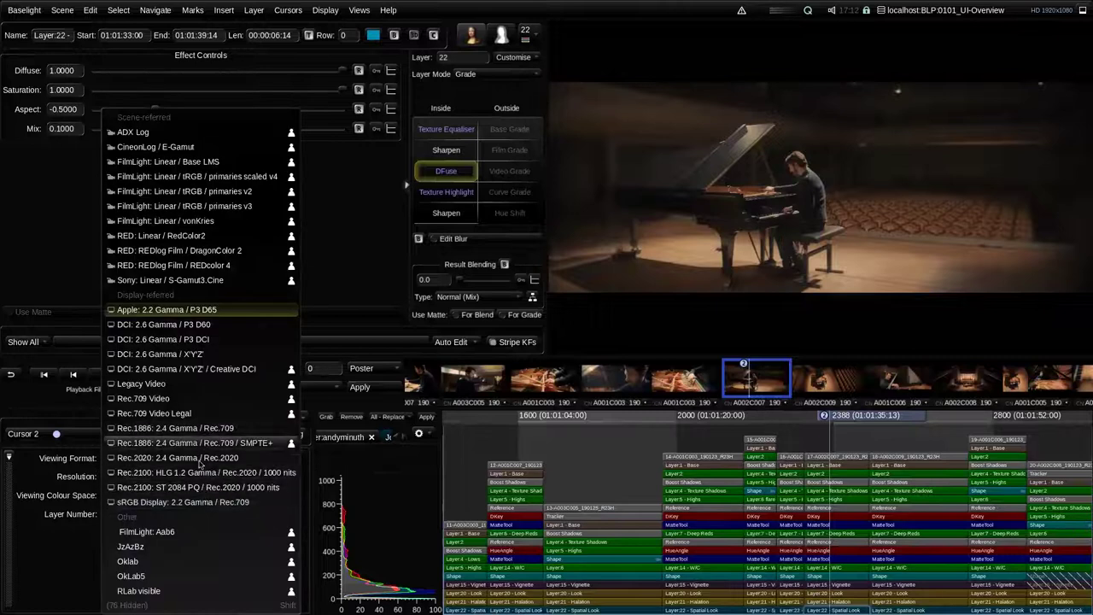
pyautogui.click(183, 502)
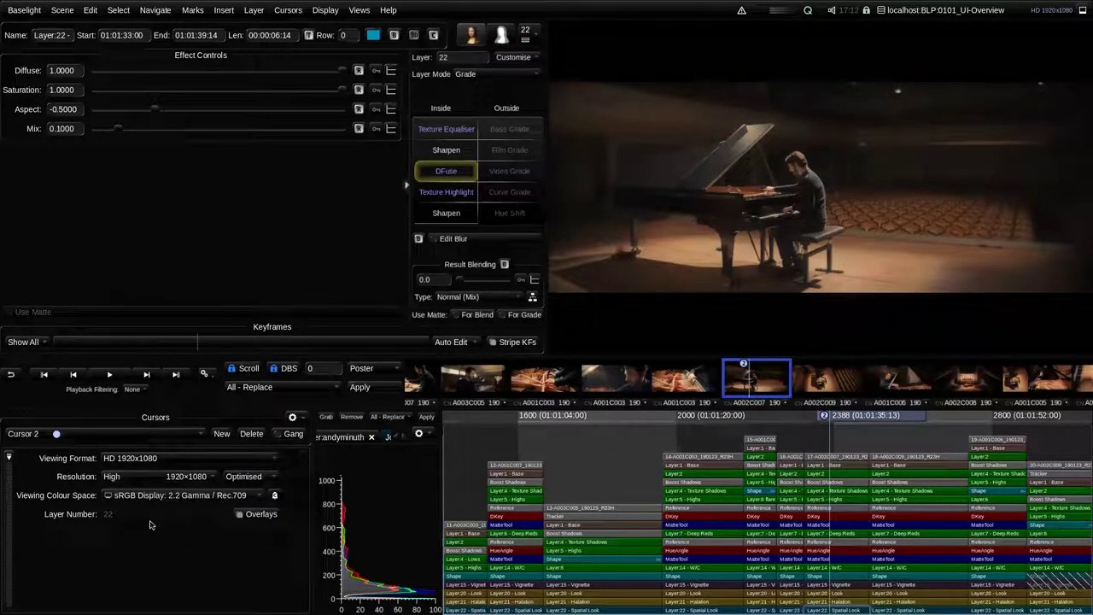
pyautogui.moveTo(313, 504); pyautogui.dragTo(316, 506)
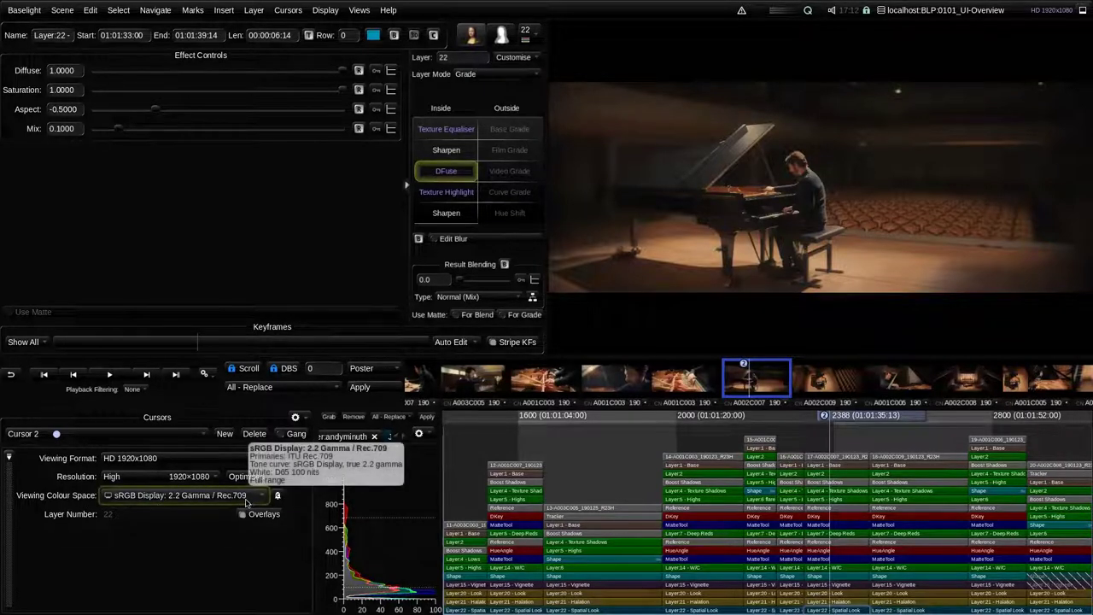
pyautogui.click(19, 10)
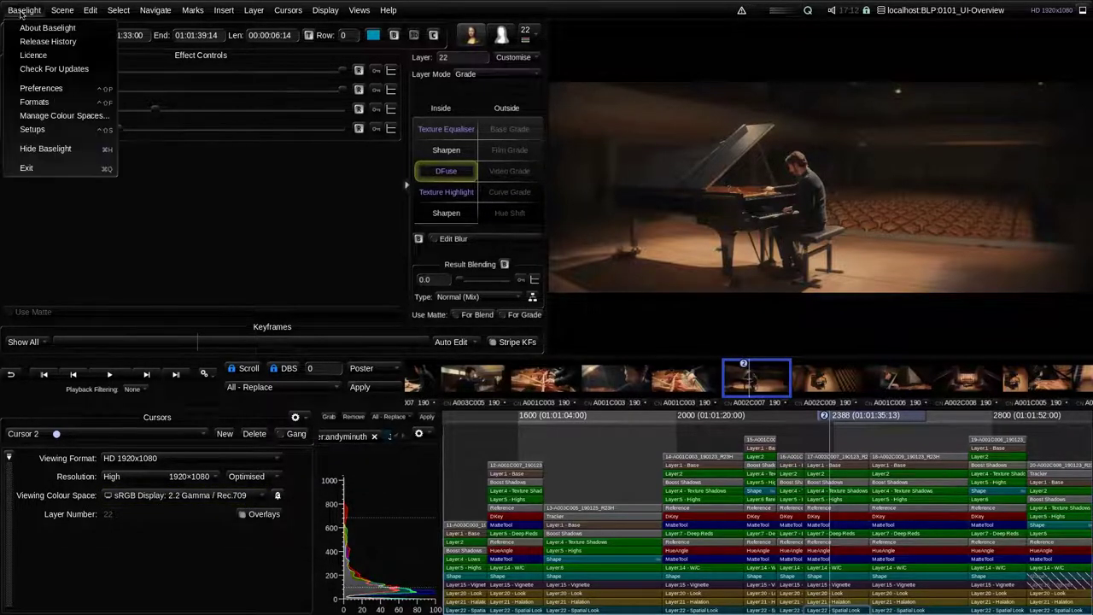
# Step: Review the HD 24p (444) setup's Display settings in Setups, then close the window
pyautogui.click(32, 131)
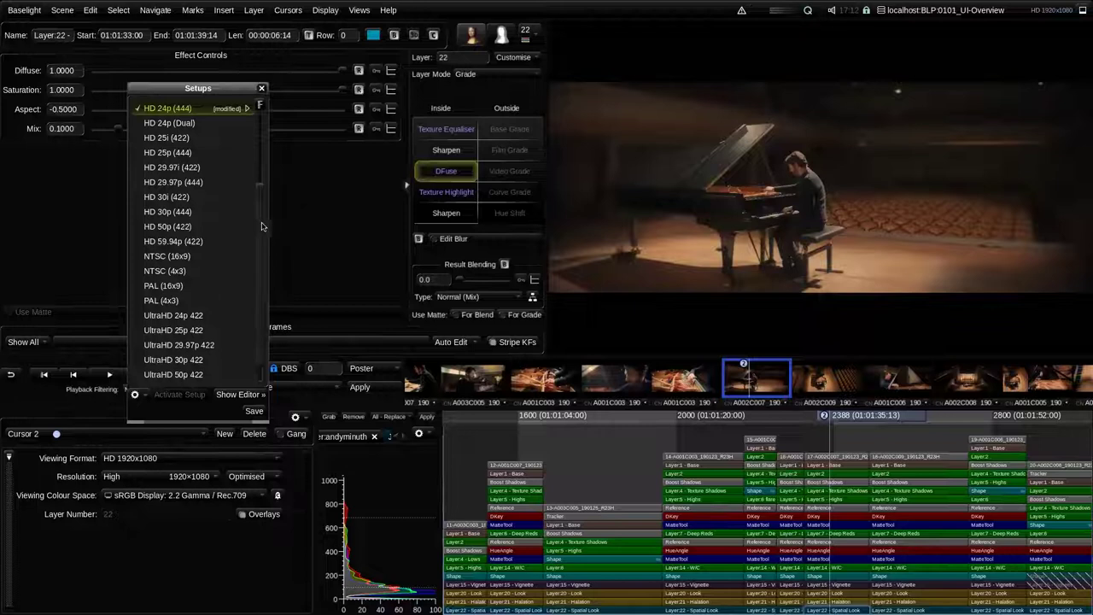
pyautogui.scroll(4, 256, 203)
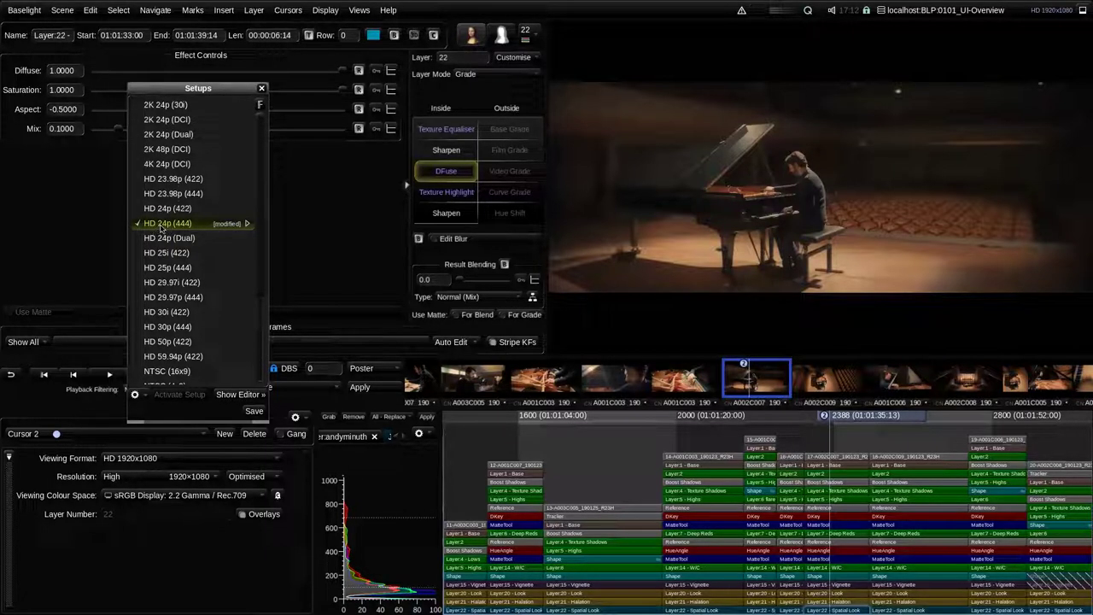
pyautogui.click(240, 394)
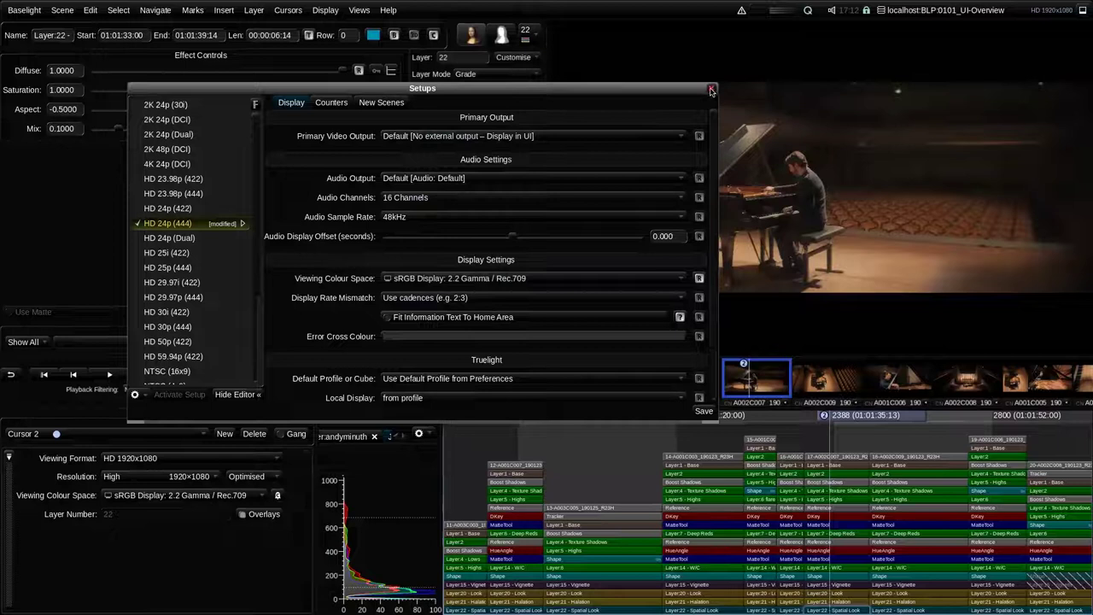
pyautogui.scroll(-1, 714, 120)
pyautogui.scroll(1, 715, 120)
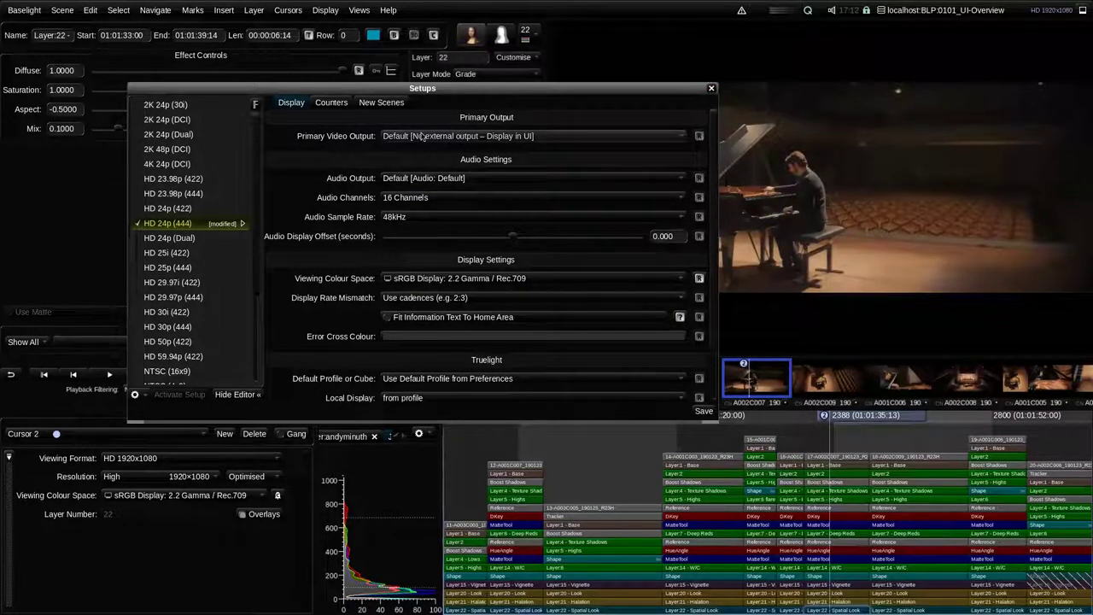
pyautogui.click(712, 90)
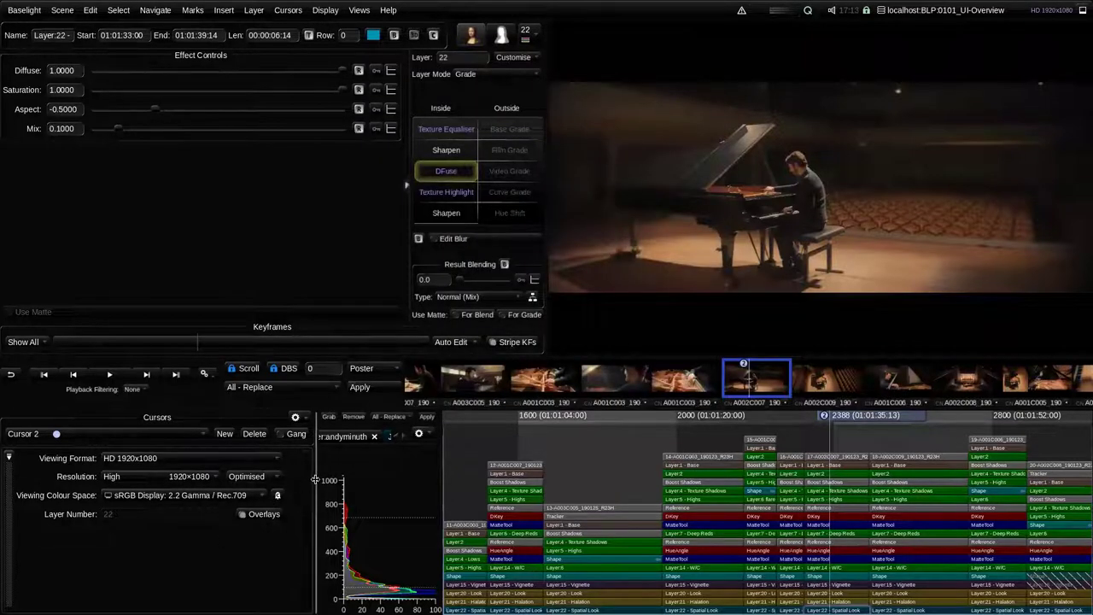
# Step: Widen the histogram and playback controls areas and start playing the scene
pyautogui.moveTo(315, 479); pyautogui.dragTo(301, 480)
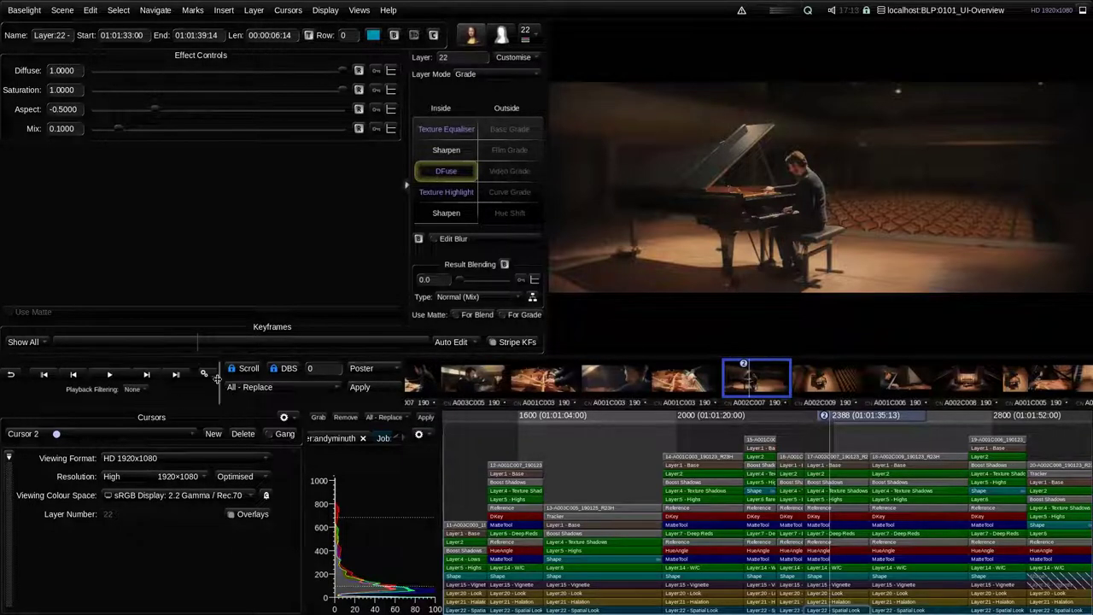
pyautogui.moveTo(219, 379); pyautogui.dragTo(245, 379)
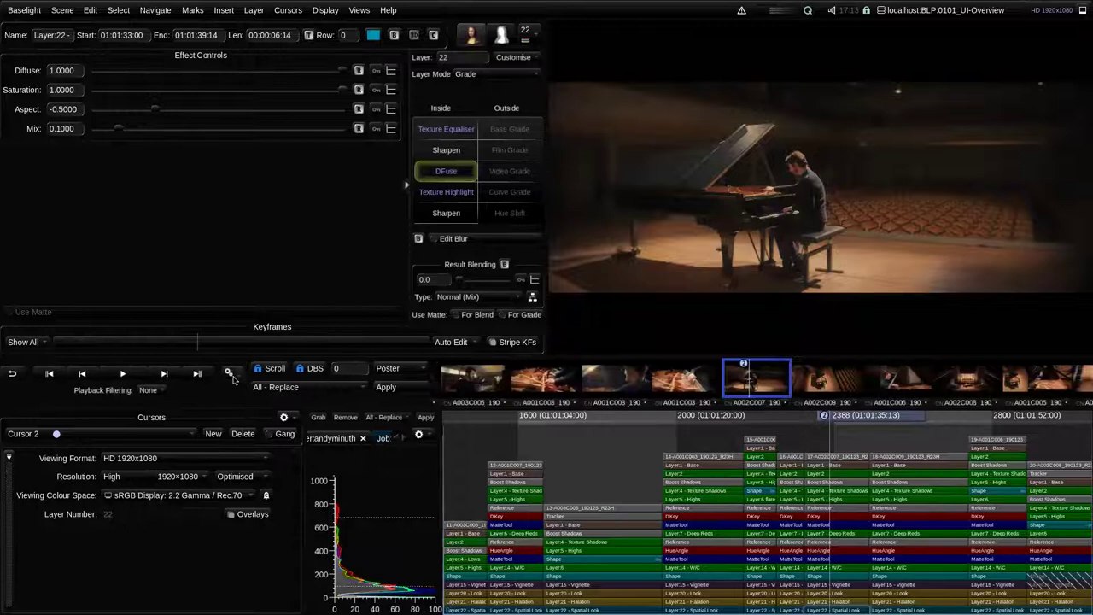
pyautogui.click(122, 373)
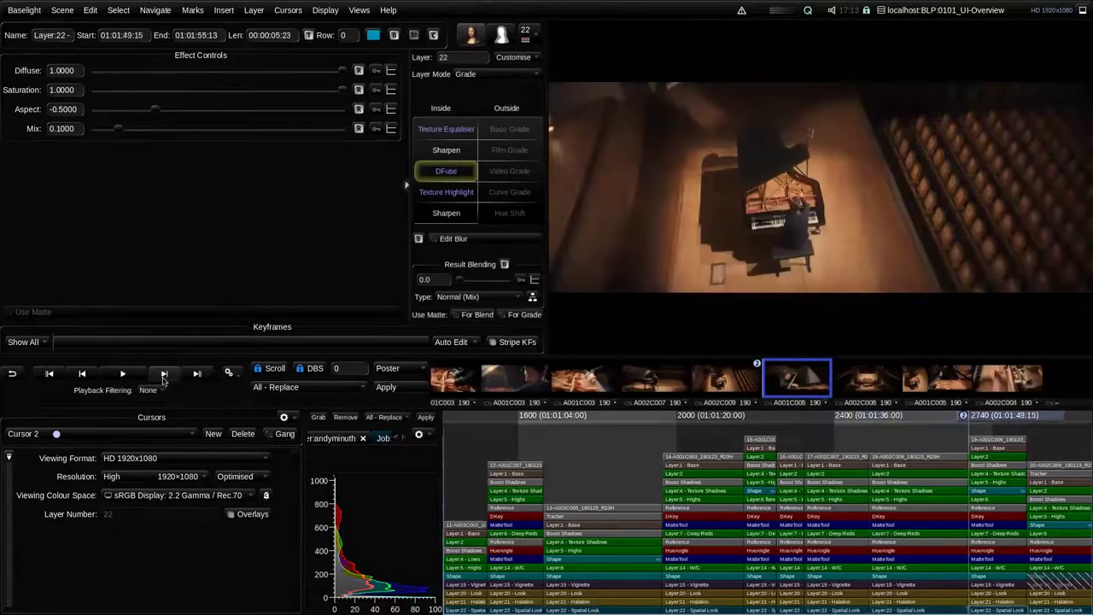
# Step: Check the playback options, then show Layer 2's Base Grade colour wheels on shot A001C006
pyautogui.click(229, 373)
pyautogui.moveTo(248, 390)
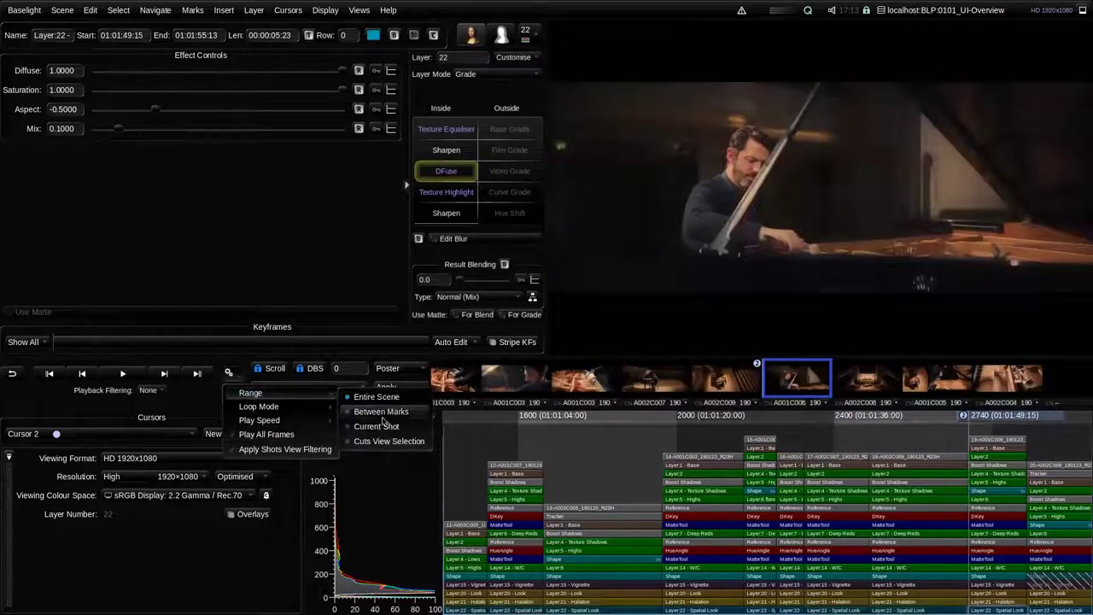
pyautogui.click(228, 373)
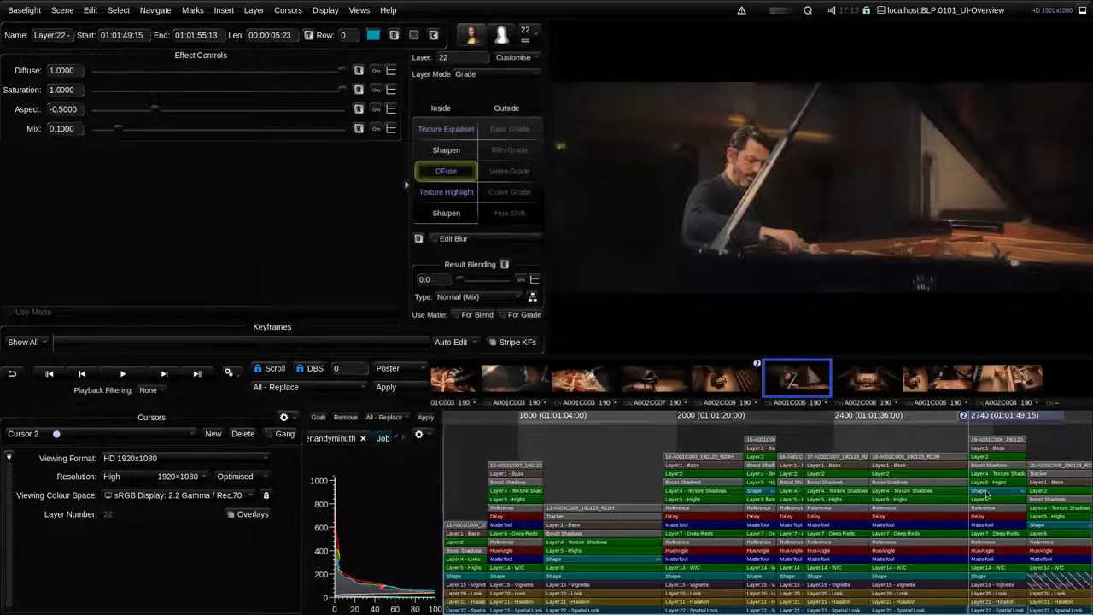
pyautogui.hscroll(3, 941, 456)
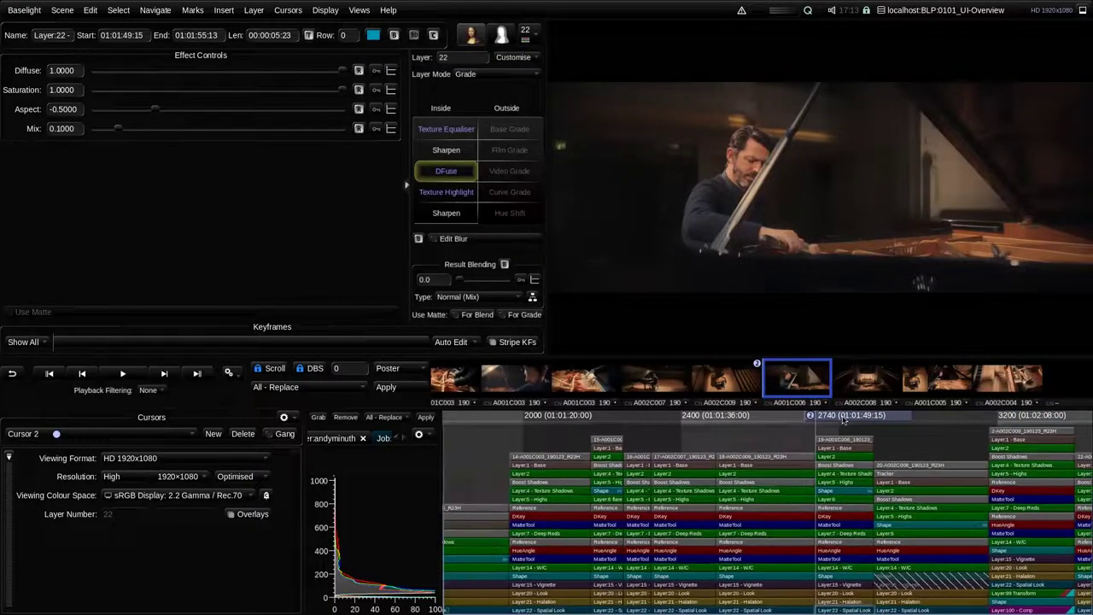
pyautogui.click(862, 461)
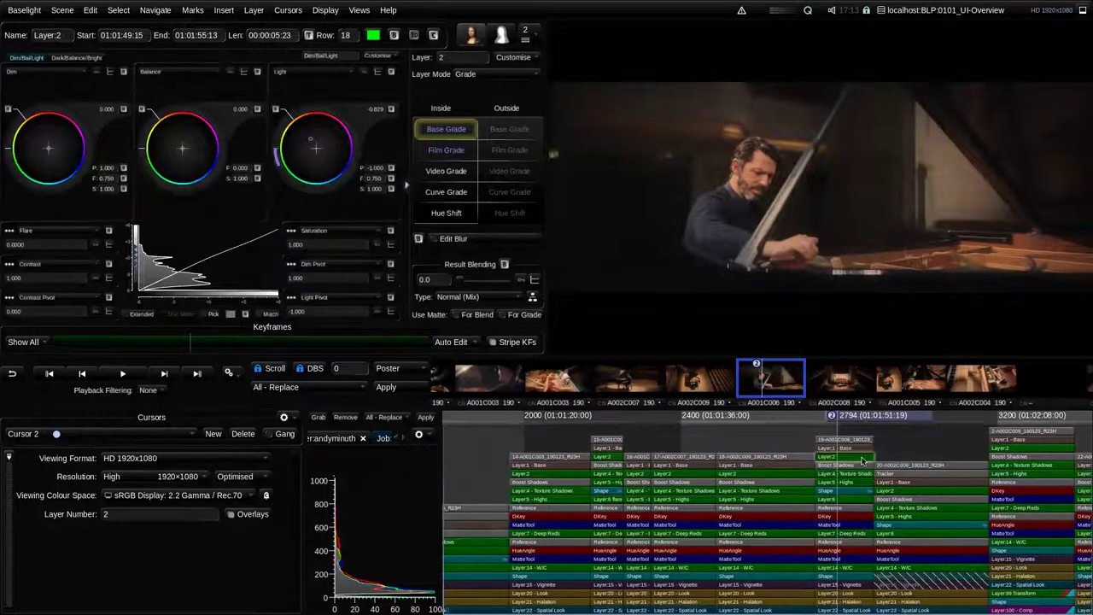
# Step: Cycle through Layer 2's Film, Video, Curve Grade and Hue Shift controls, ending on Base Grade
pyautogui.click(444, 152)
pyautogui.click(446, 173)
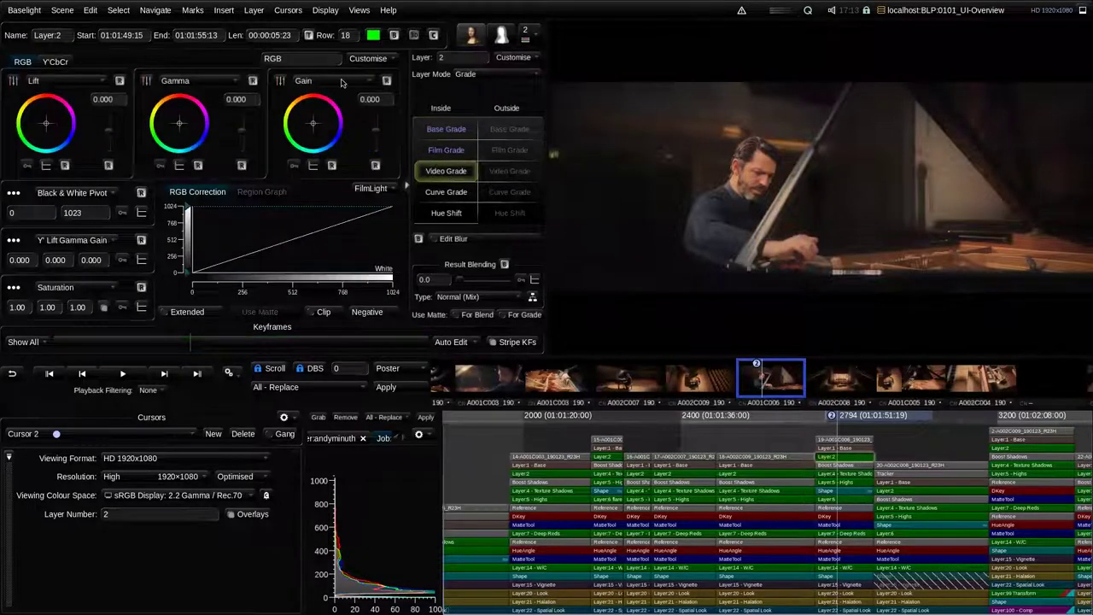
pyautogui.click(448, 194)
pyautogui.click(445, 214)
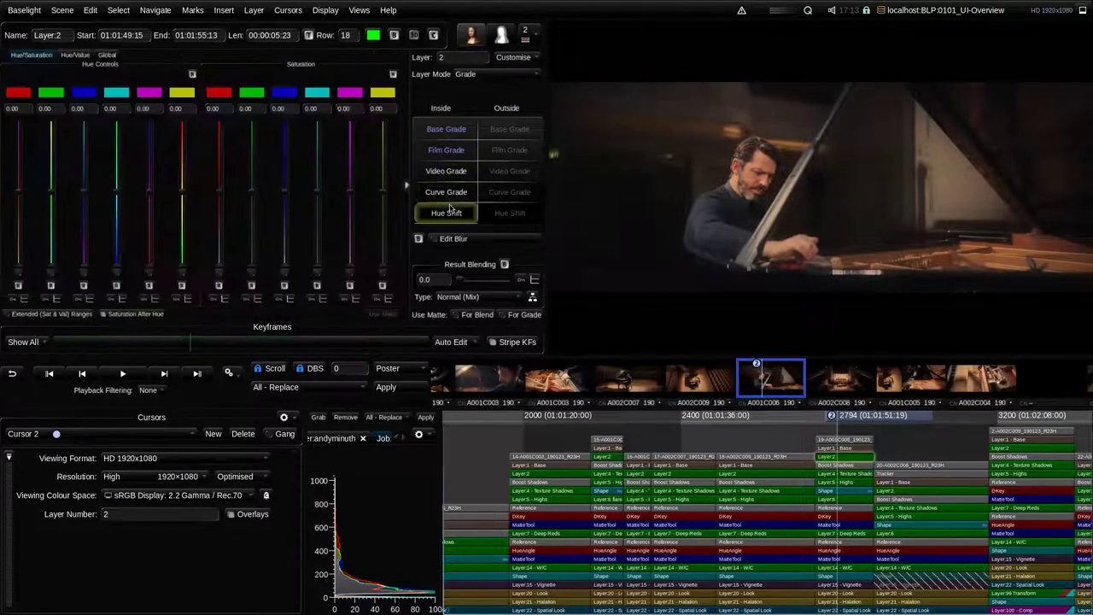
pyautogui.click(446, 193)
pyautogui.click(446, 171)
pyautogui.click(446, 151)
pyautogui.click(446, 129)
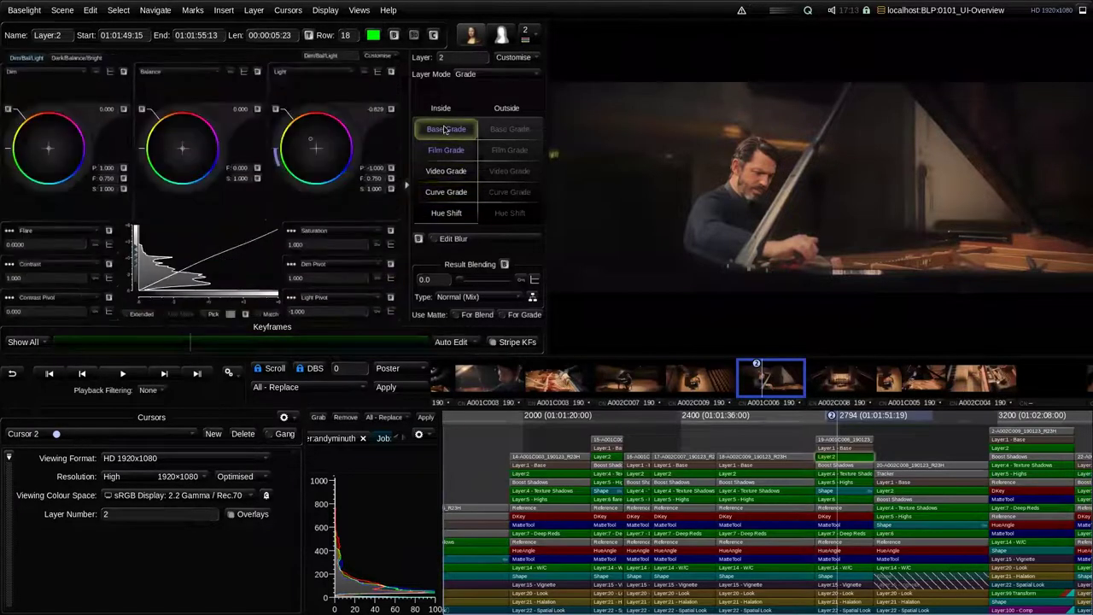
pyautogui.click(446, 151)
pyautogui.click(446, 172)
pyautogui.click(446, 191)
pyautogui.click(445, 213)
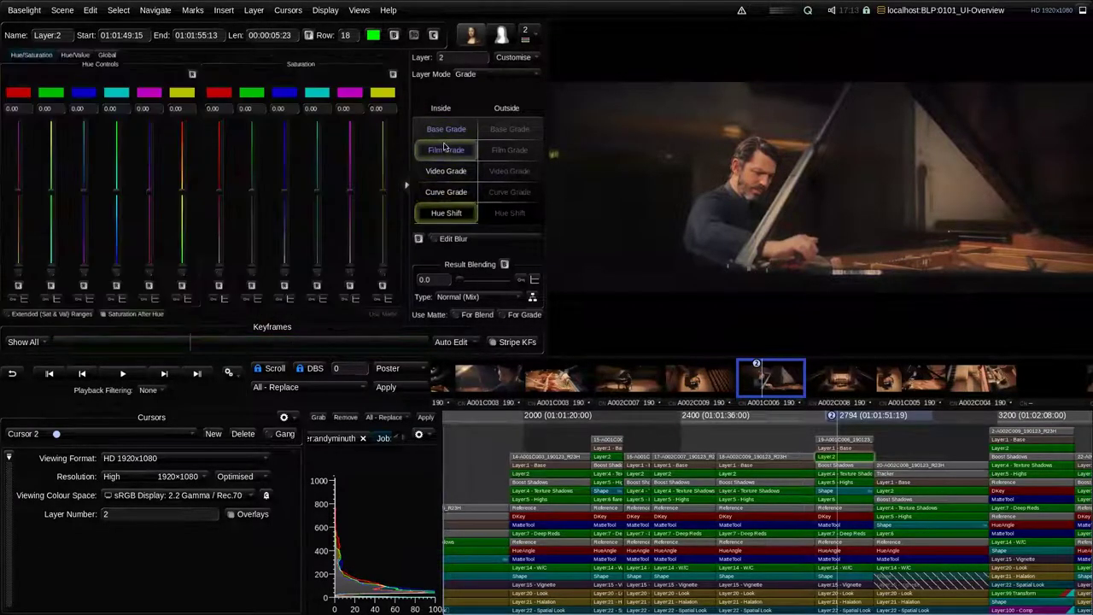
pyautogui.click(446, 129)
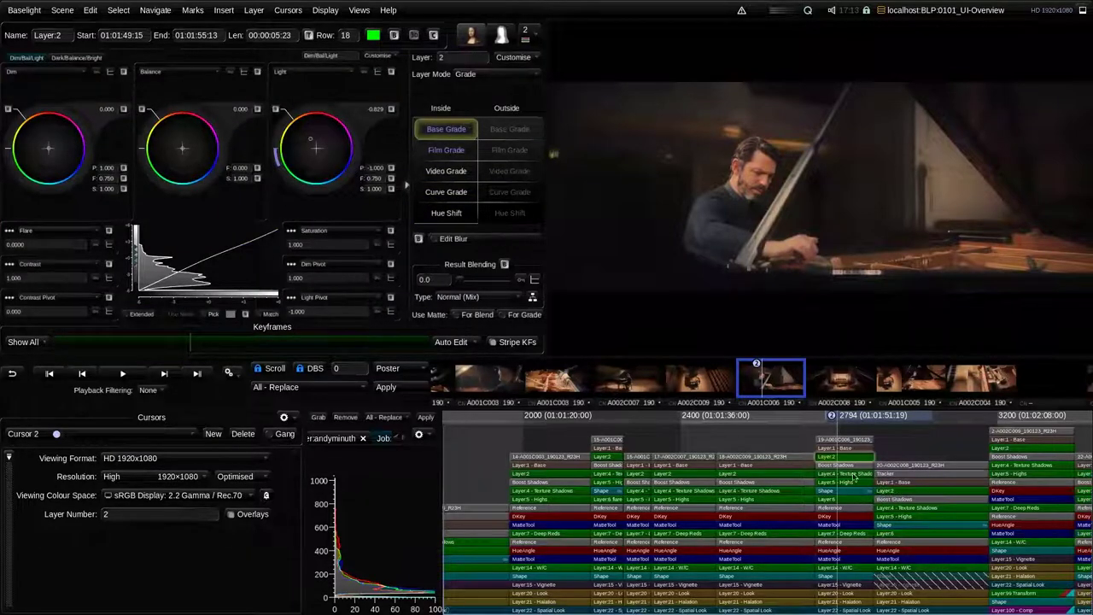
# Step: Move via frame 3252 and shot A001C005 to frame 3533 in shot A002C004
pyautogui.scroll(-3, 871, 475)
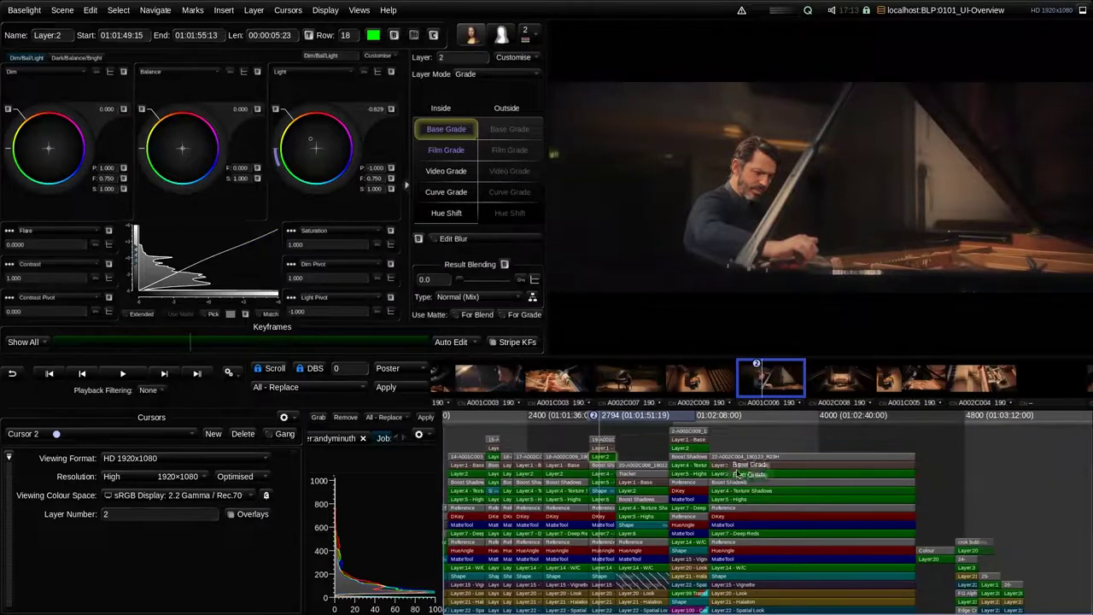
pyautogui.click(709, 415)
pyautogui.press('space')
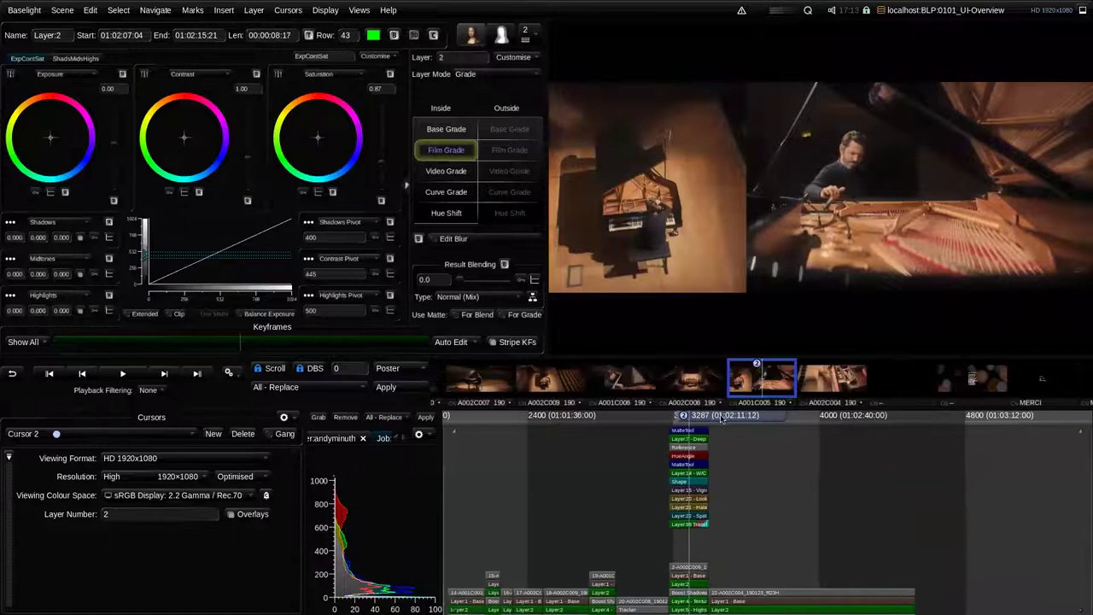
pyautogui.click(733, 475)
pyautogui.scroll(3, 733, 475)
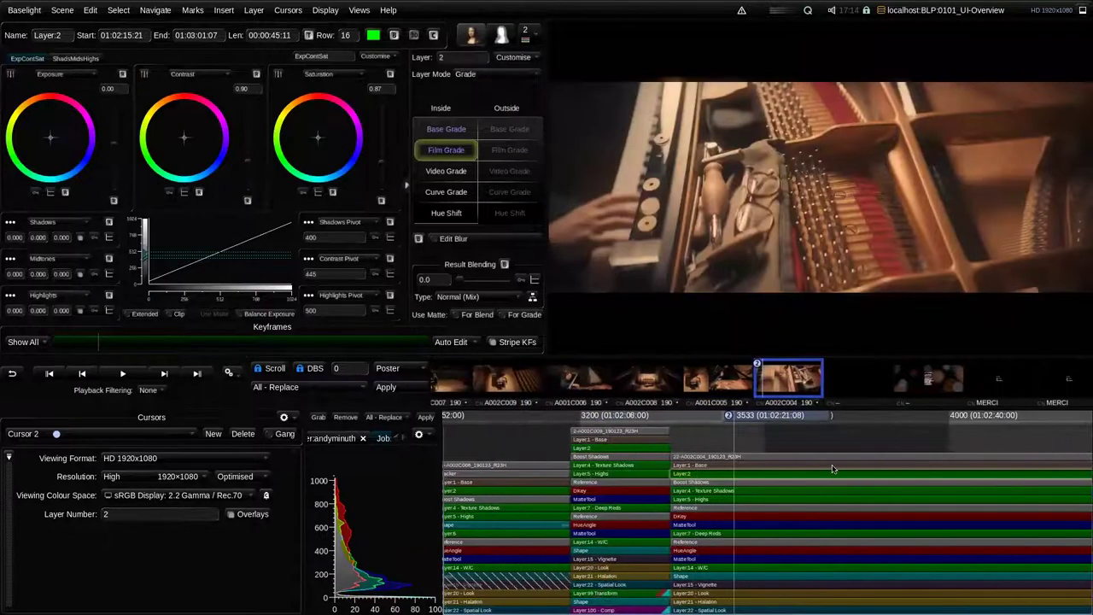
pyautogui.hotkey('ctrl', 'g')
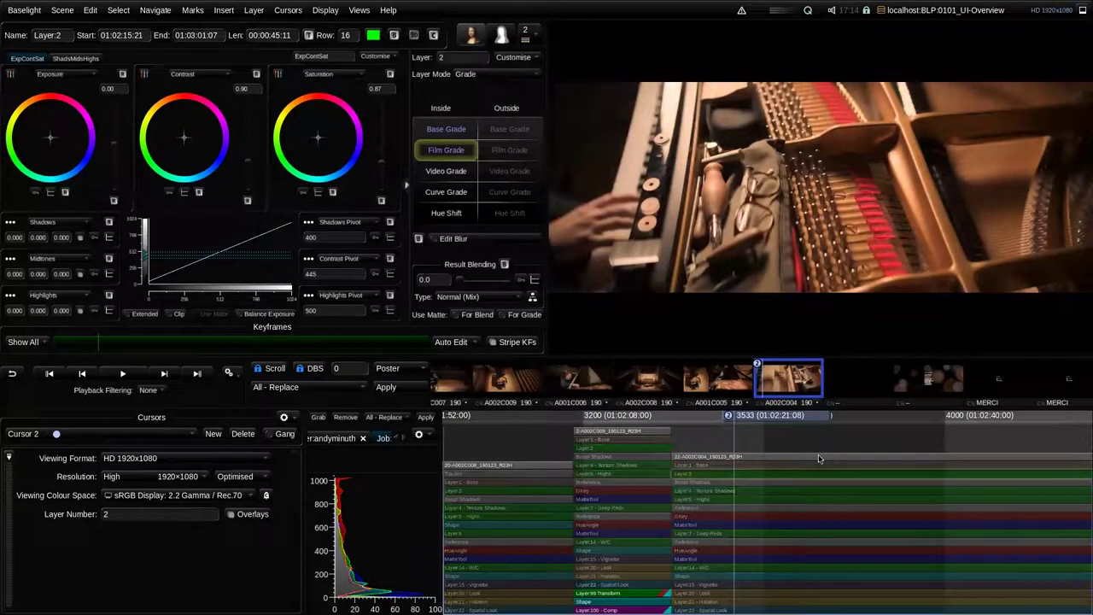
pyautogui.hotkey('ctrl', 'g')
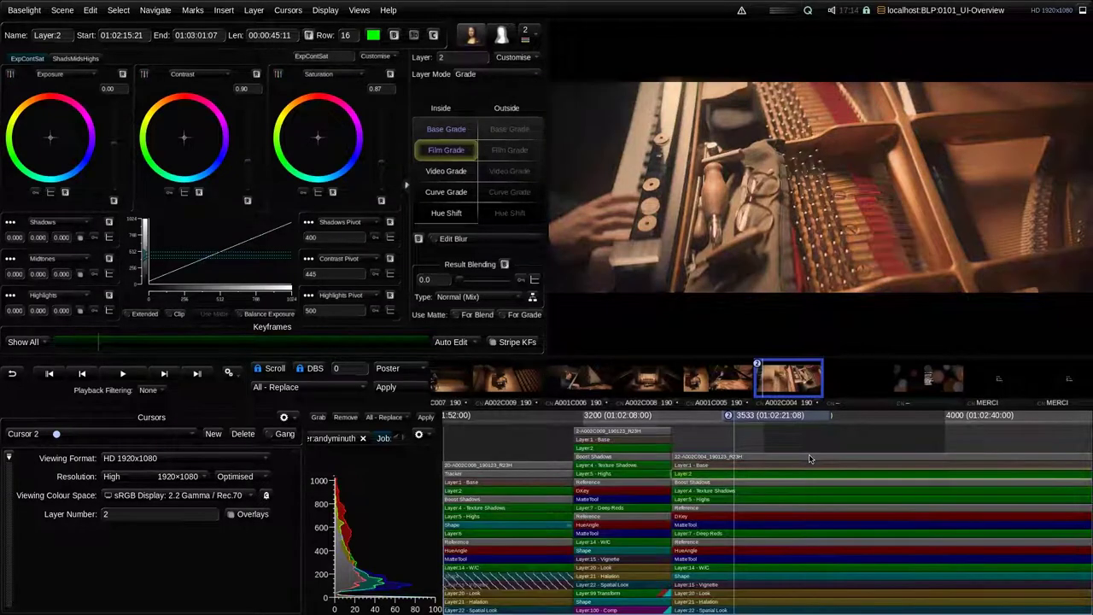
pyautogui.hotkey('ctrl', 'g')
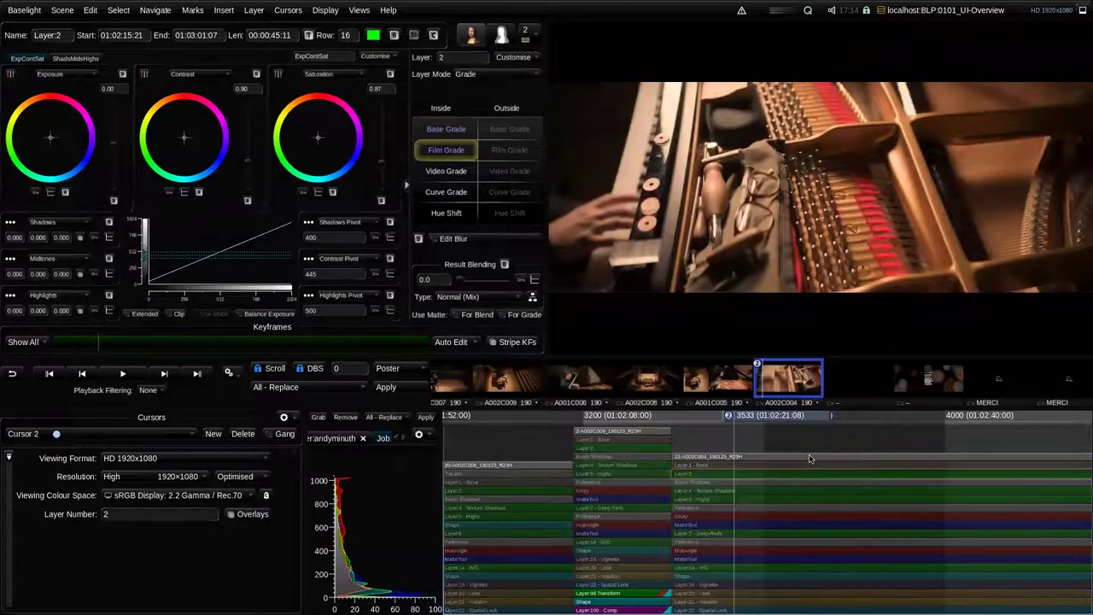
pyautogui.hotkey('ctrl', 'g')
pyautogui.scroll(3, 728, 569)
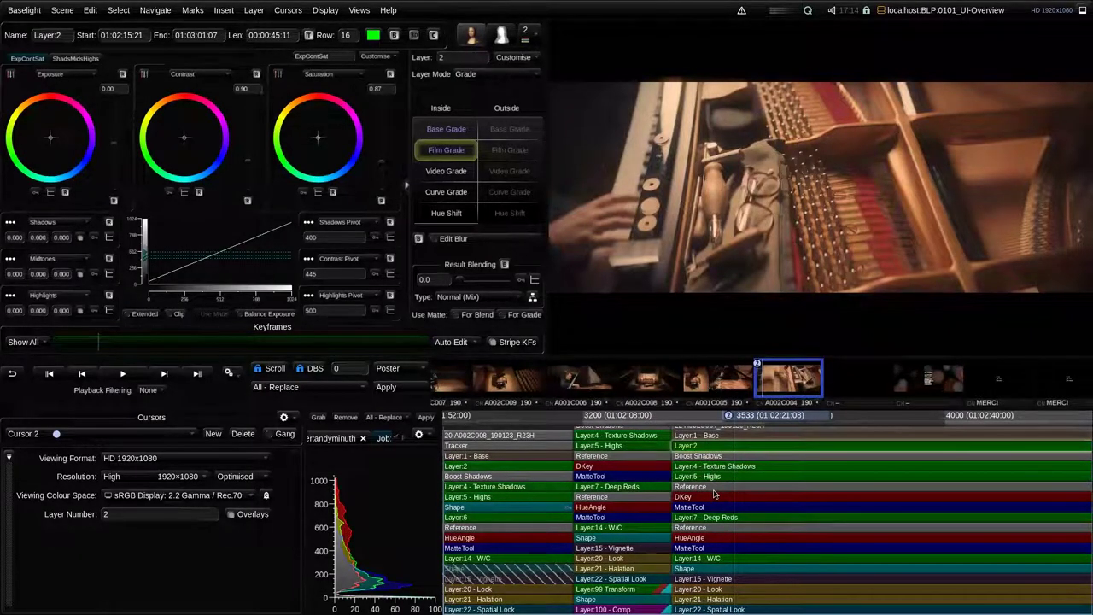
# Step: Compare Layer 7 Deep Reds on and off on the full graded image, leaving it enabled
pyautogui.click(713, 519)
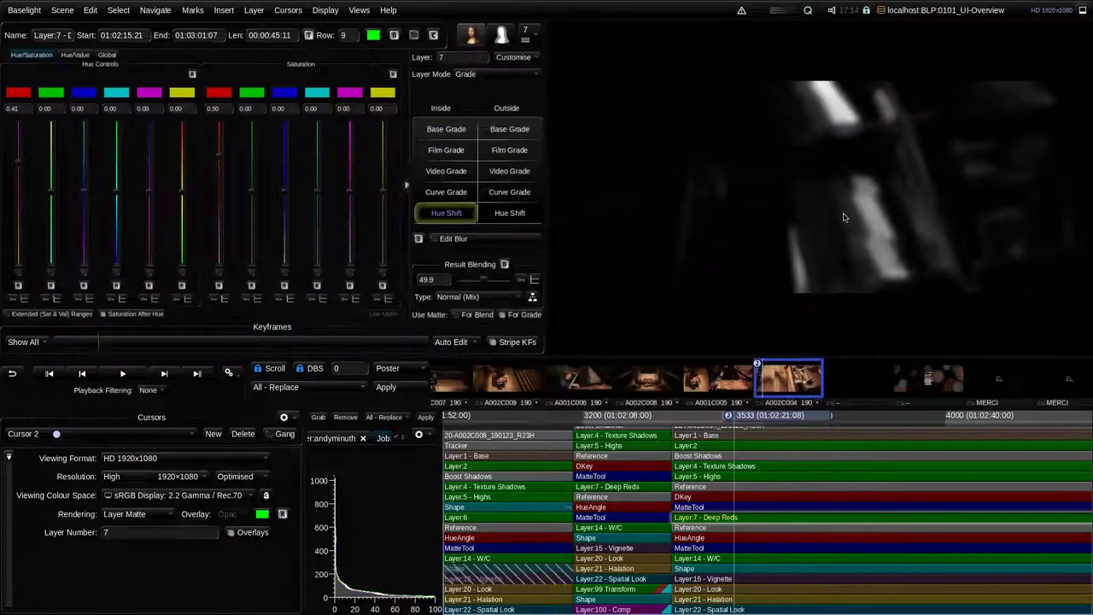
pyautogui.press('m')
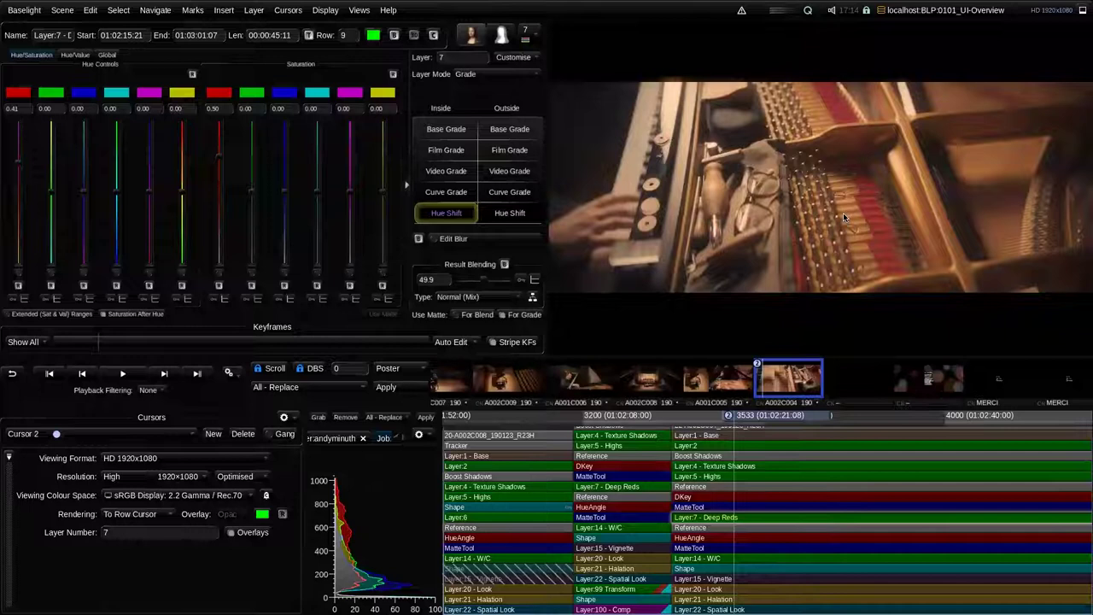
pyautogui.click(392, 35)
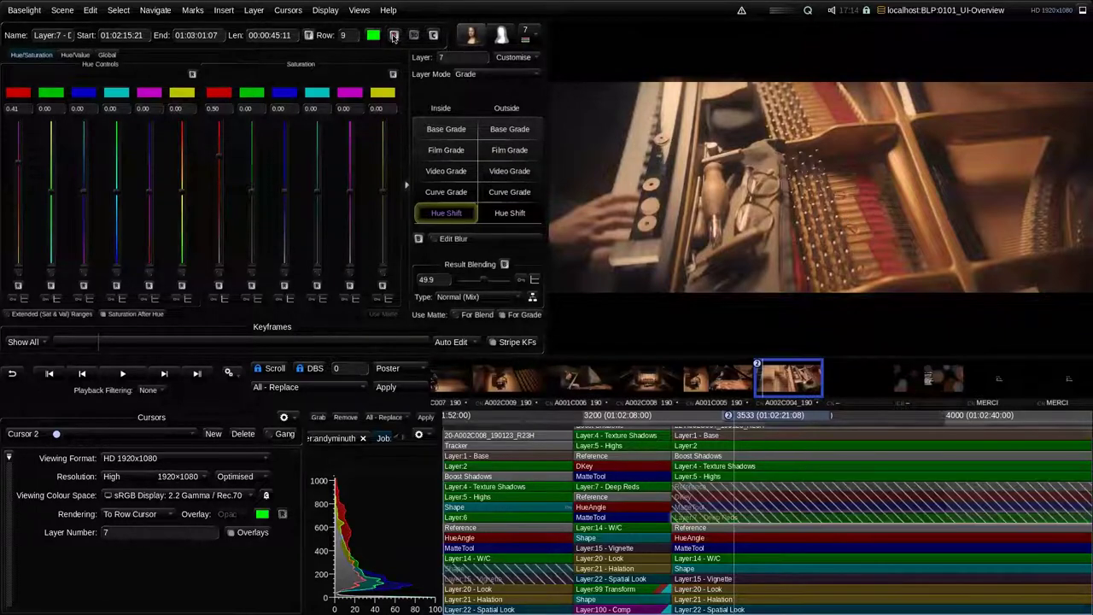
pyautogui.click(393, 36)
pyautogui.click(393, 36)
pyautogui.click(393, 37)
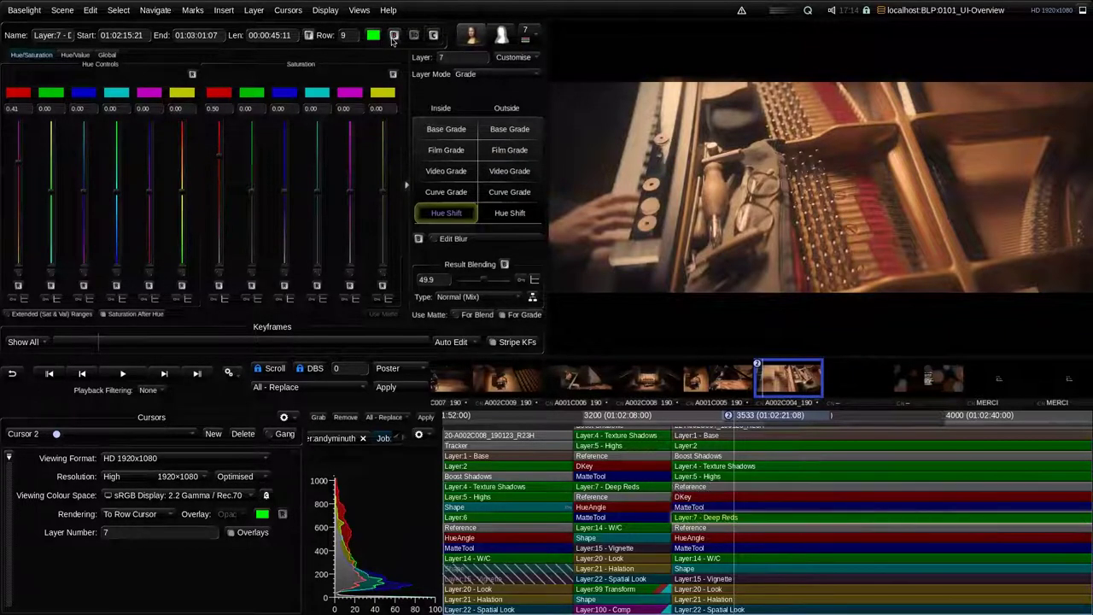
pyautogui.click(393, 37)
pyautogui.click(393, 37)
# Step: Move the playhead to frame 3403, then jump to the concert-hall shot A002C008
pyautogui.hscroll(2, 846, 504)
pyautogui.hscroll(-2, 859, 480)
pyautogui.scroll(-2, 858, 480)
pyautogui.click(717, 426)
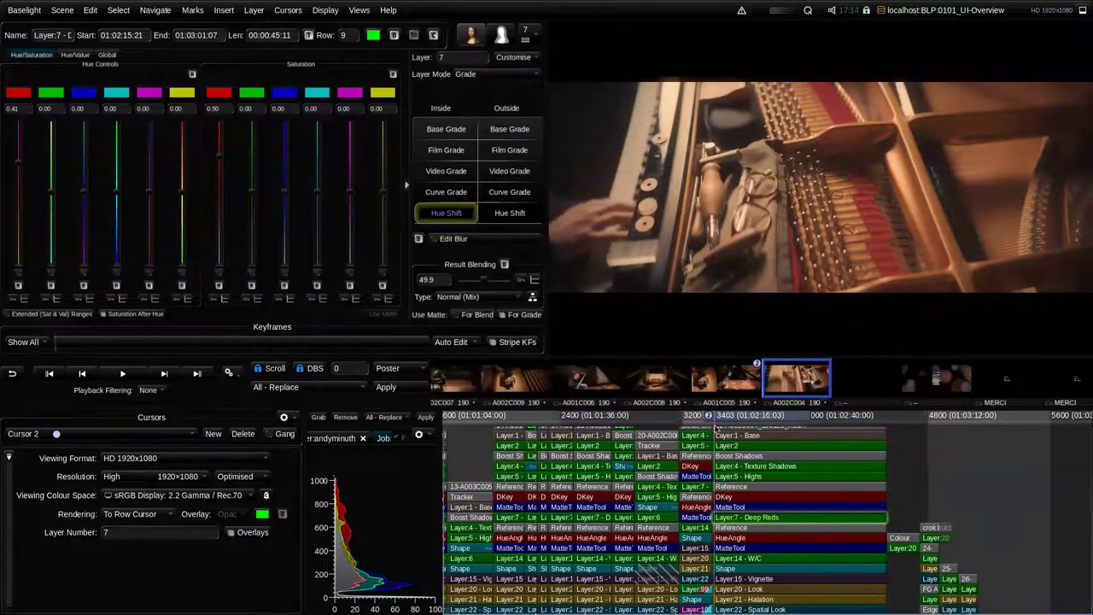
pyautogui.click(659, 516)
# Step: Select the Shape layer, play the shot, and compare Layer 6 on and off, leaving it enabled
pyautogui.click(672, 510)
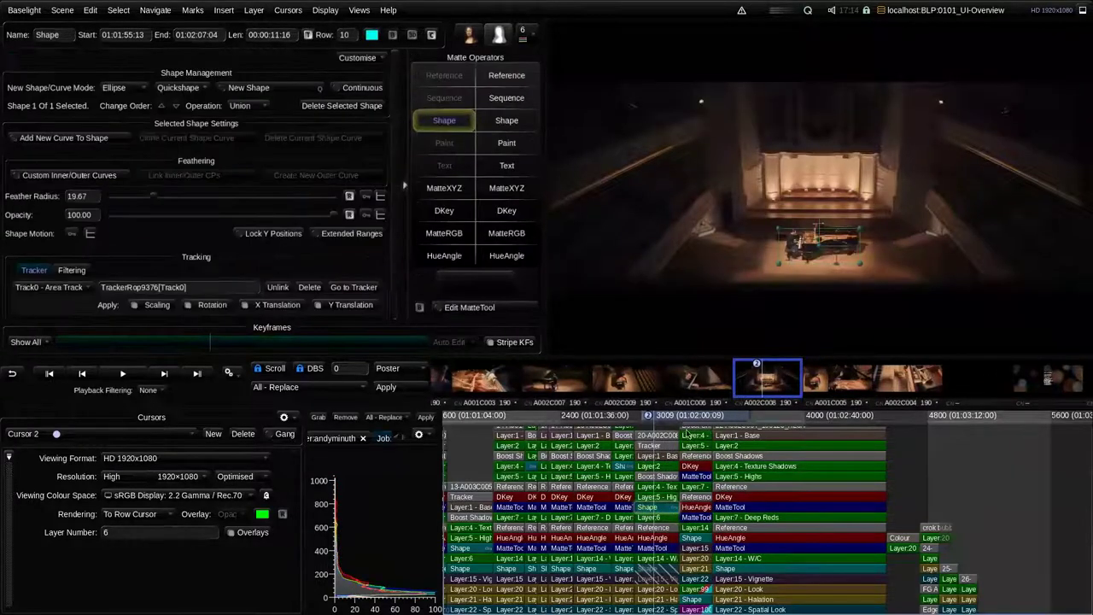
pyautogui.press('space')
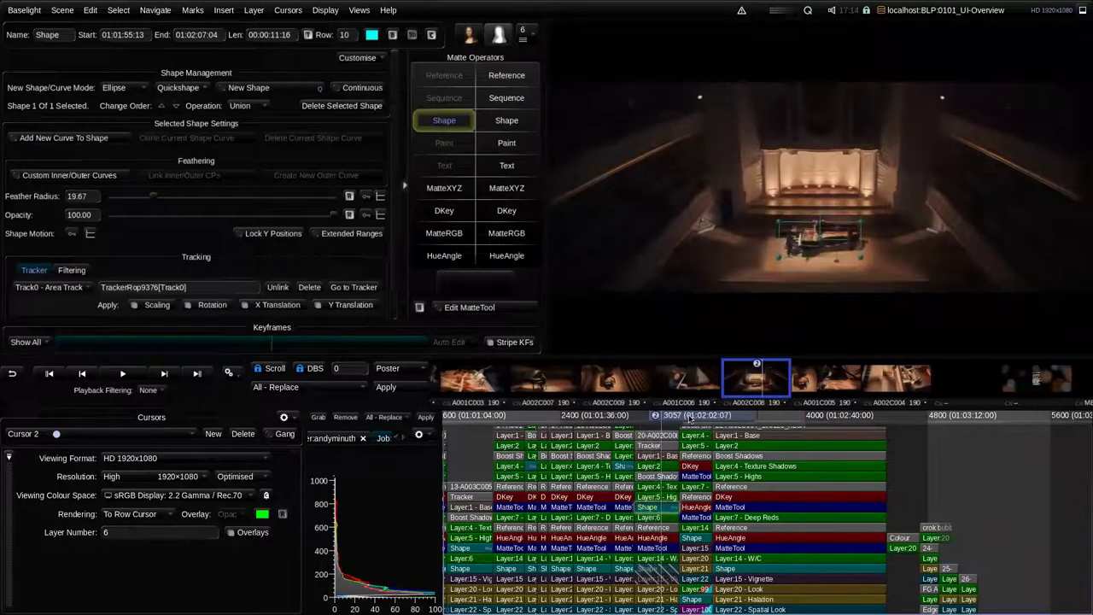
pyautogui.click(651, 516)
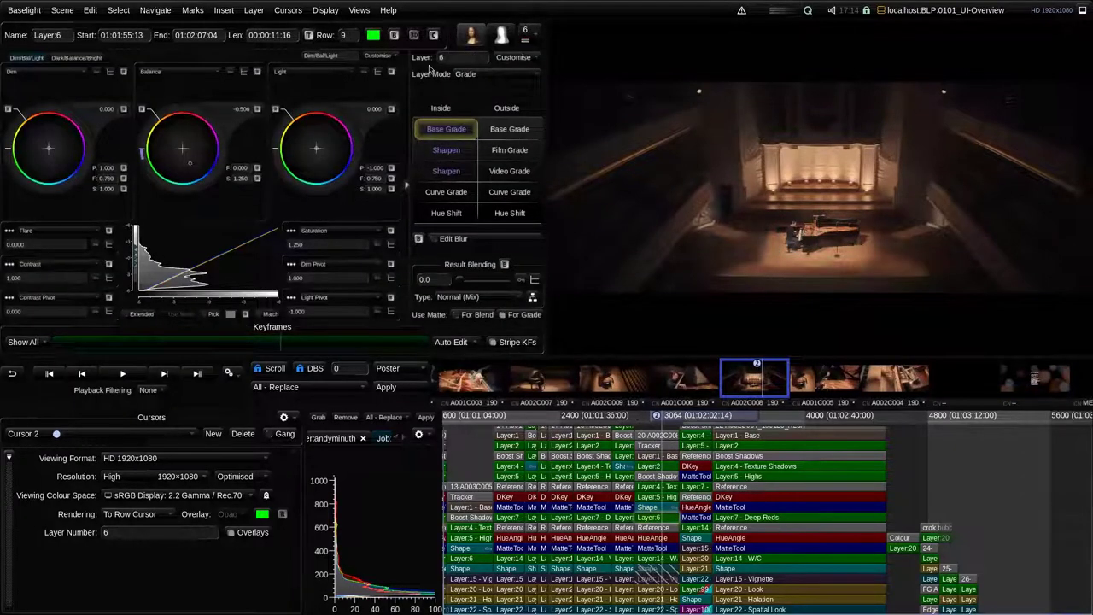
pyautogui.click(394, 35)
pyautogui.click(394, 35)
pyautogui.click(393, 37)
pyautogui.click(393, 35)
# Step: Jump to frame 1173 on shot A003C010 and toggle Bypass All Layers, restoring full rendering
pyautogui.hscroll(-3, 621, 493)
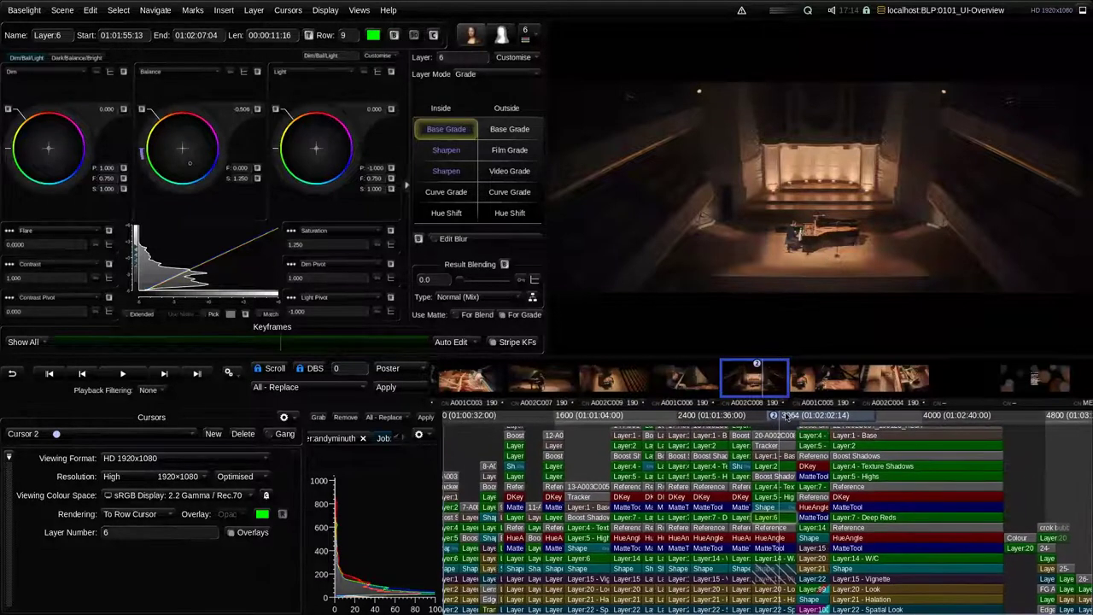
pyautogui.click(553, 450)
pyautogui.click(514, 459)
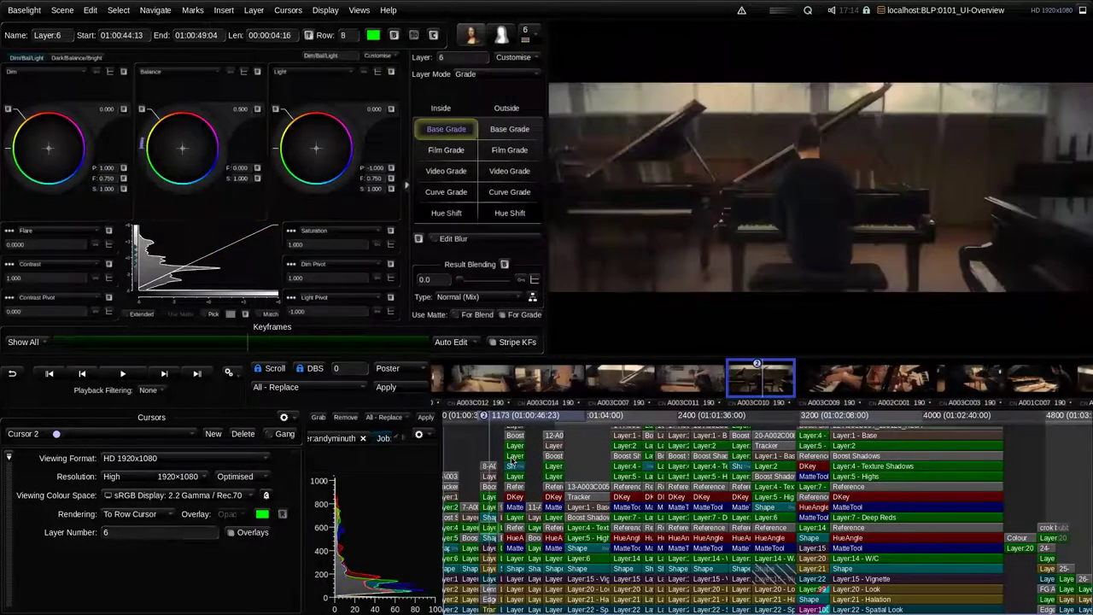
pyautogui.hotkey('ctrl', 'b')
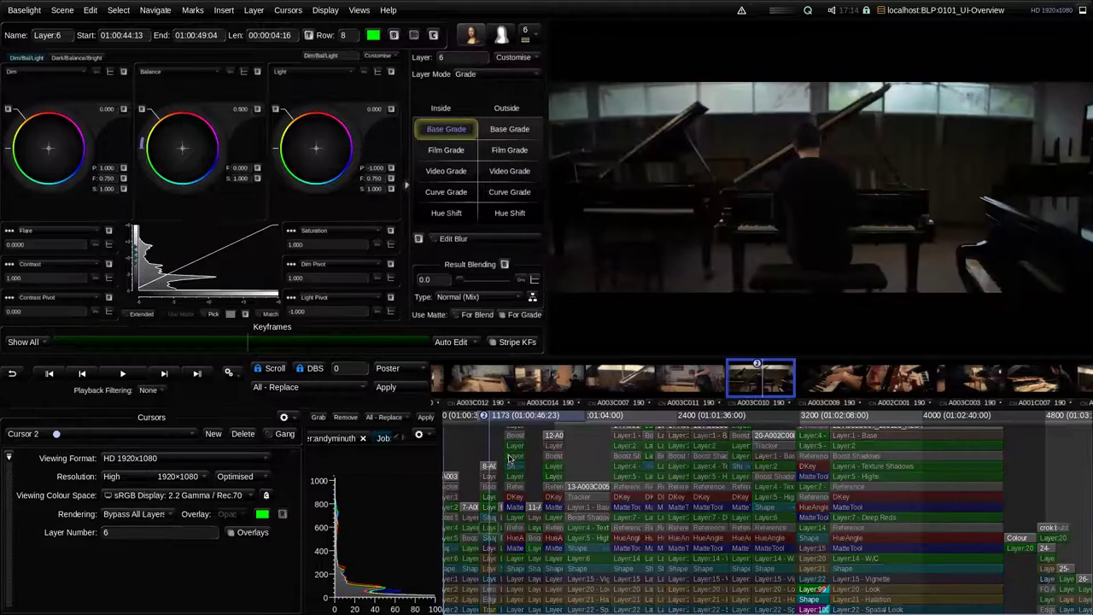
pyautogui.hotkey('ctrl', 'b')
pyautogui.hotkey('ctrl', 'b')
pyautogui.hotkey('ctrl', 'b')
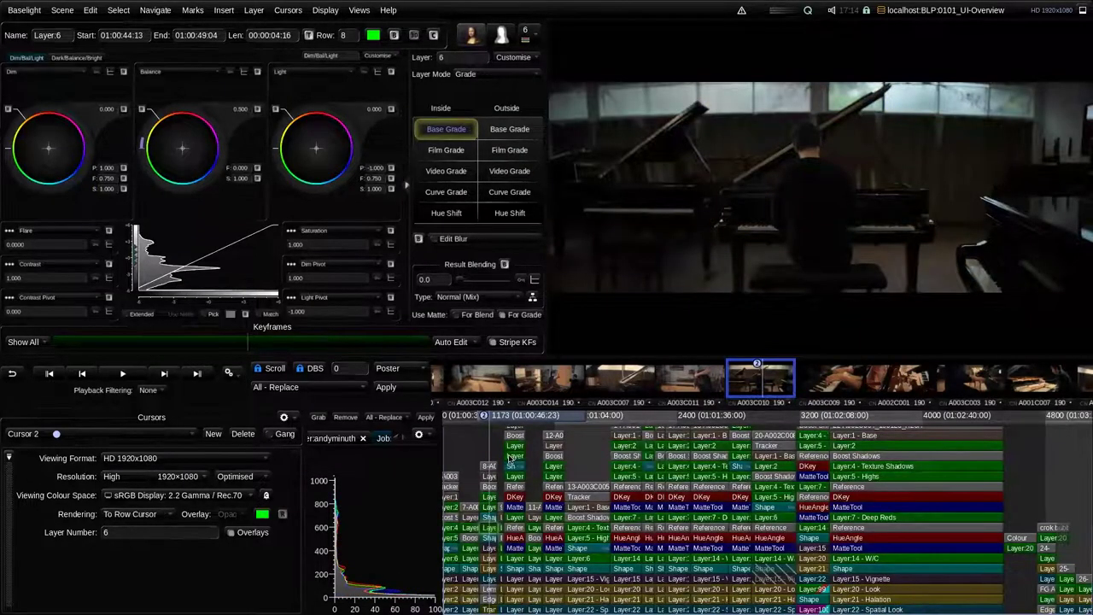
pyautogui.hotkey('ctrl', 'b')
pyautogui.hotkey('ctrl', 'b')
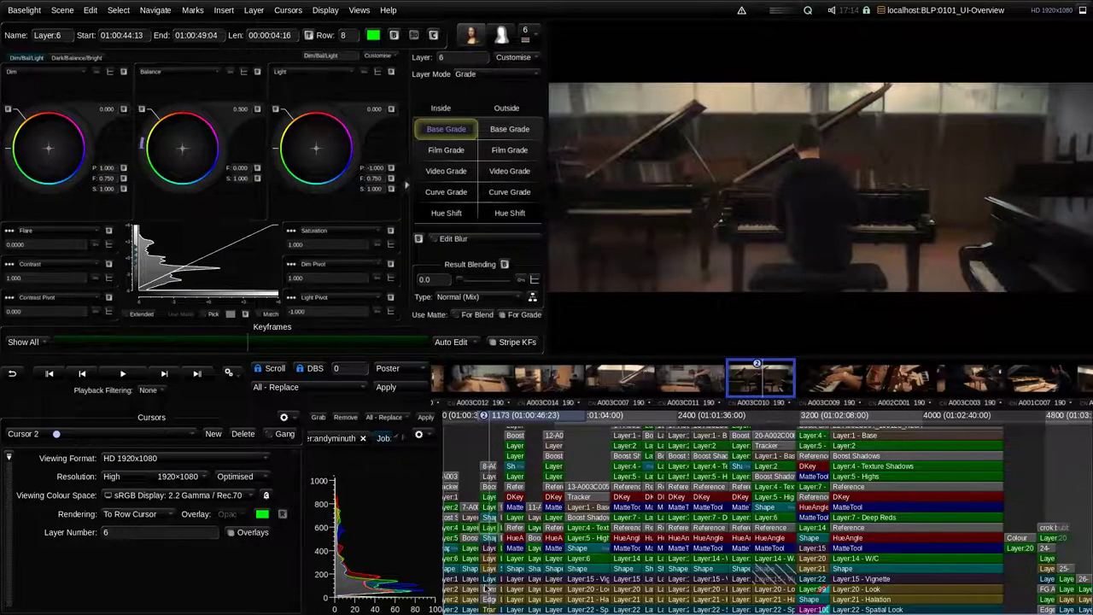
pyautogui.scroll(2, 493, 598)
# Step: Select the Lens Correction layer, widen the histogram, and raise the viewer and correction panels above the timeline
pyautogui.click(504, 596)
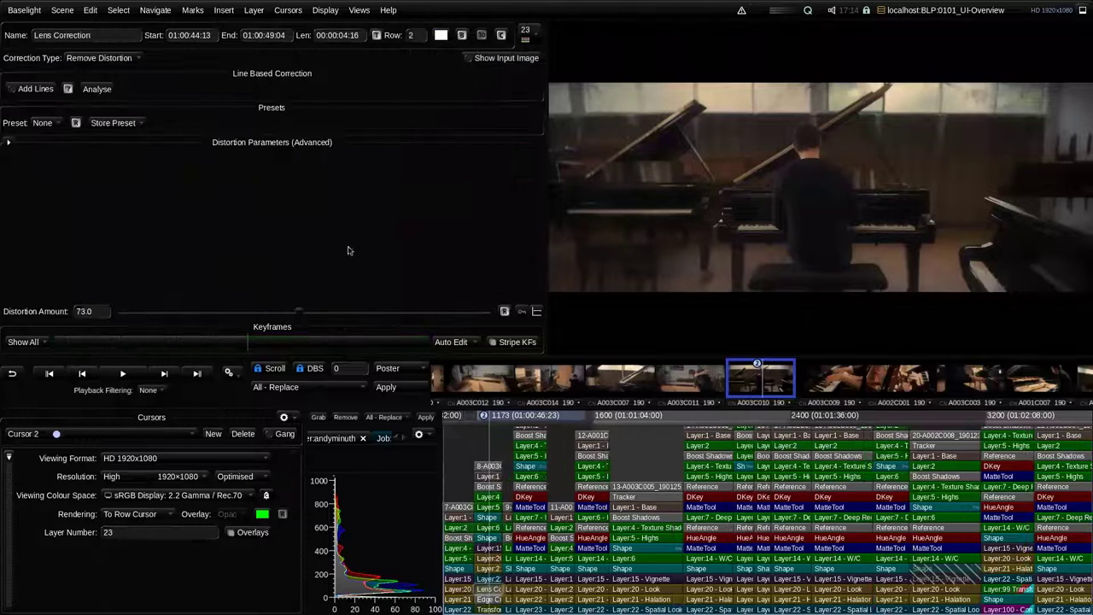
pyautogui.scroll(-1, 538, 497)
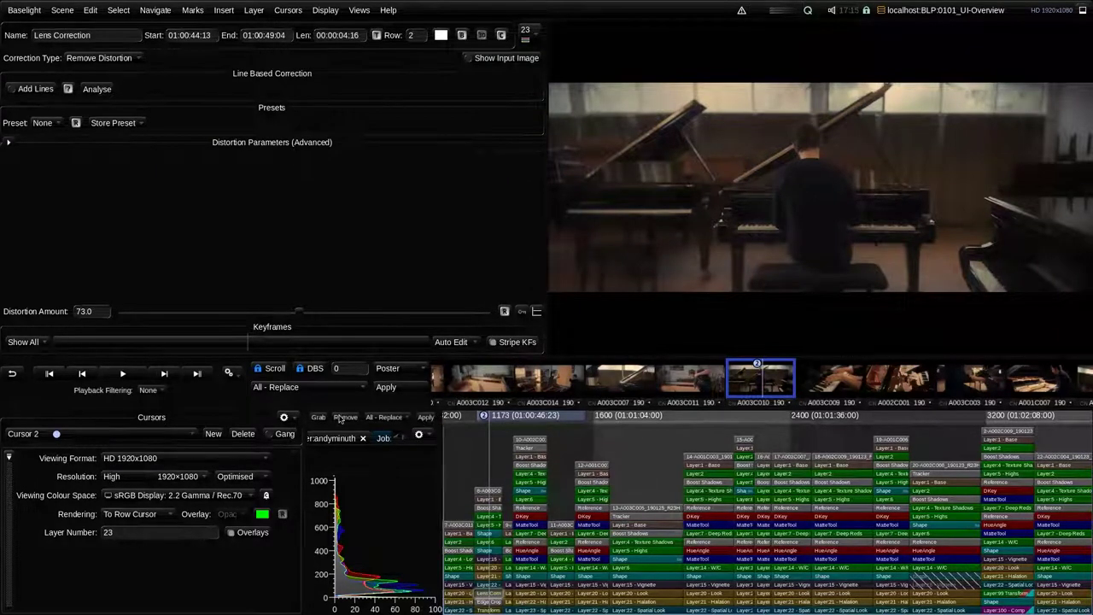
pyautogui.moveTo(441, 509); pyautogui.dragTo(495, 496)
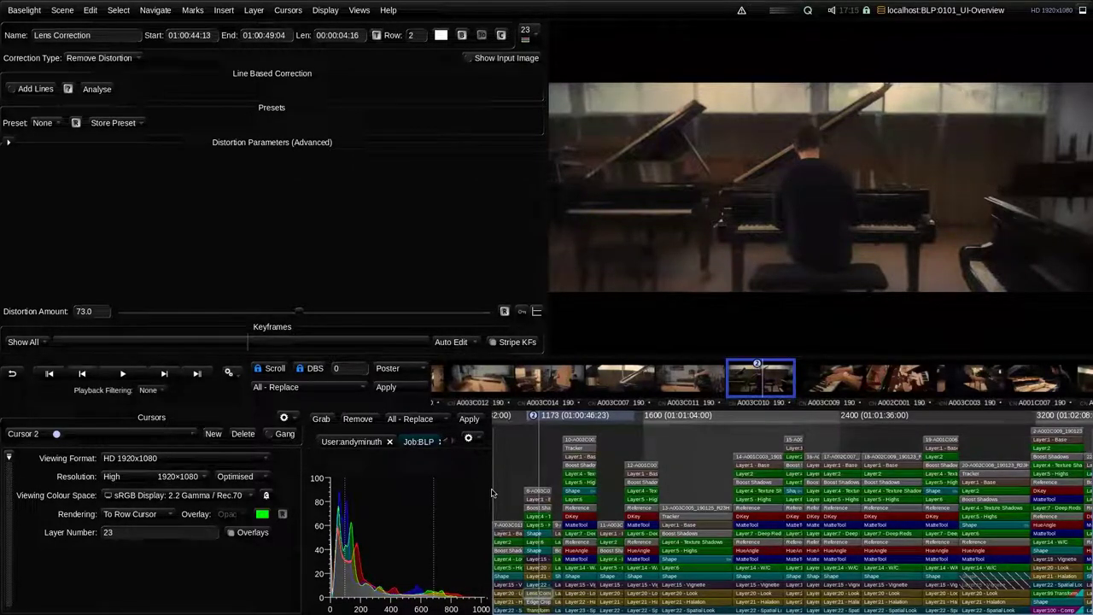
pyautogui.moveTo(629, 357); pyautogui.dragTo(634, 318)
pyautogui.moveTo(562, 239); pyautogui.dragTo(535, 229)
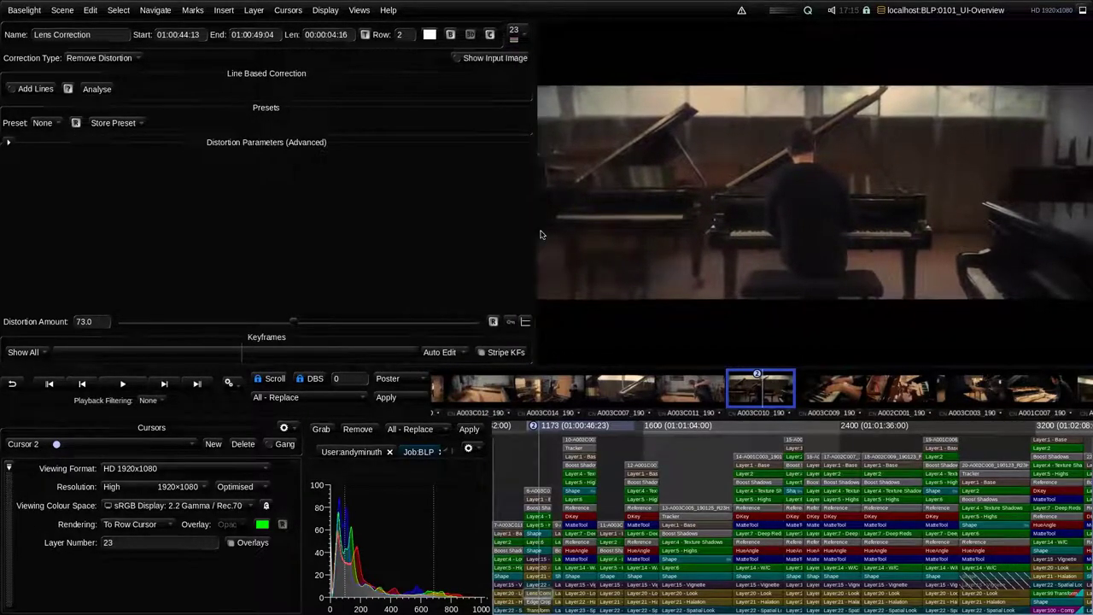
# Step: Hide the Histogram and Gallery panels so the timeline spans the bottom
pyautogui.rightClick(375, 512)
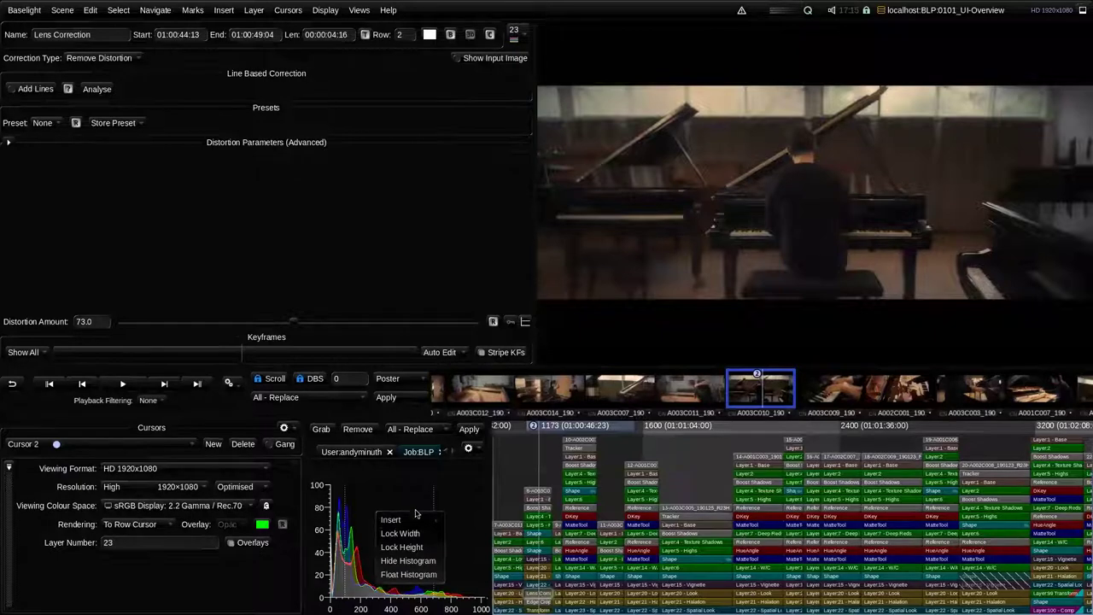
pyautogui.click(413, 563)
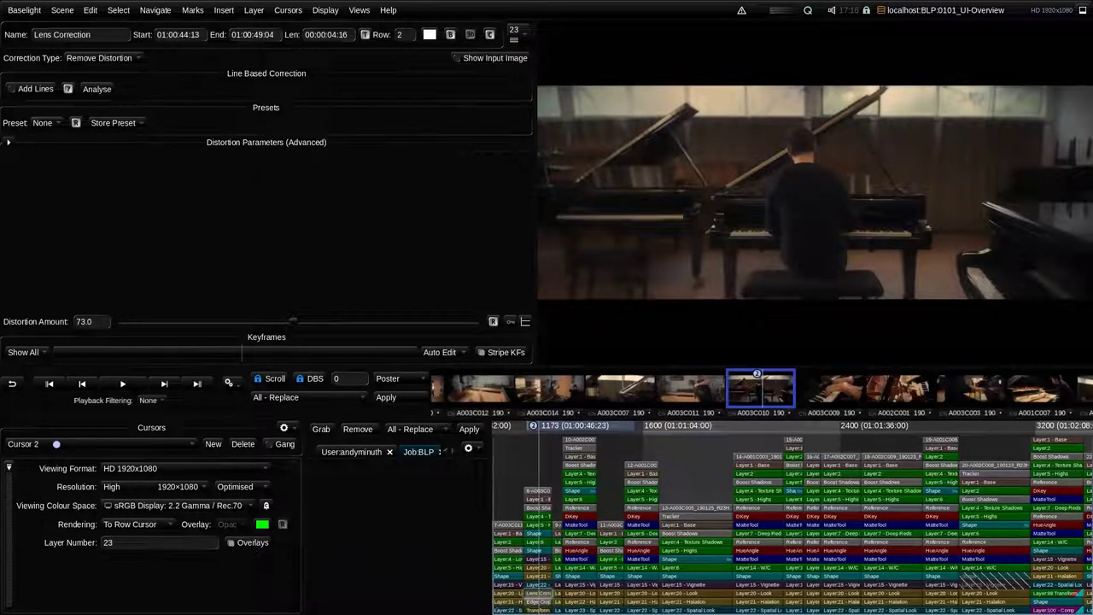
pyautogui.rightClick(362, 526)
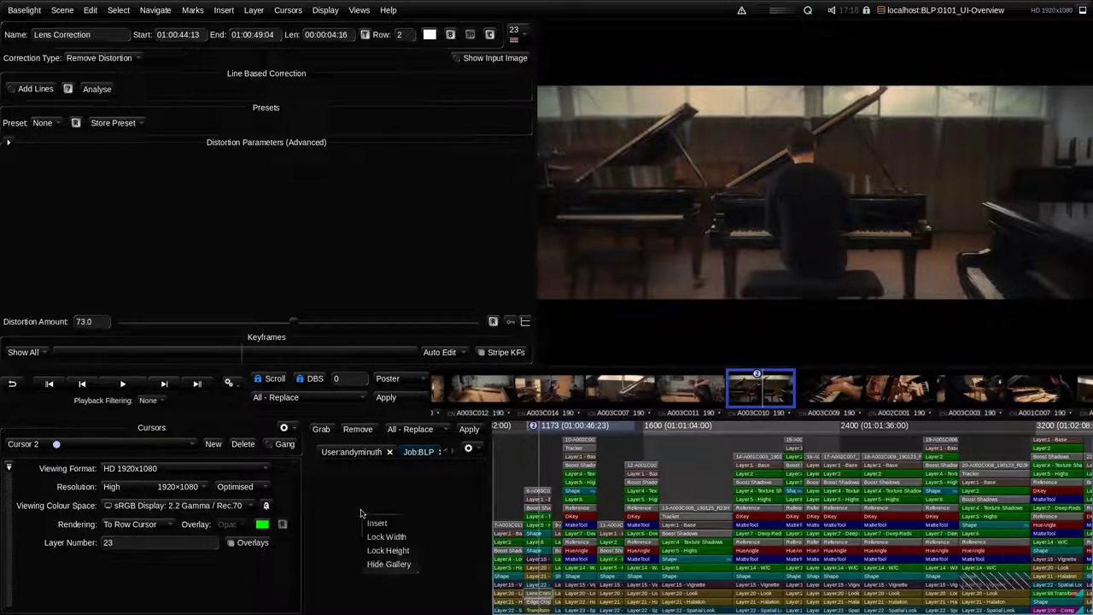
pyautogui.click(382, 566)
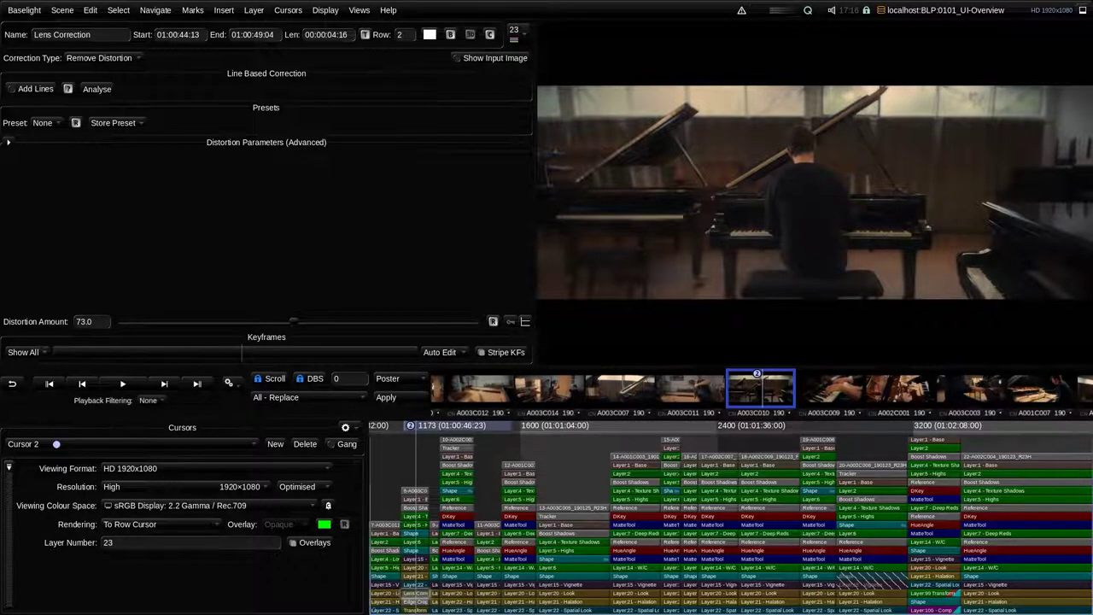
# Step: Insert a Luma Waveform scope next to the timeline and drag the divider left to widen the timeline
pyautogui.rightClick(377, 487)
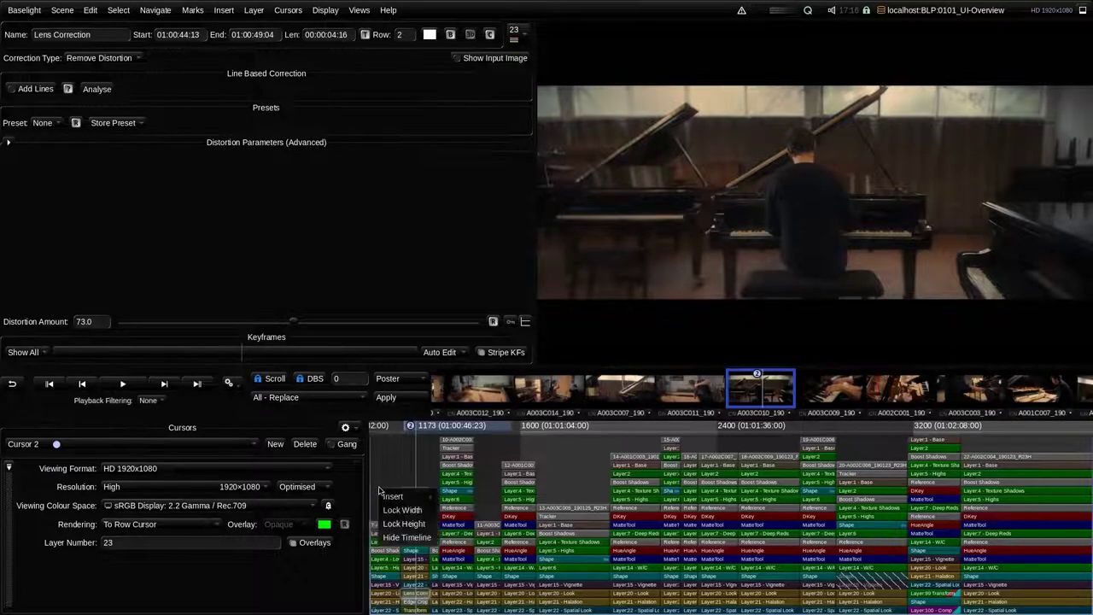
pyautogui.moveTo(396, 499)
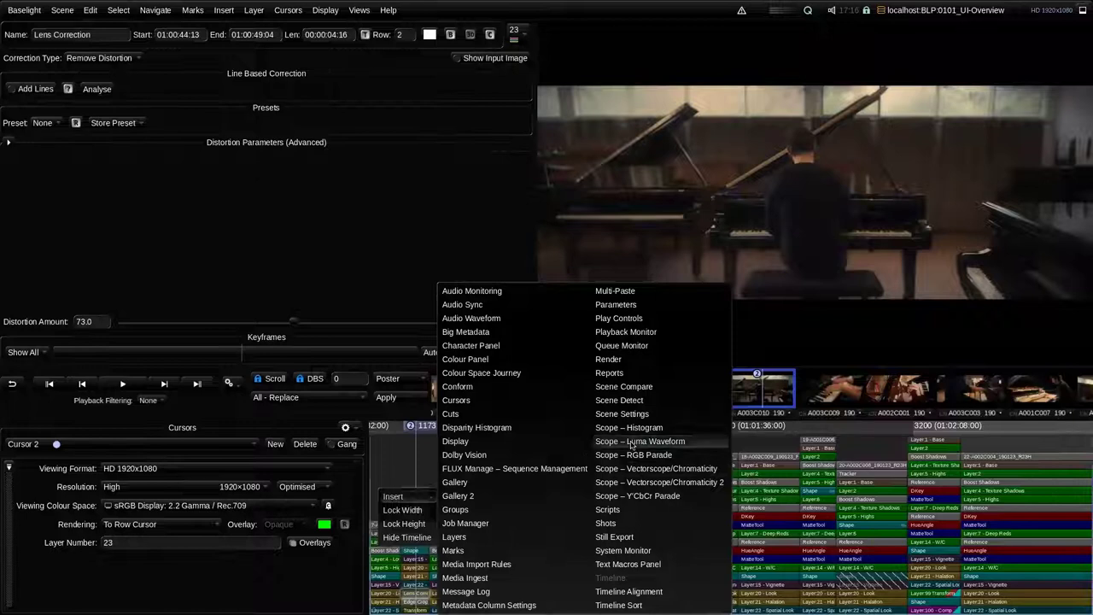
pyautogui.click(631, 444)
pyautogui.moveTo(609, 485); pyautogui.dragTo(462, 497)
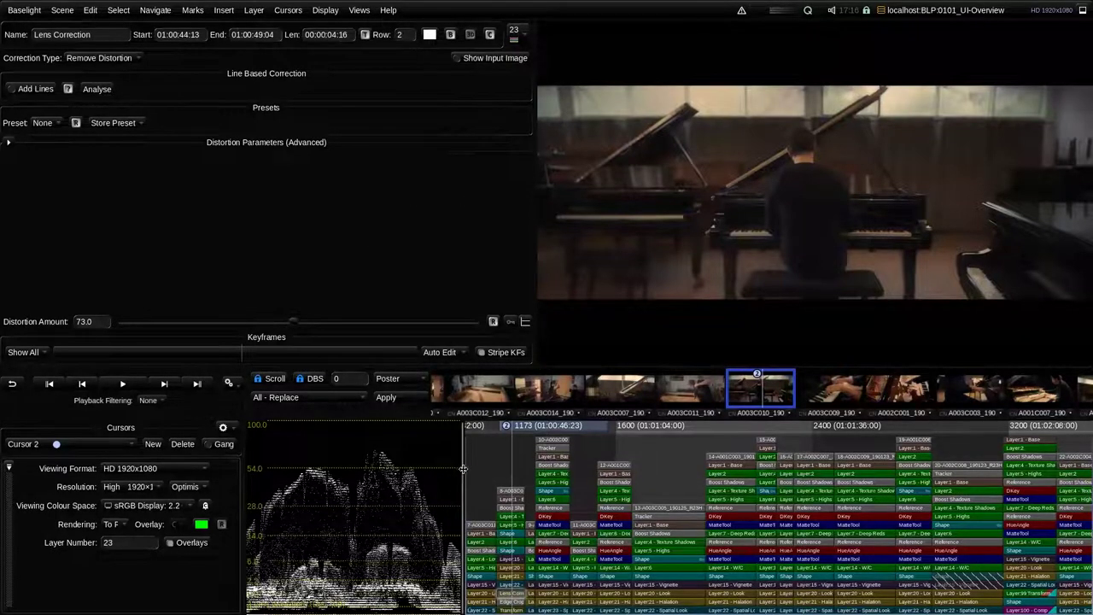
pyautogui.moveTo(462, 469); pyautogui.dragTo(450, 469)
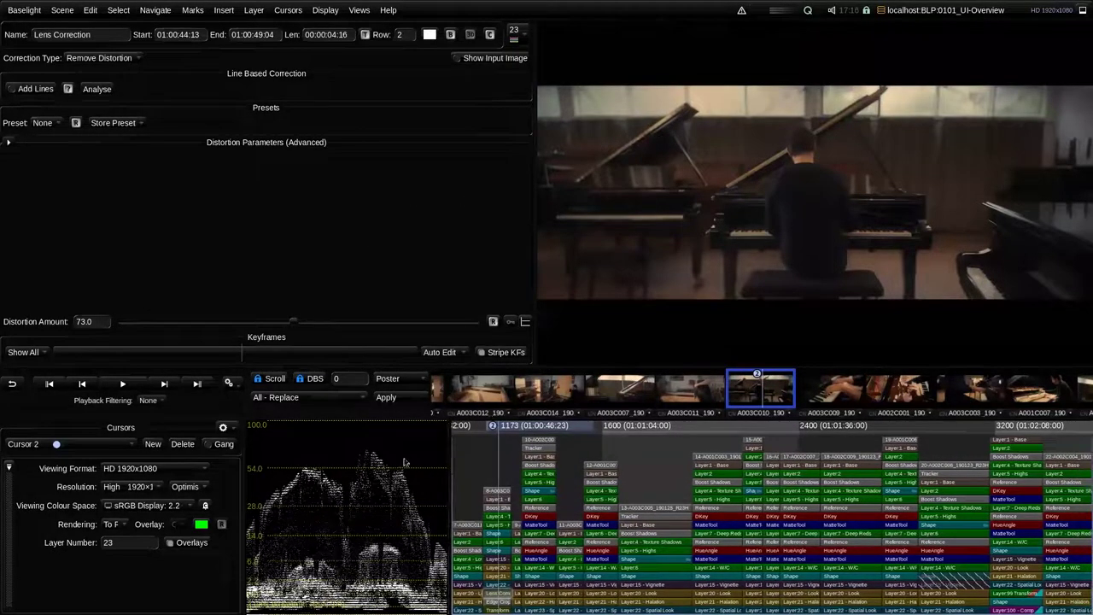
pyautogui.click(360, 10)
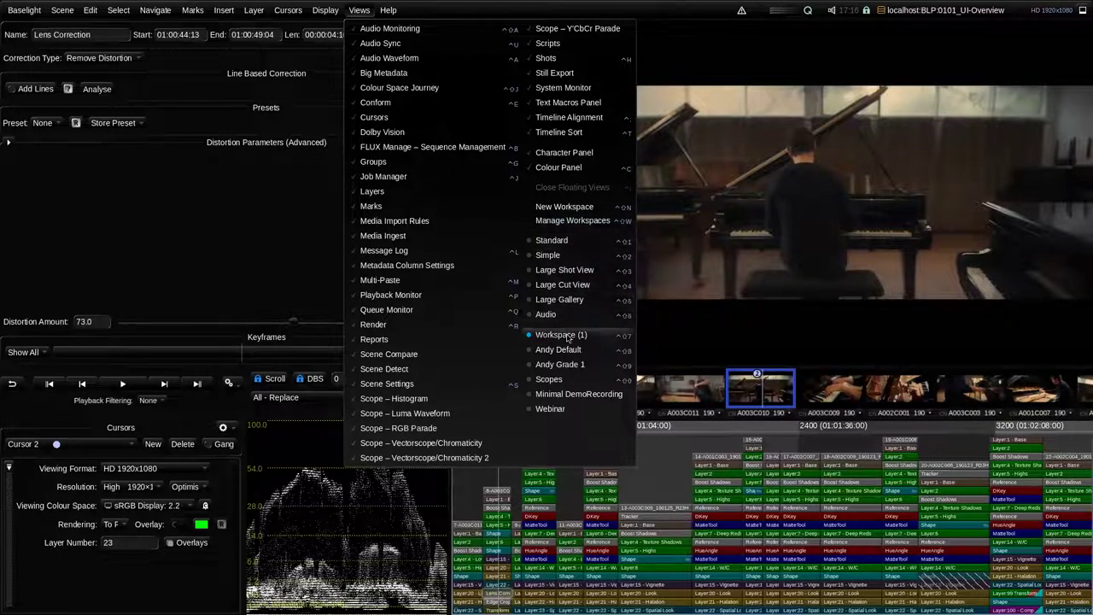
# Step: Switch to the Standard workspace, then back to the custom Workspace (1)
pyautogui.click(564, 243)
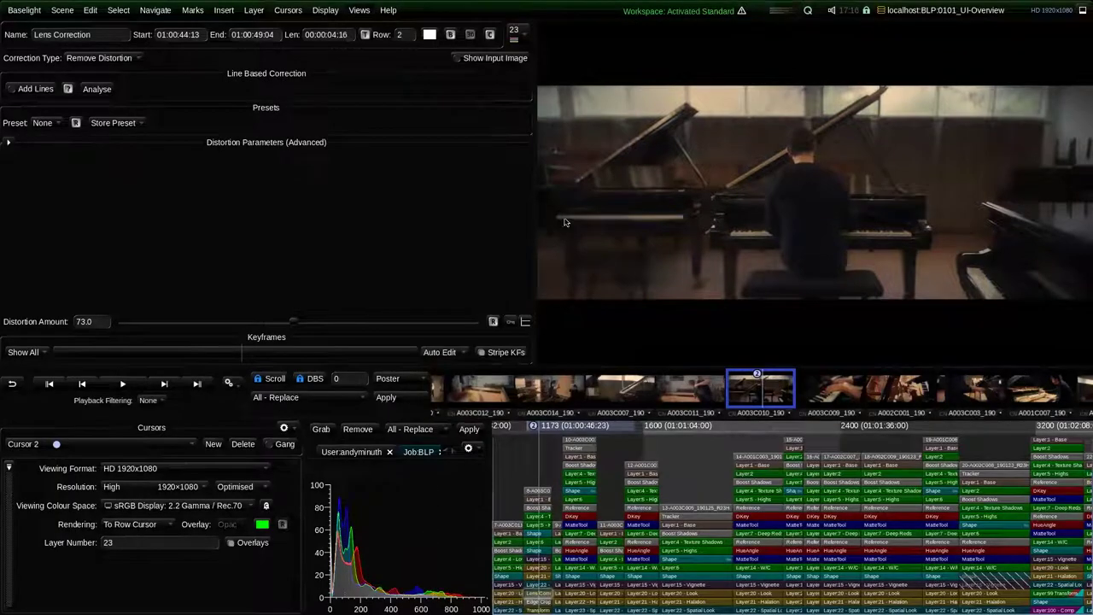
pyautogui.click(359, 11)
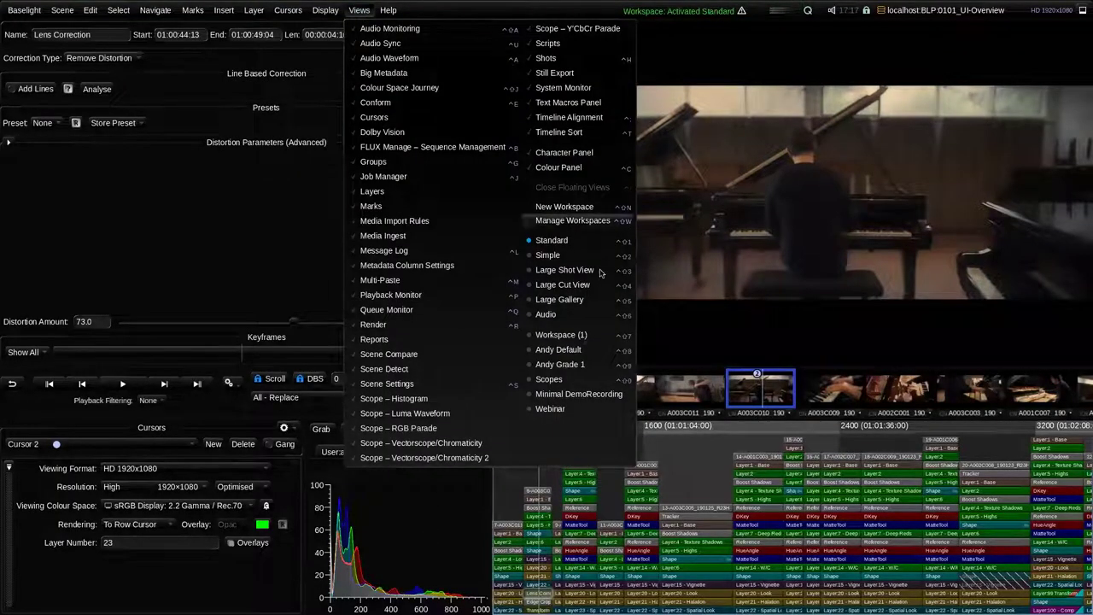
pyautogui.click(577, 336)
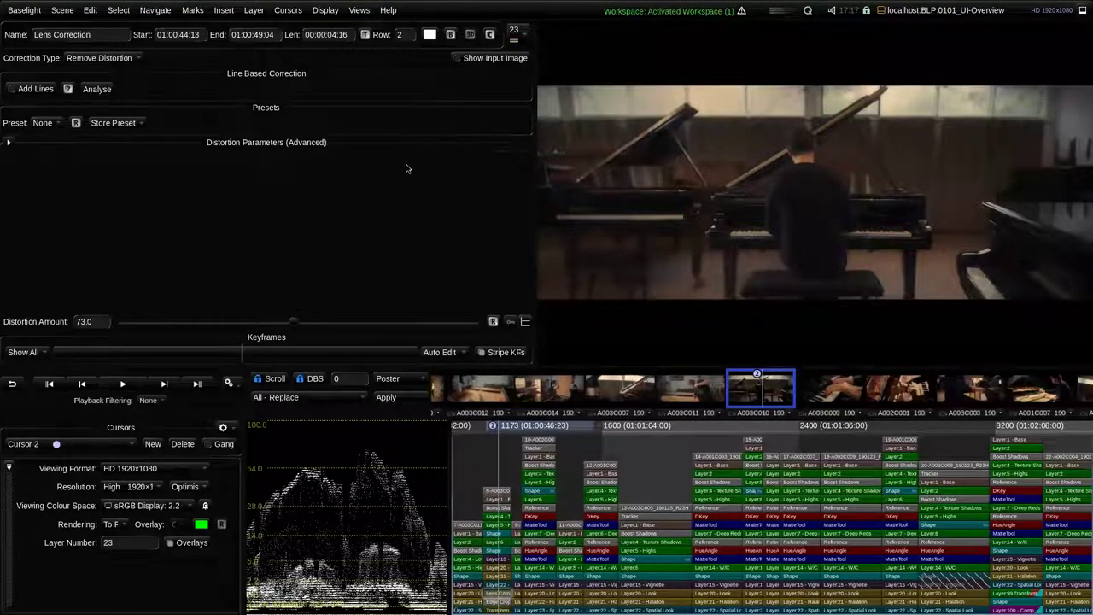
# Step: Rename the current workspace to BLP in Manage Workspaces
pyautogui.click(360, 11)
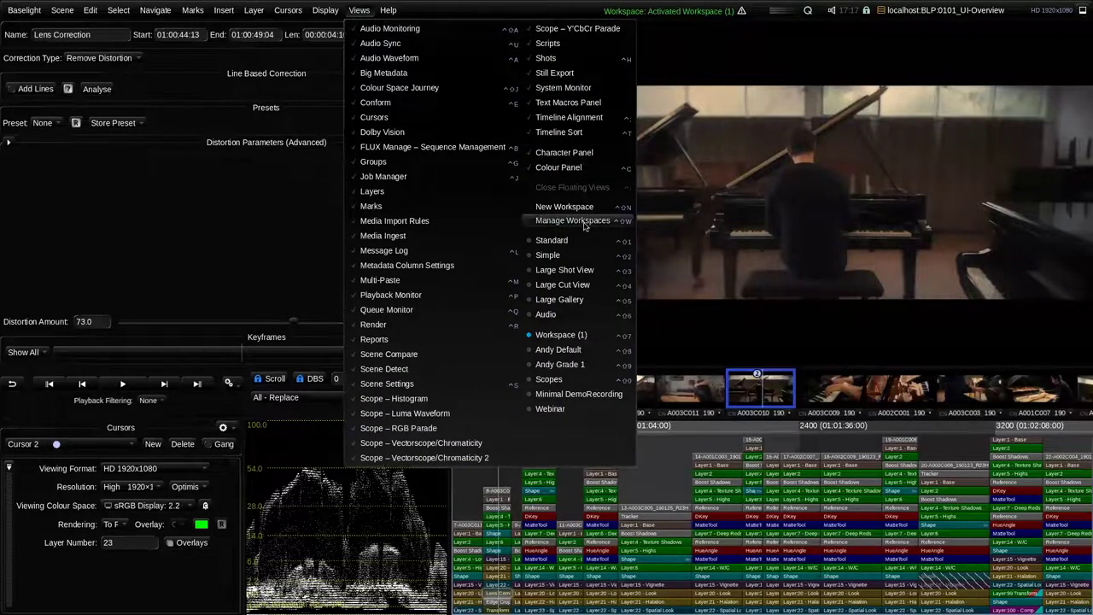
pyautogui.click(584, 223)
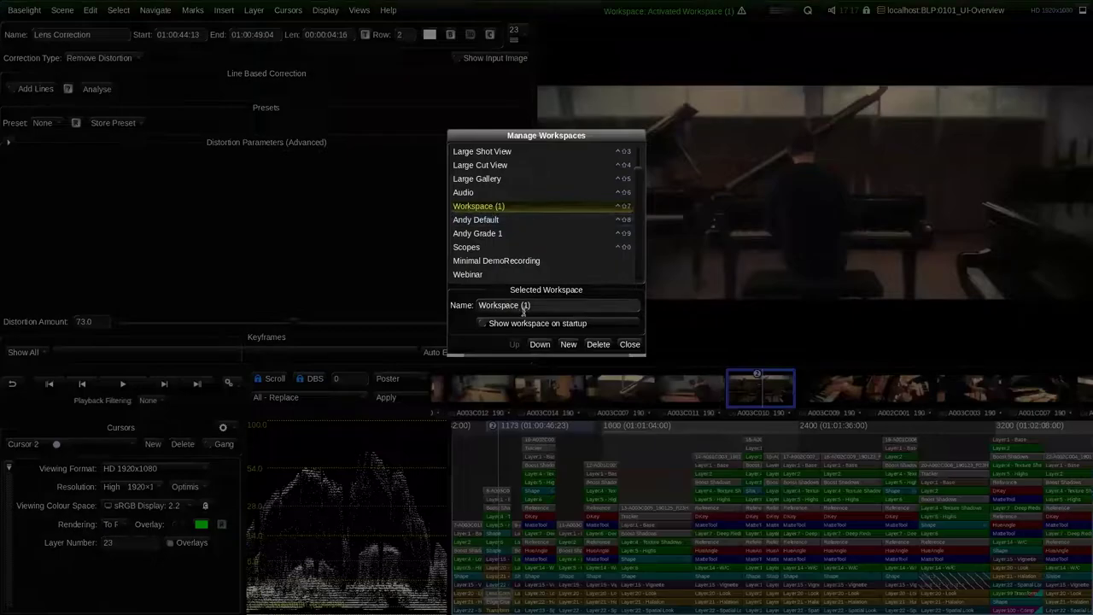
pyautogui.click(545, 304)
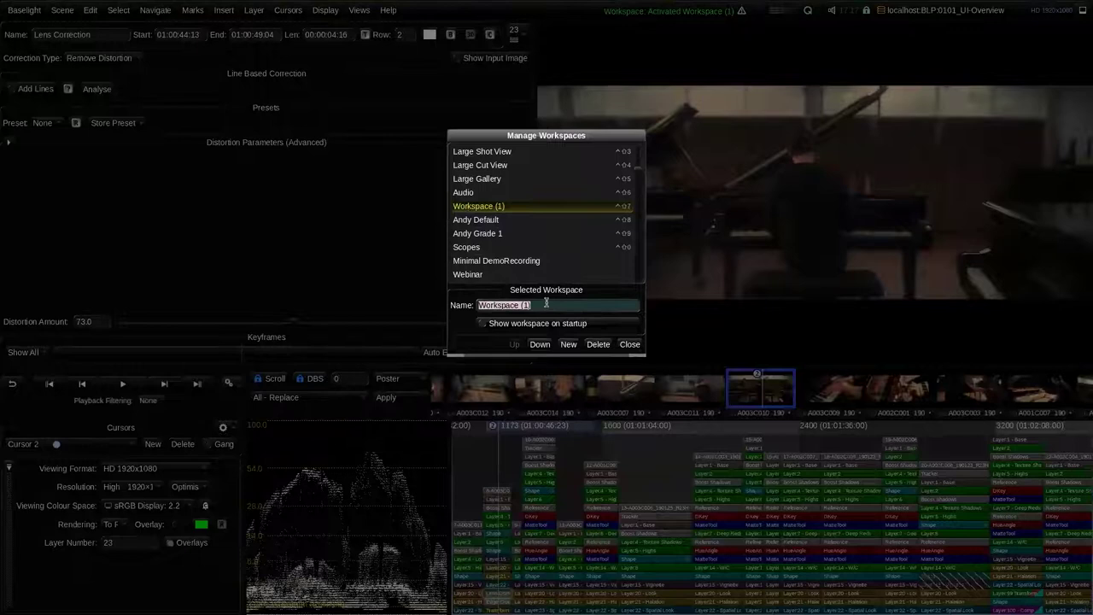
pyautogui.write('BLP')
pyautogui.press('Return')
pyautogui.click(629, 344)
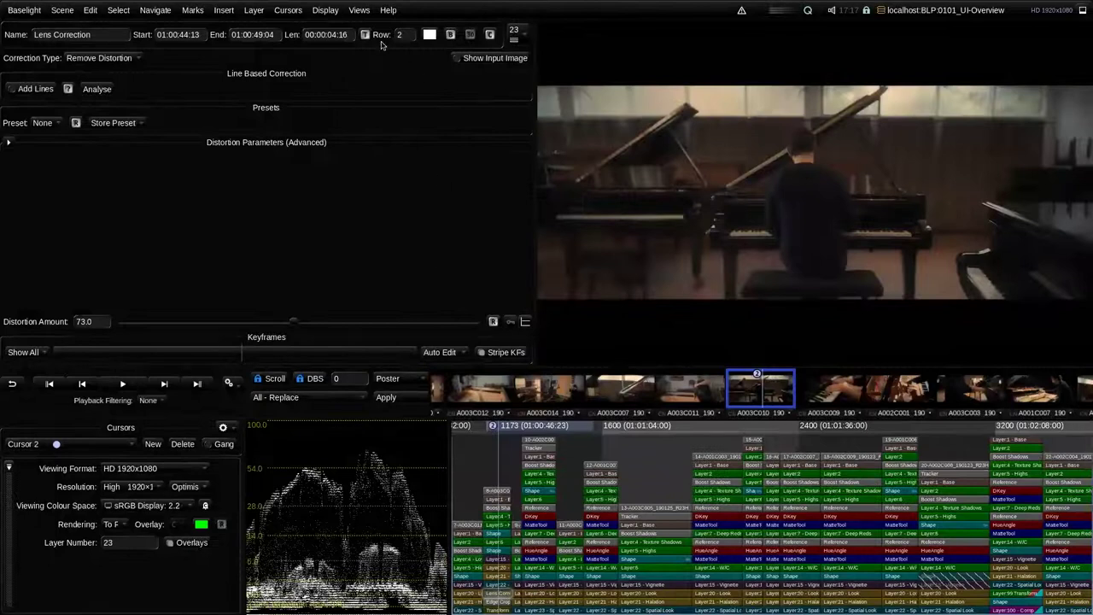
# Step: Cycle the Audio, Large Gallery and BLP workspaces with Ctrl+2, Ctrl+3 and Ctrl+4
pyautogui.click(359, 10)
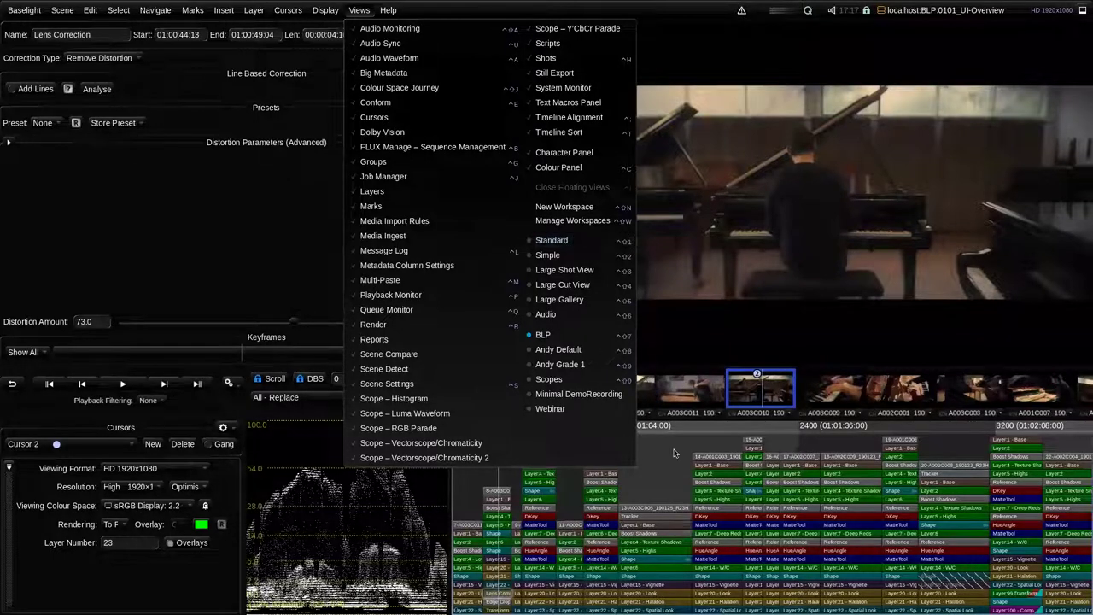
pyautogui.click(670, 449)
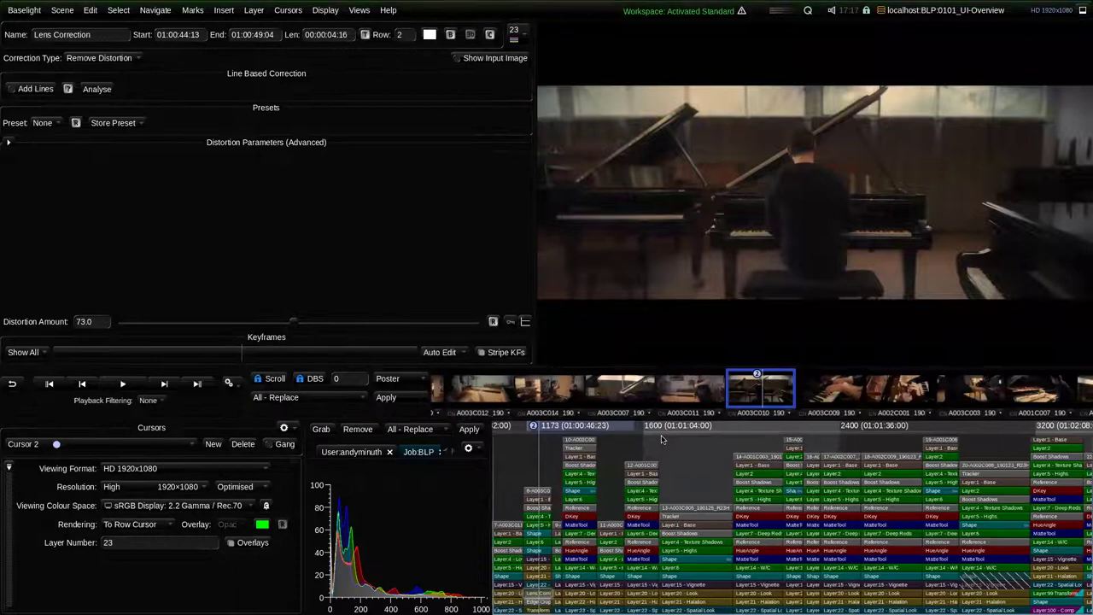
pyautogui.hotkey('ctrl', '2')
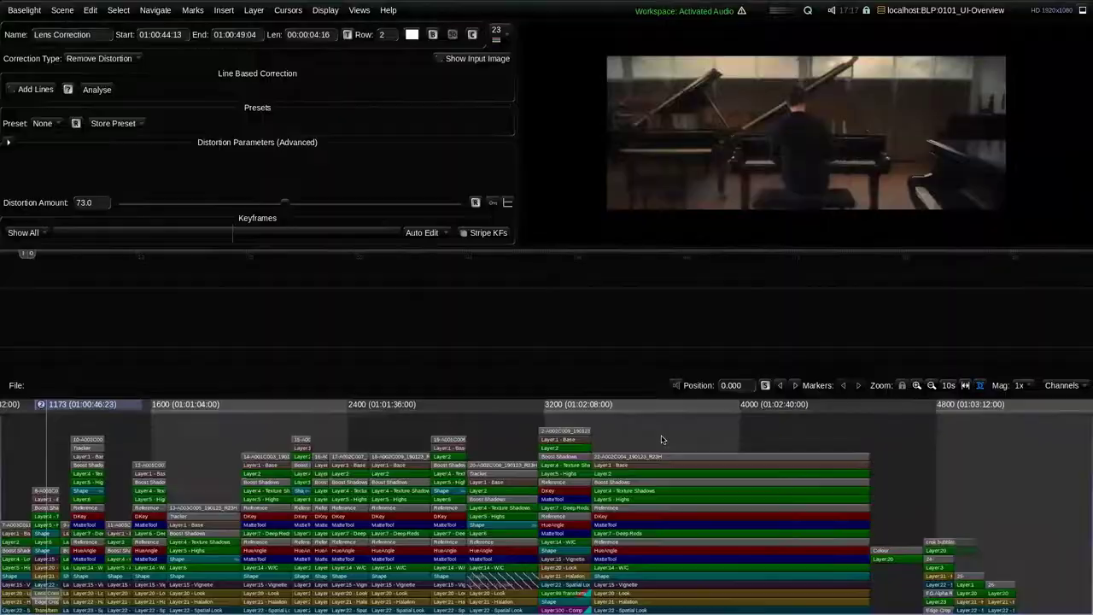
pyautogui.hotkey('ctrl', '3')
pyautogui.hotkey('ctrl', '4')
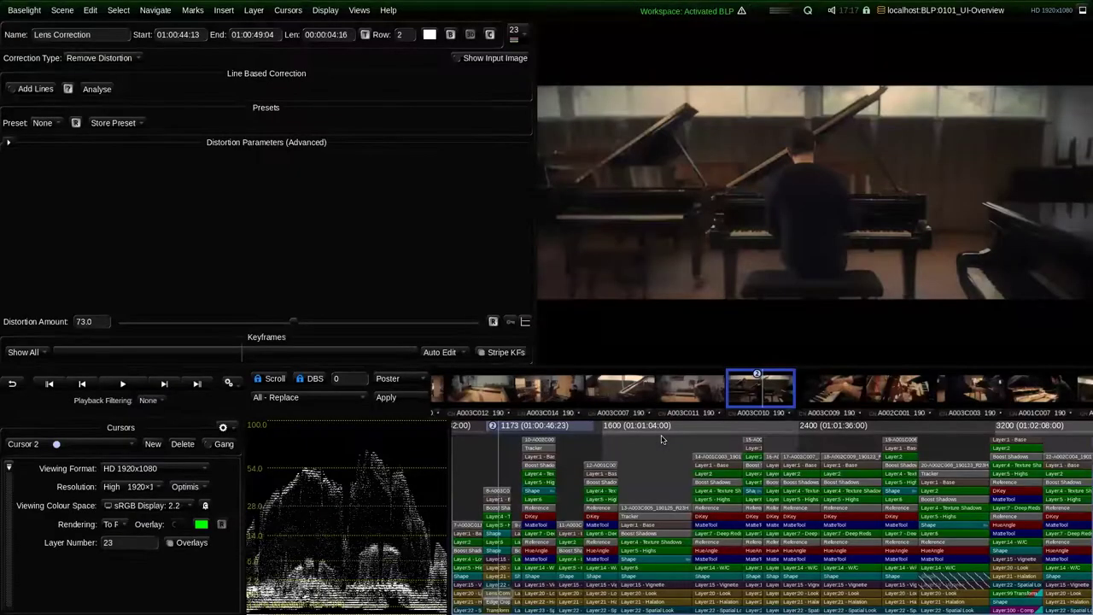
pyautogui.click(359, 11)
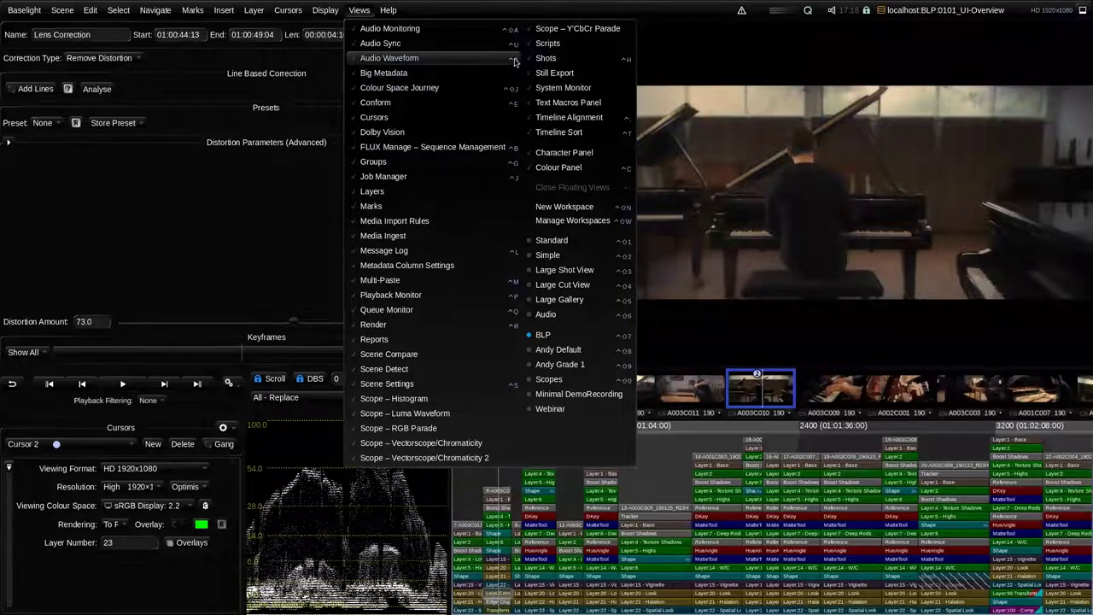
# Step: Open the Baselight v5 Keyboard Shortcuts (Mac) PDF from the Help menu
pyautogui.moveTo(387, 9)
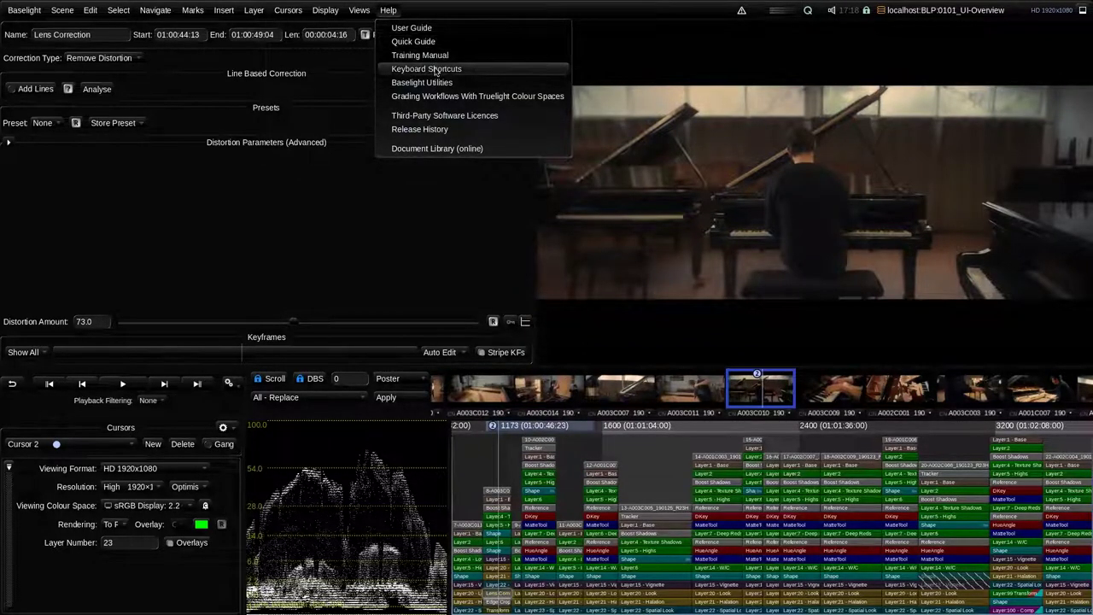
pyautogui.click(439, 68)
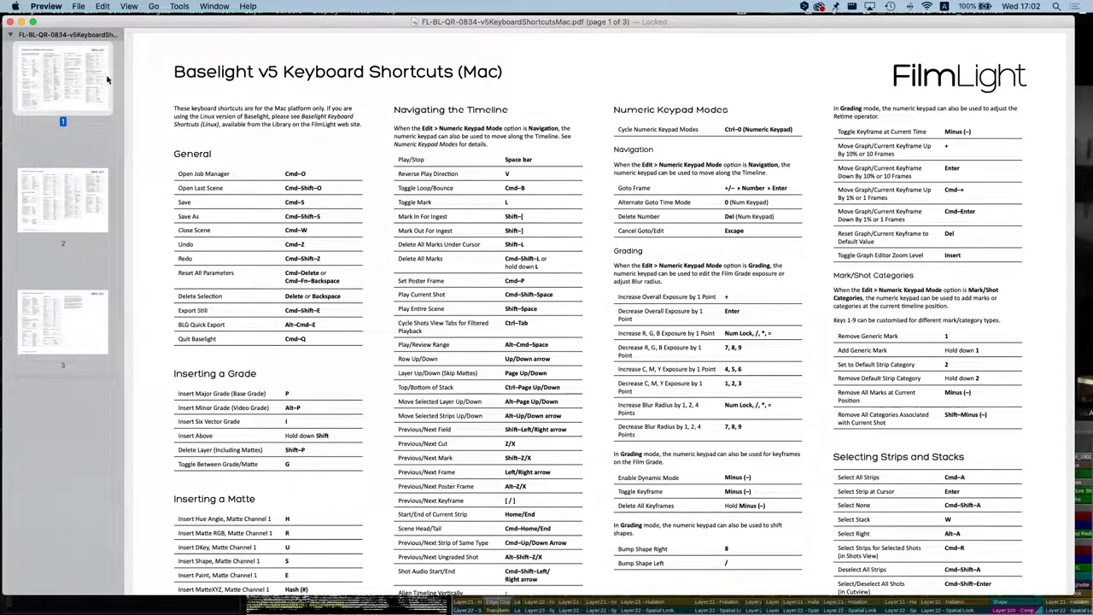
# Step: Close the keyboard shortcuts PDF in Preview to return to Baselight
pyautogui.click(11, 22)
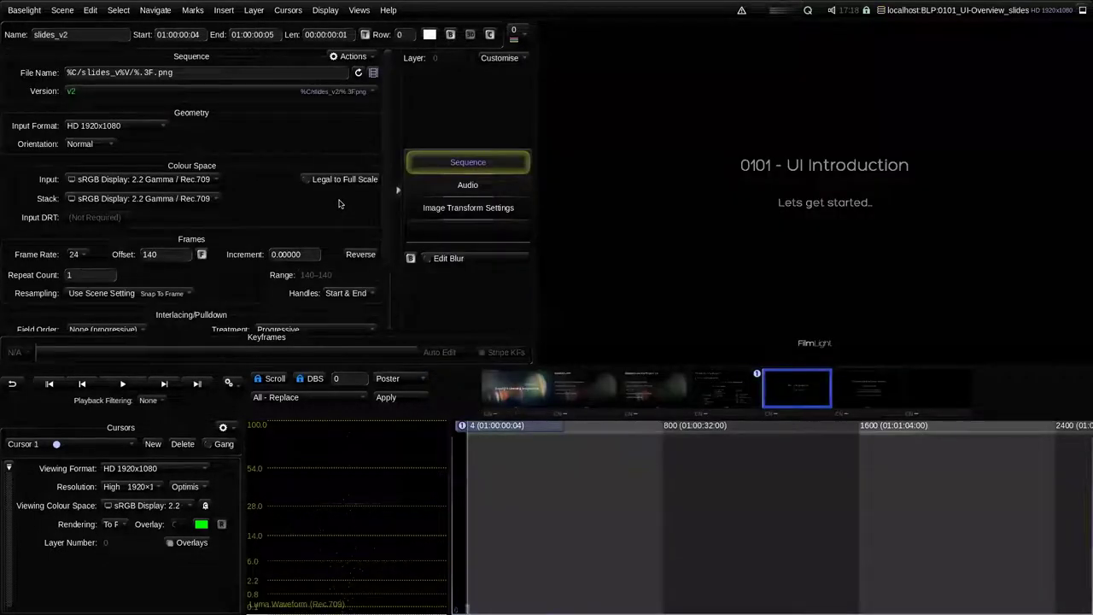
# Step: Step forward one frame to advance to the next UI Introduction slide
pyautogui.press('Right')
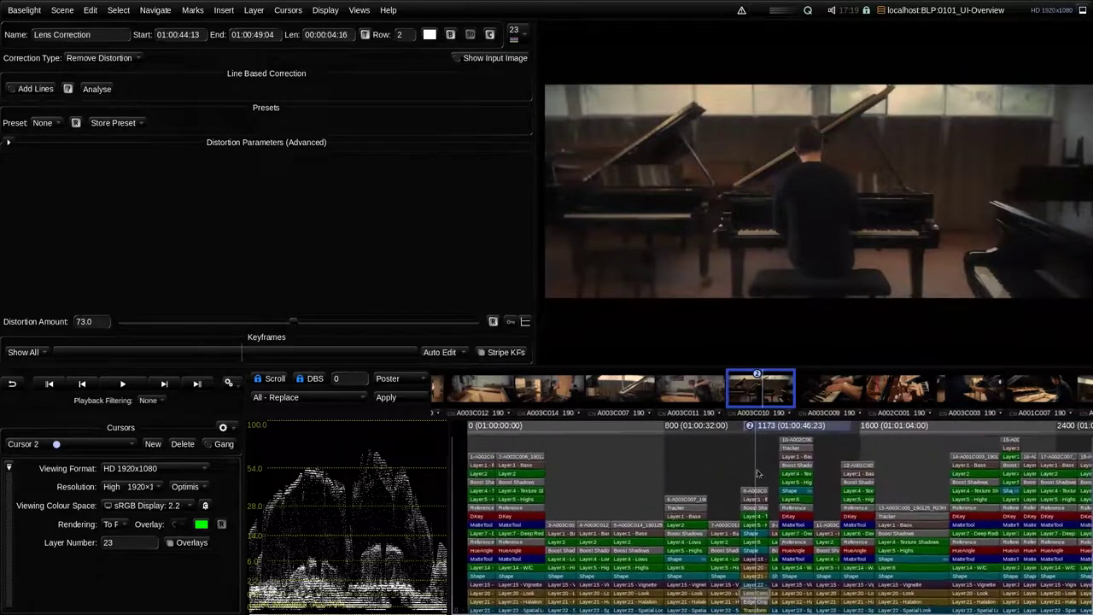
# Step: Jump to shot A002C001 at frame 1330 and start zooming the timeline around it
pyautogui.click(802, 519)
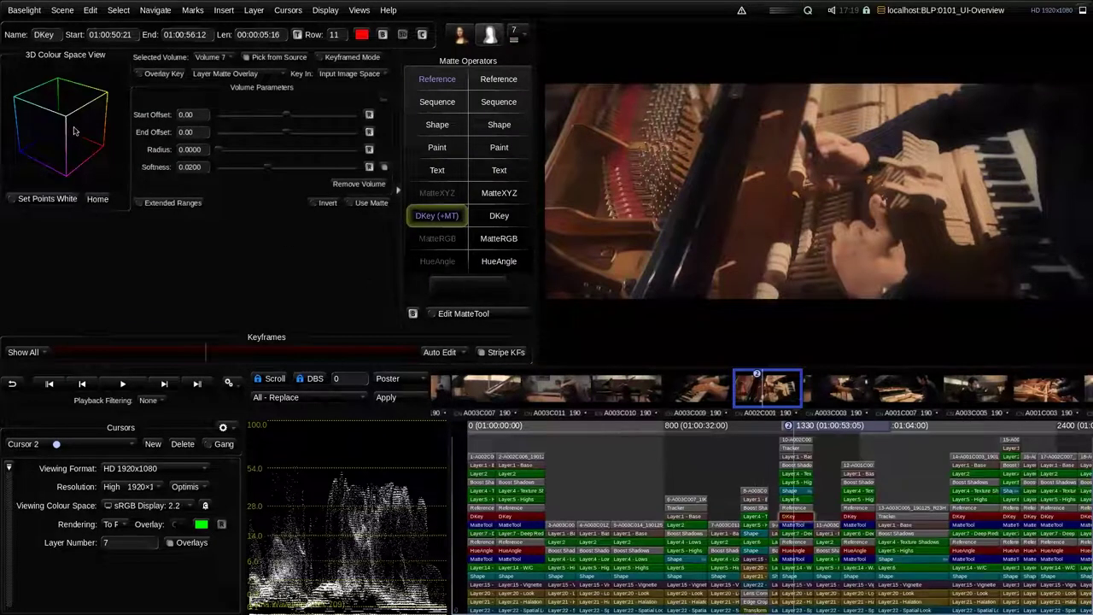
pyautogui.moveTo(74, 131)
pyautogui.mouseDown()
pyautogui.moveTo(87, 138)
pyautogui.moveTo(96, 107)
pyautogui.moveTo(100, 142)
pyautogui.moveTo(86, 115)
pyautogui.moveTo(92, 125)
pyautogui.mouseUp()
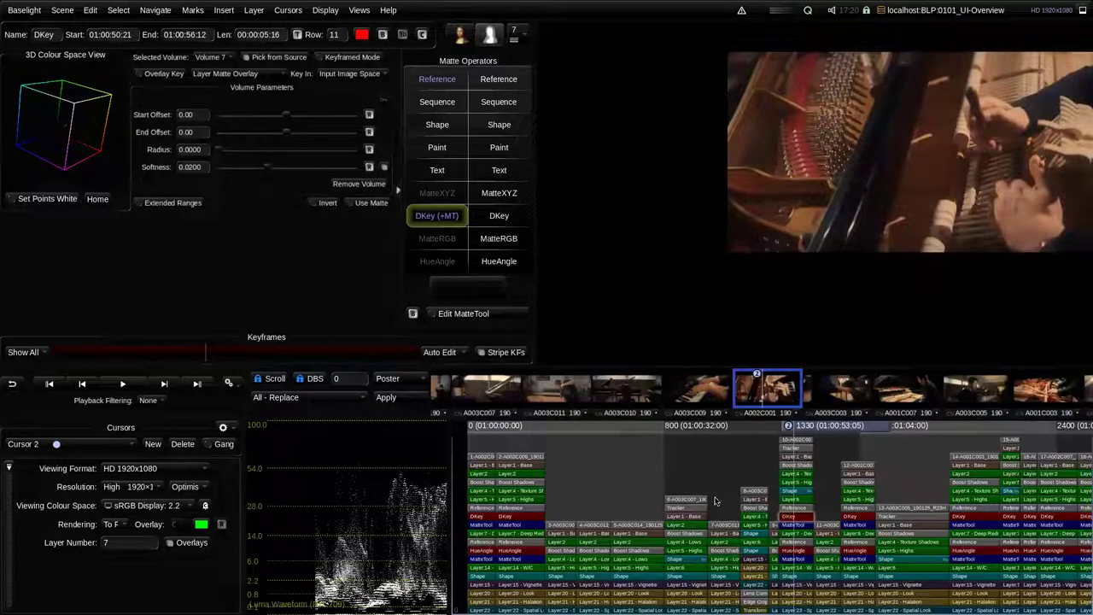
pyautogui.scroll(4, 900, 500)
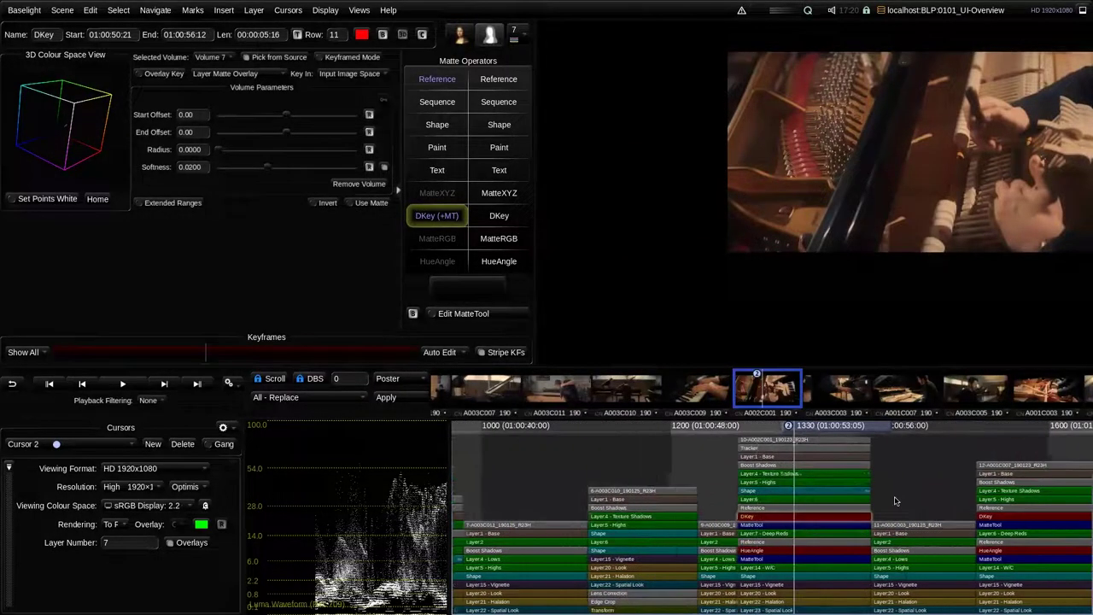
pyautogui.scroll(-2, 922, 500)
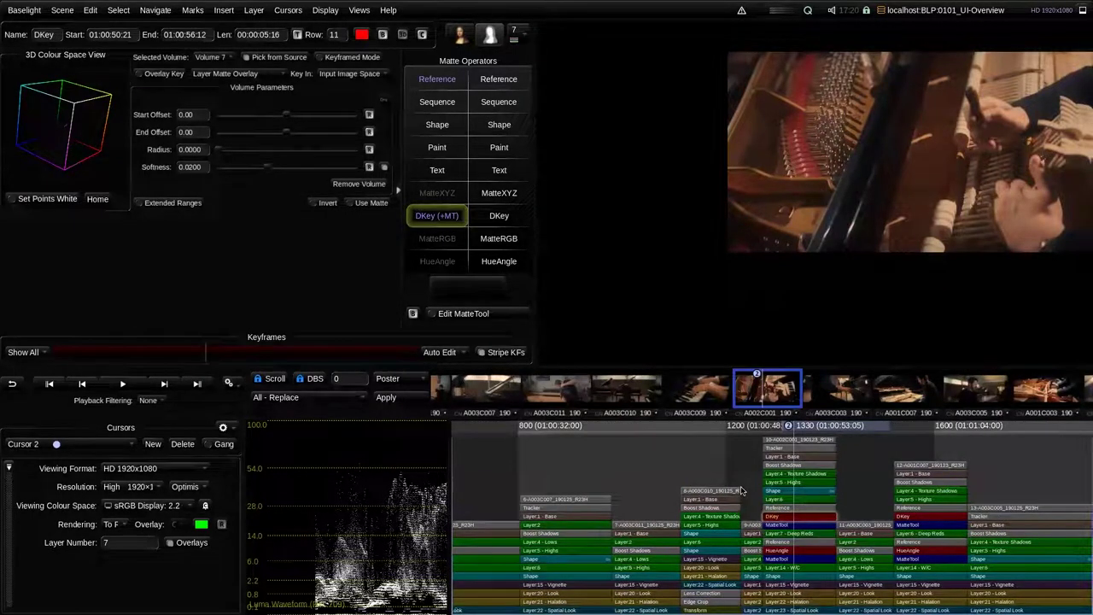
pyautogui.scroll(2, 735, 497)
pyautogui.scroll(2, 706, 493)
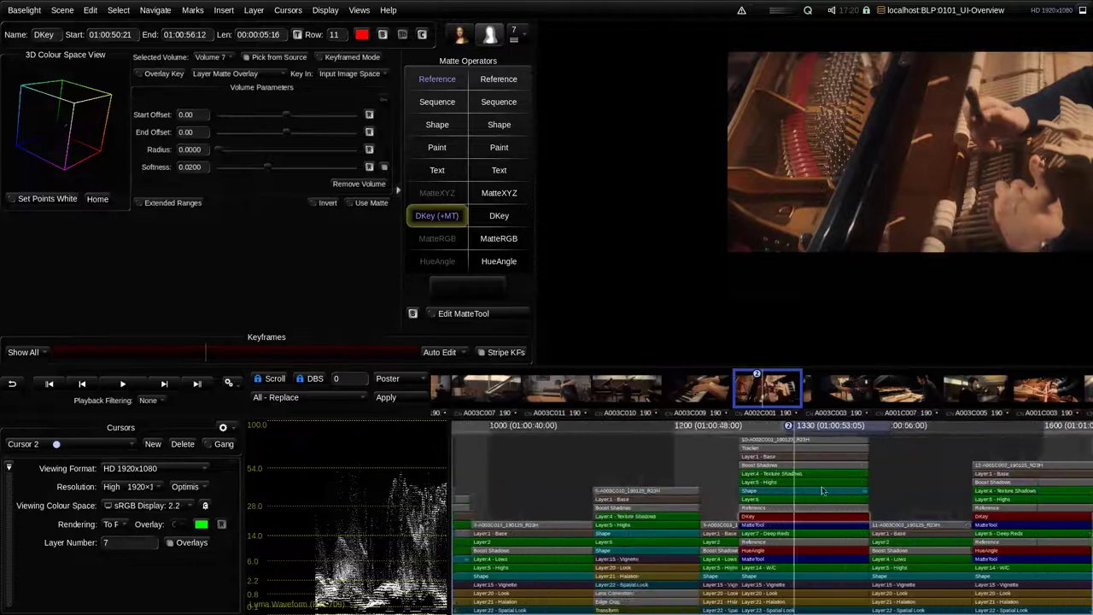
pyautogui.scroll(-3, 841, 478)
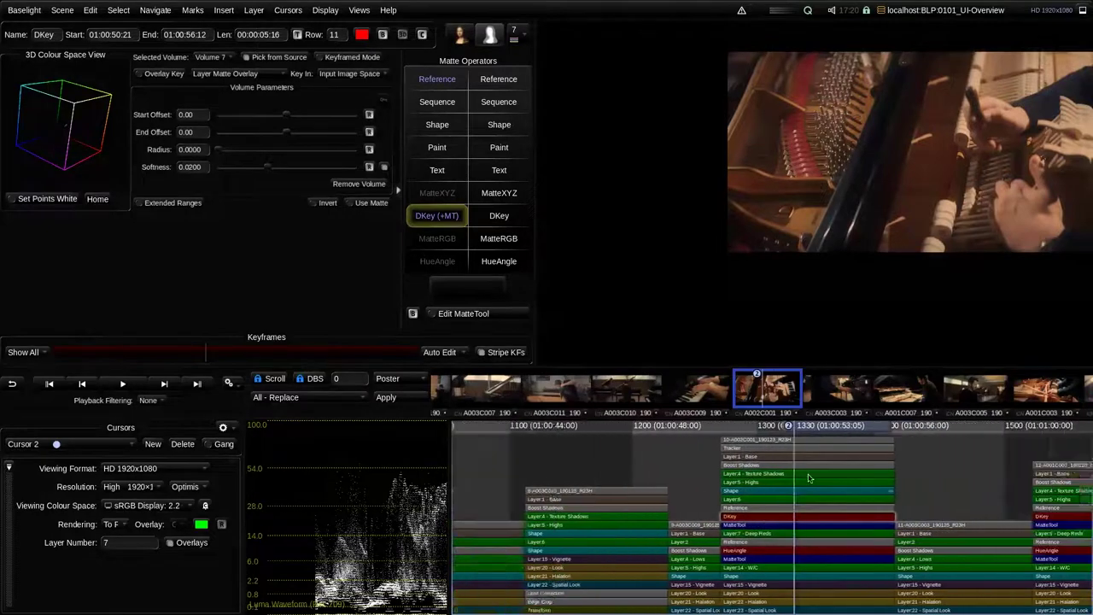
# Step: Keep zooming the timeline and strip stacks, then pan the piano image up and left
pyautogui.scroll(3, 683, 478)
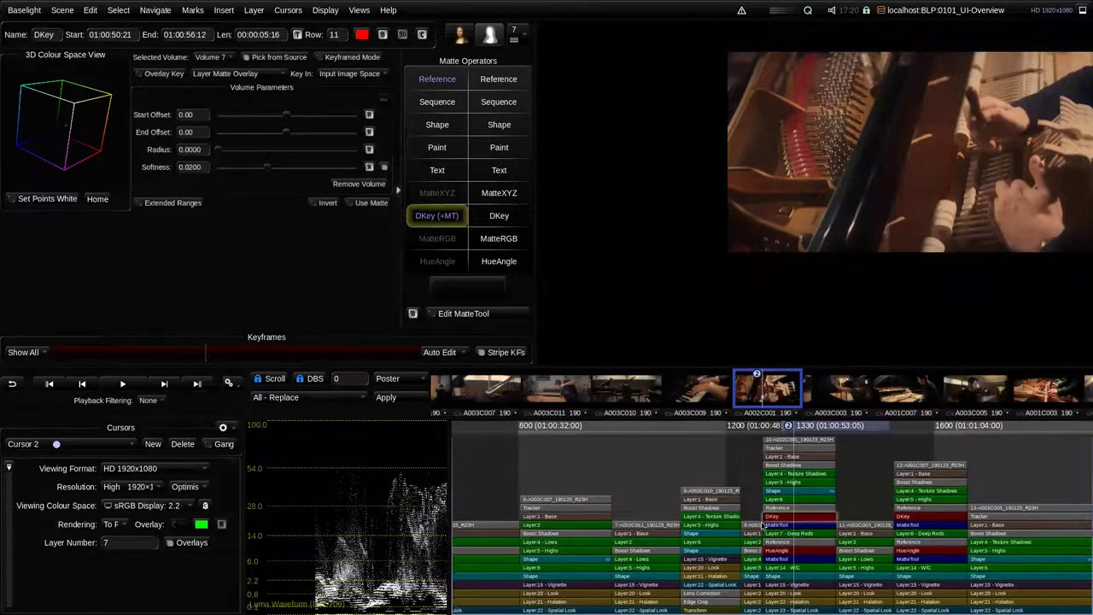
pyautogui.scroll(3, 762, 524)
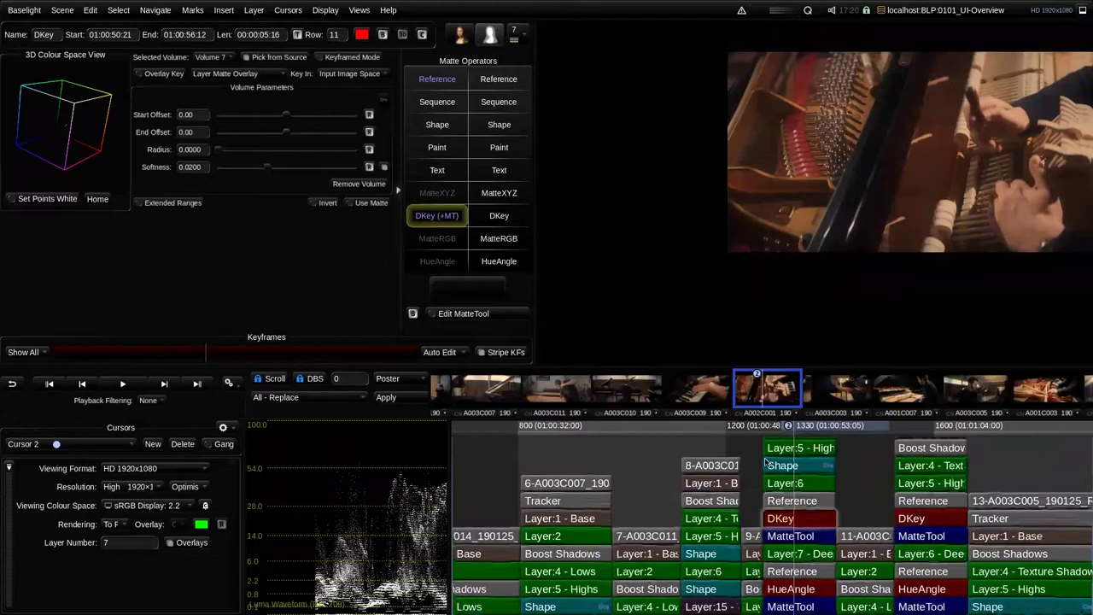
pyautogui.scroll(-3, 765, 461)
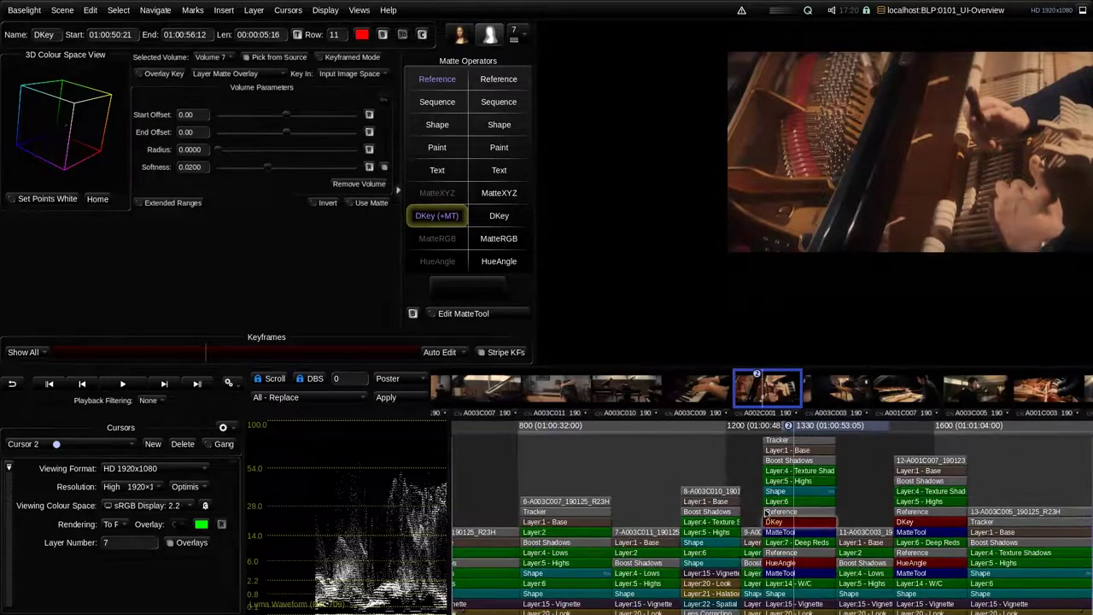
pyautogui.scroll(-2, 765, 514)
pyautogui.scroll(-2, 768, 494)
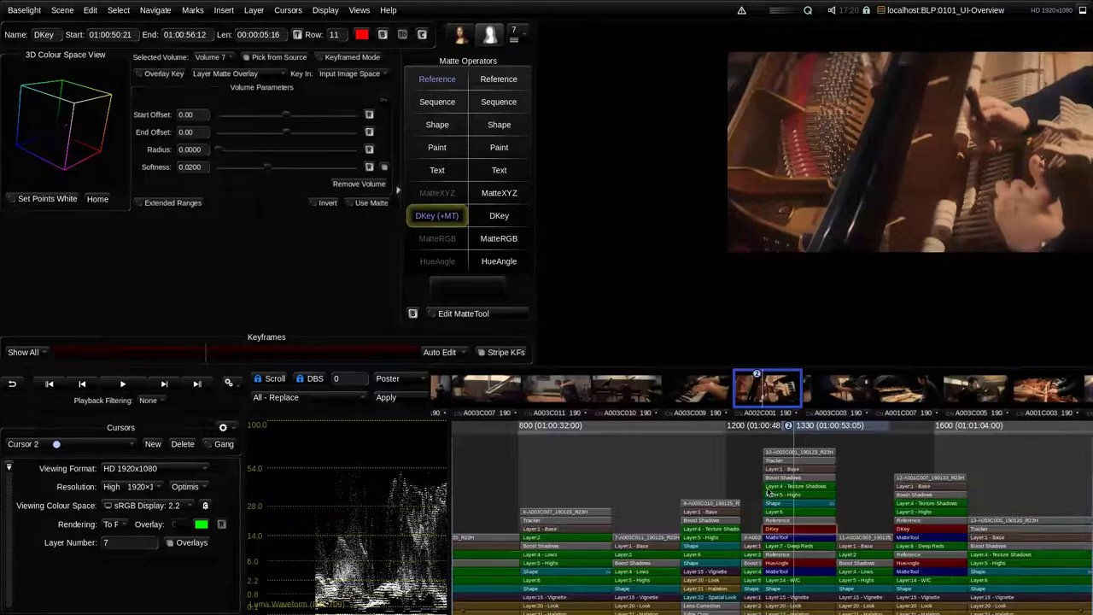
pyautogui.scroll(2, 768, 494)
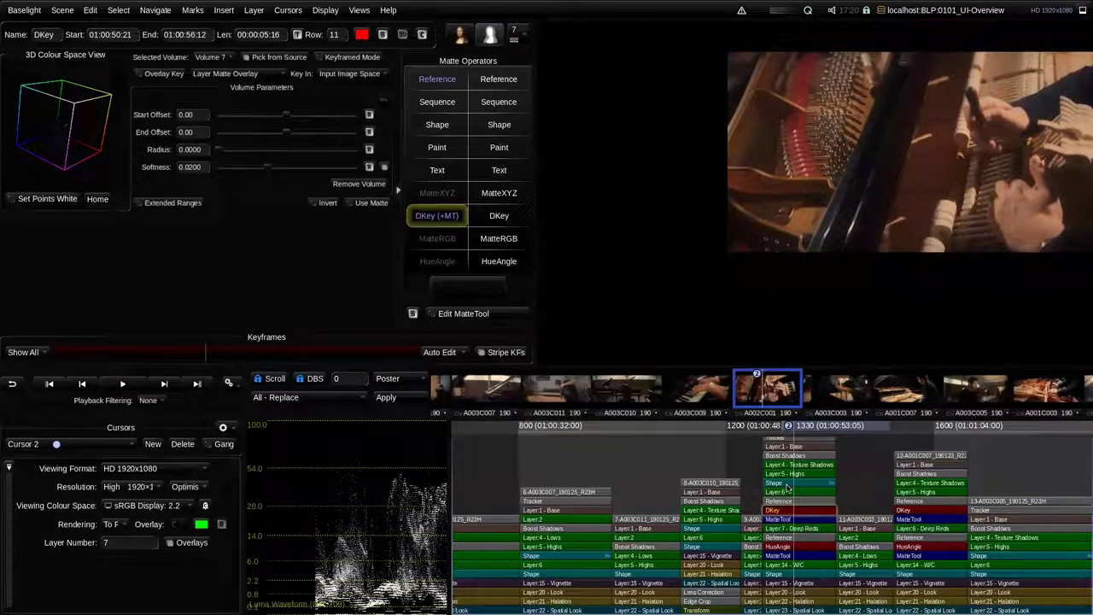
pyautogui.moveTo(898, 134); pyautogui.dragTo(788, 190)
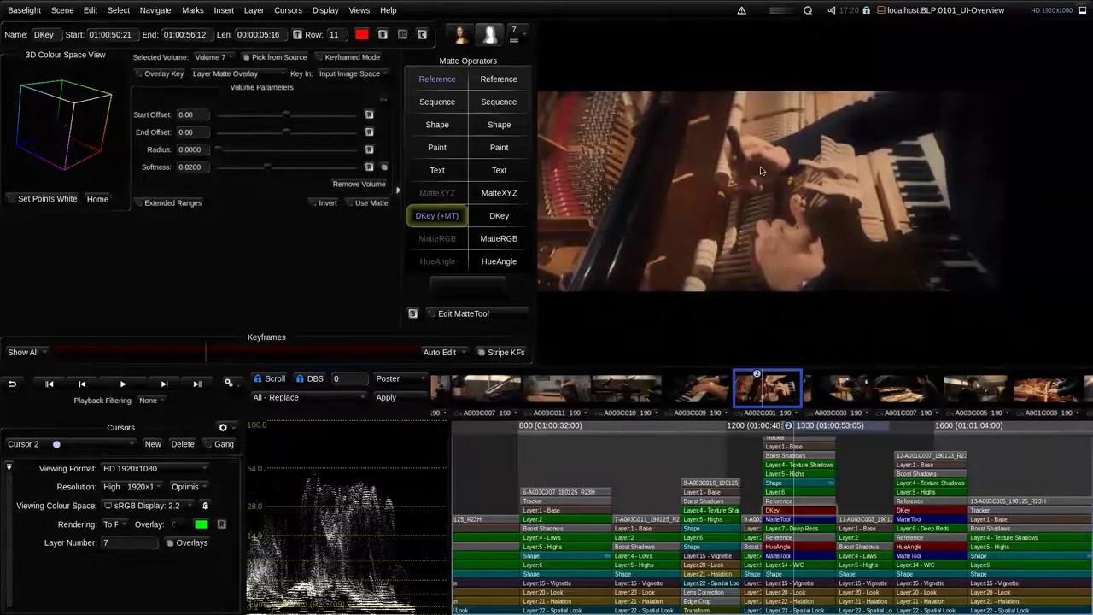
# Step: Reset the piano shot in the viewer to its Home Zoom framing
pyautogui.click(324, 10)
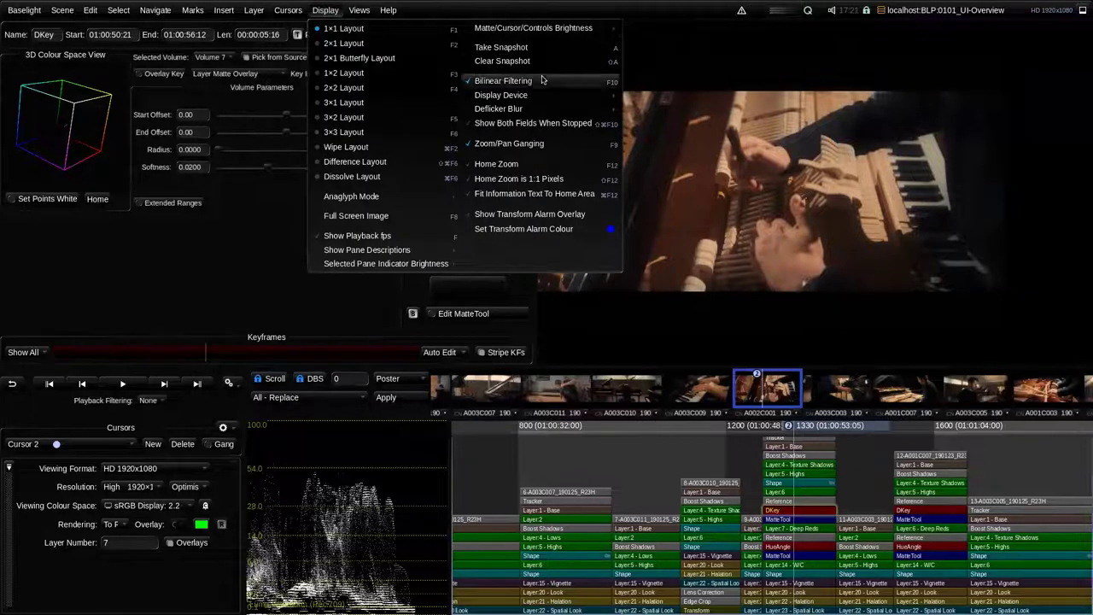
pyautogui.click(586, 166)
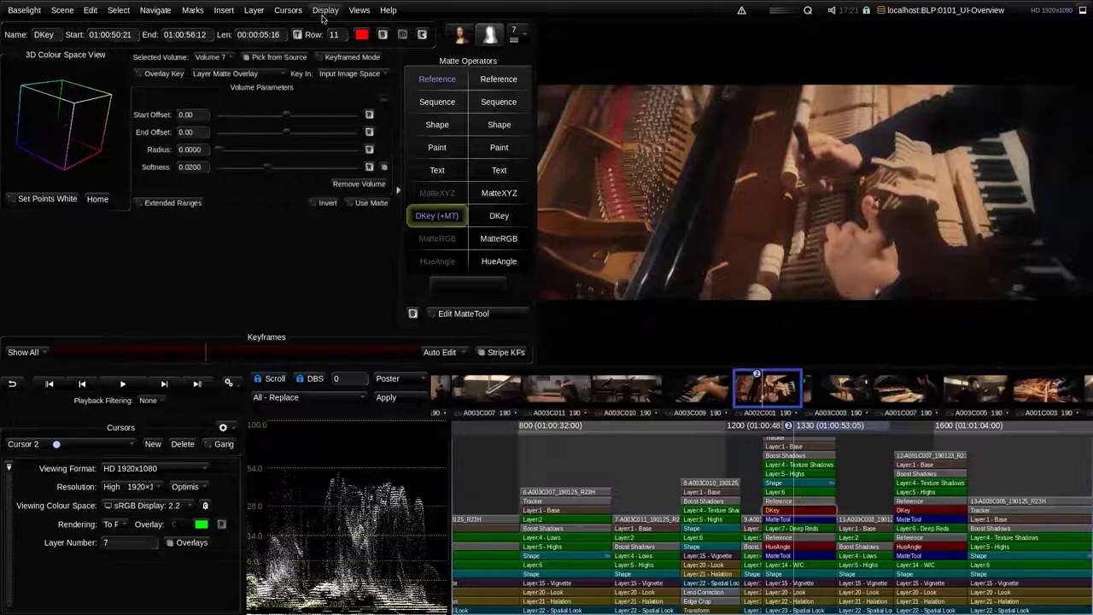
pyautogui.click(323, 11)
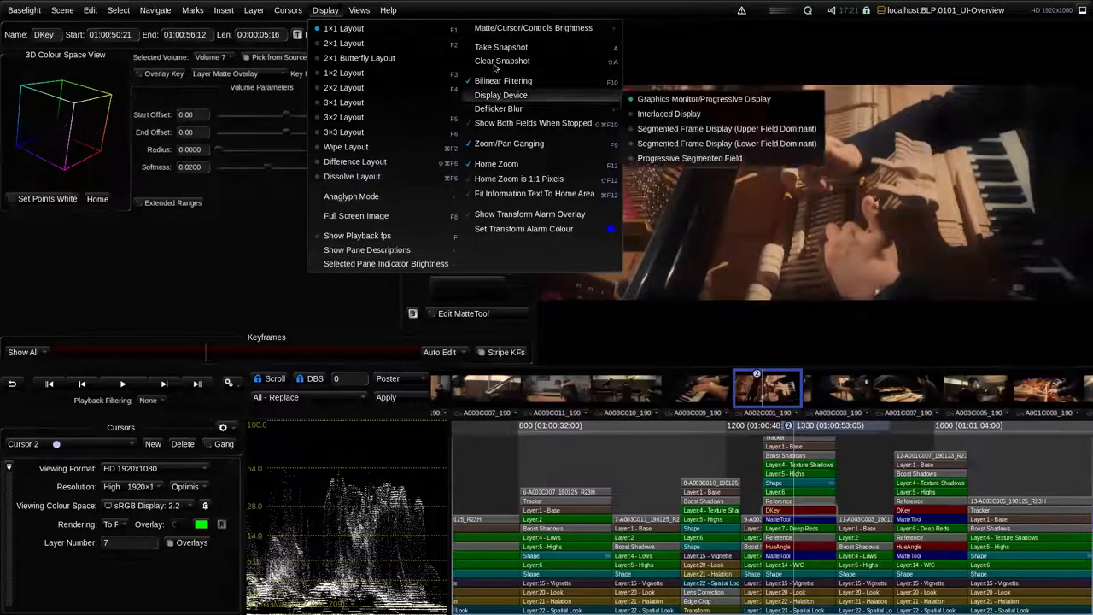
pyautogui.click(323, 11)
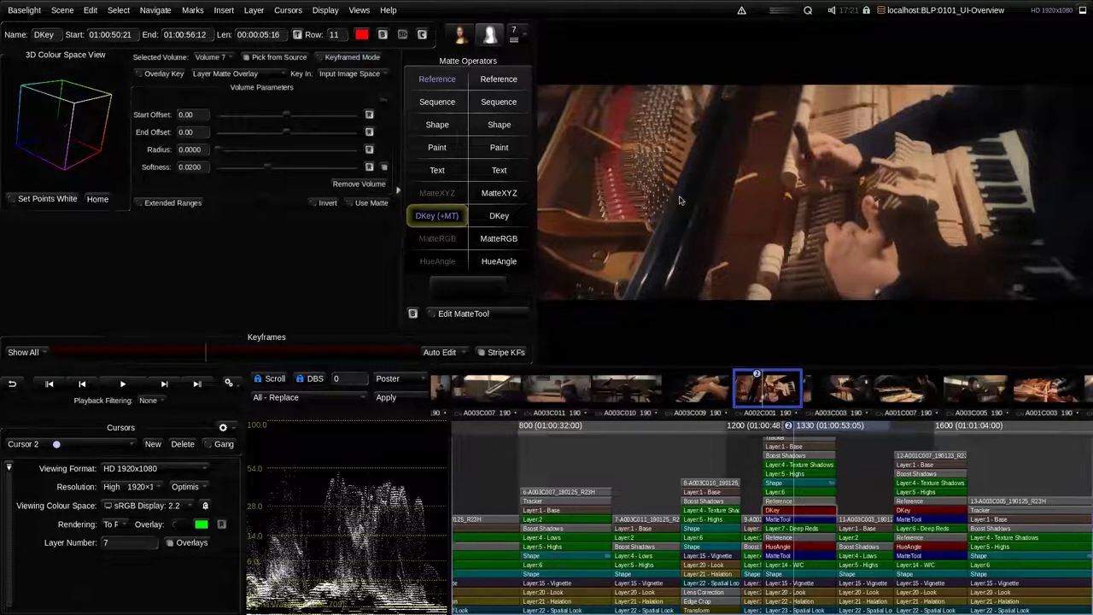
# Step: Toggle the transform alarm overlay on and off, then split the viewer into a 2×1 layout
pyautogui.click(329, 10)
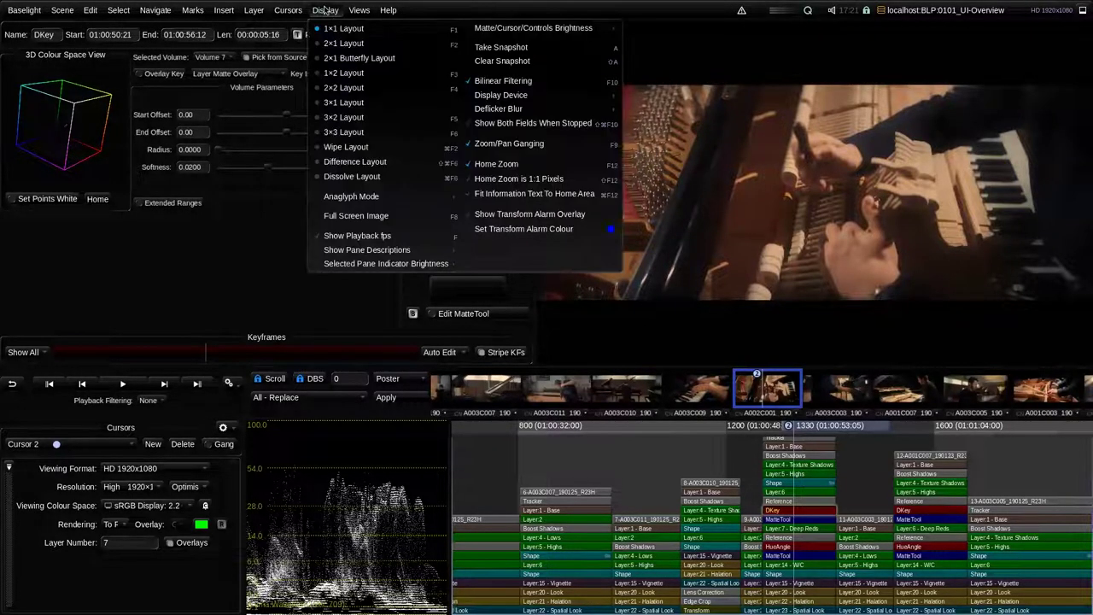
pyautogui.click(518, 218)
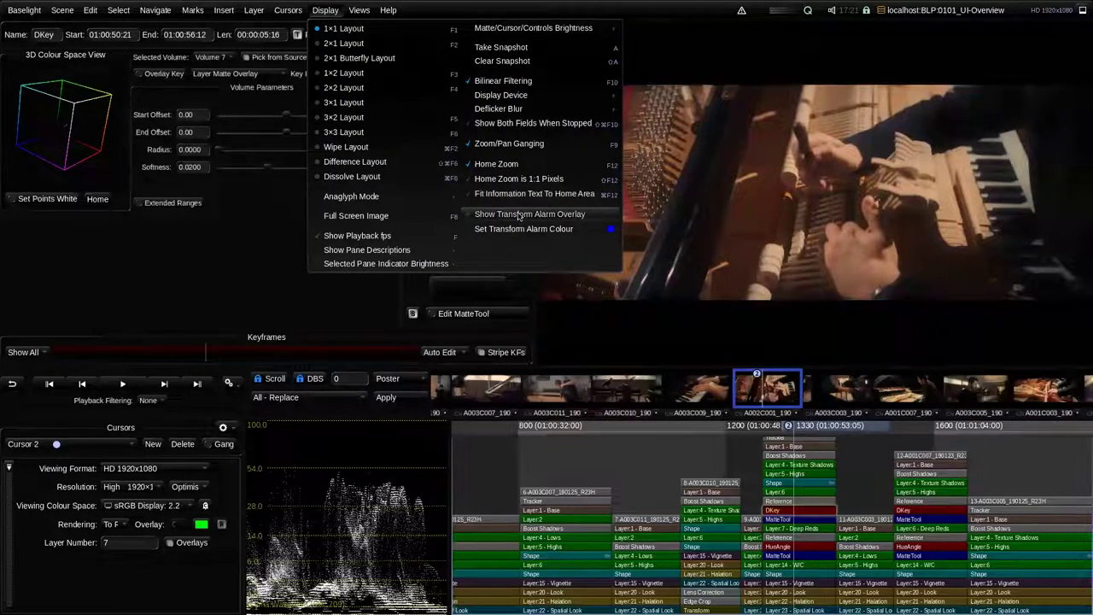
pyautogui.click(518, 217)
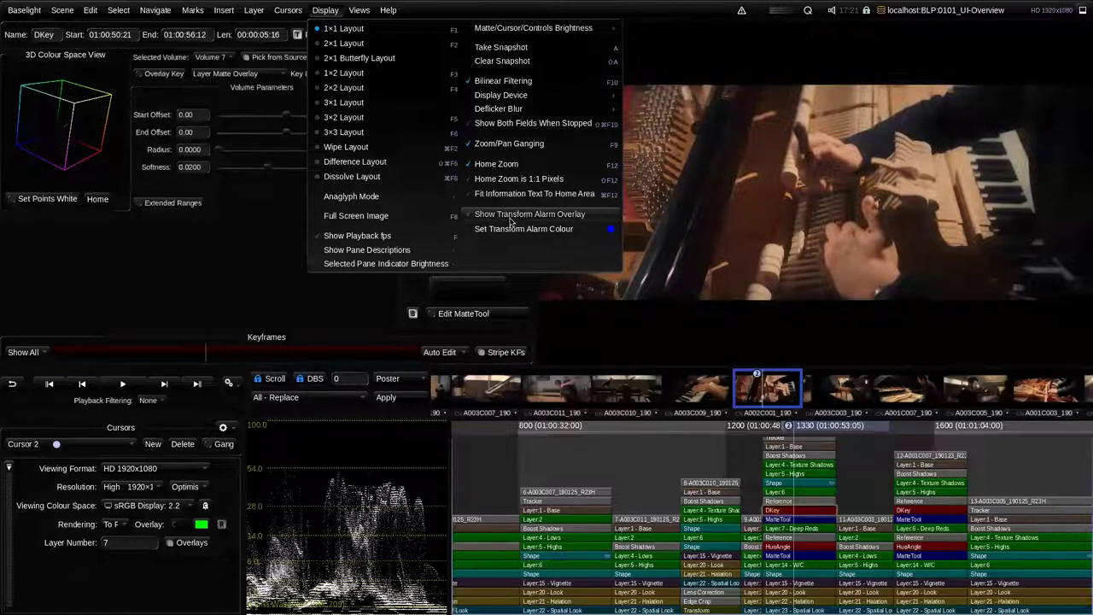
pyautogui.click(372, 45)
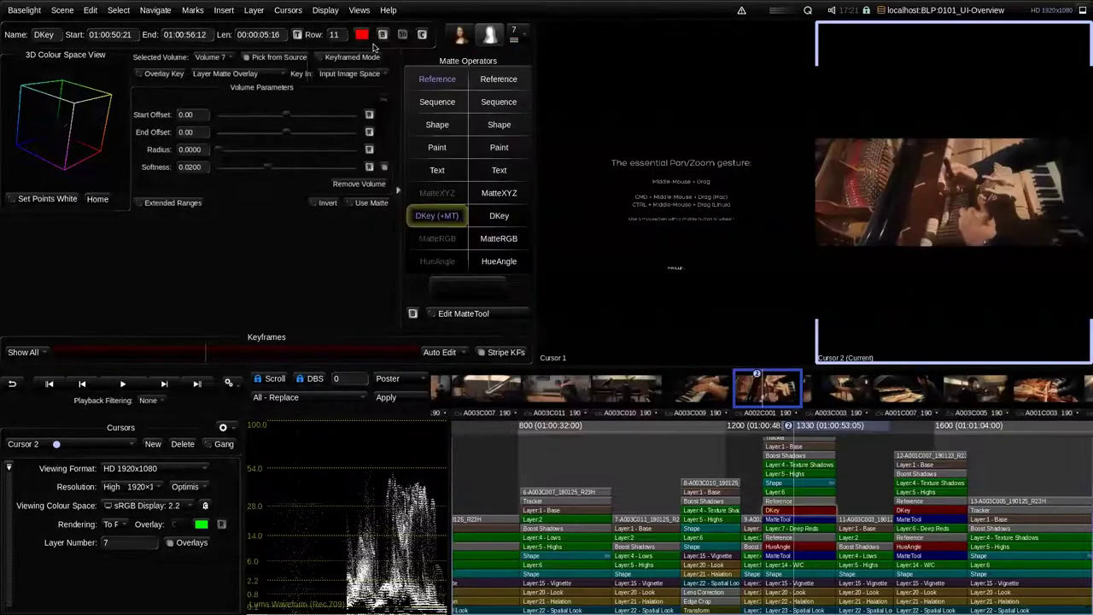
pyautogui.click(324, 10)
pyautogui.click(357, 24)
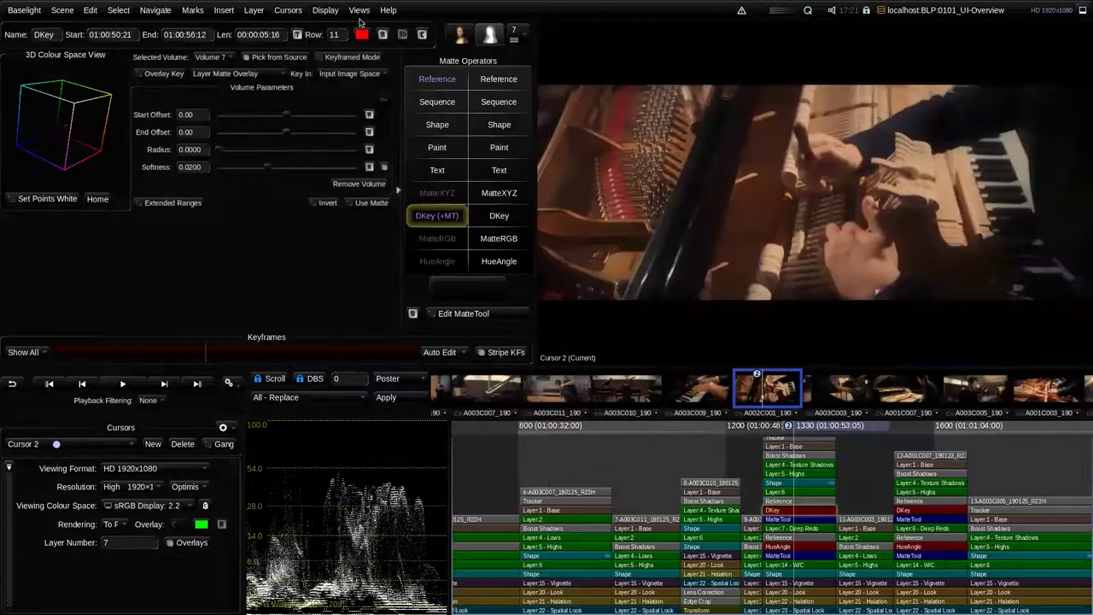
pyautogui.click(358, 10)
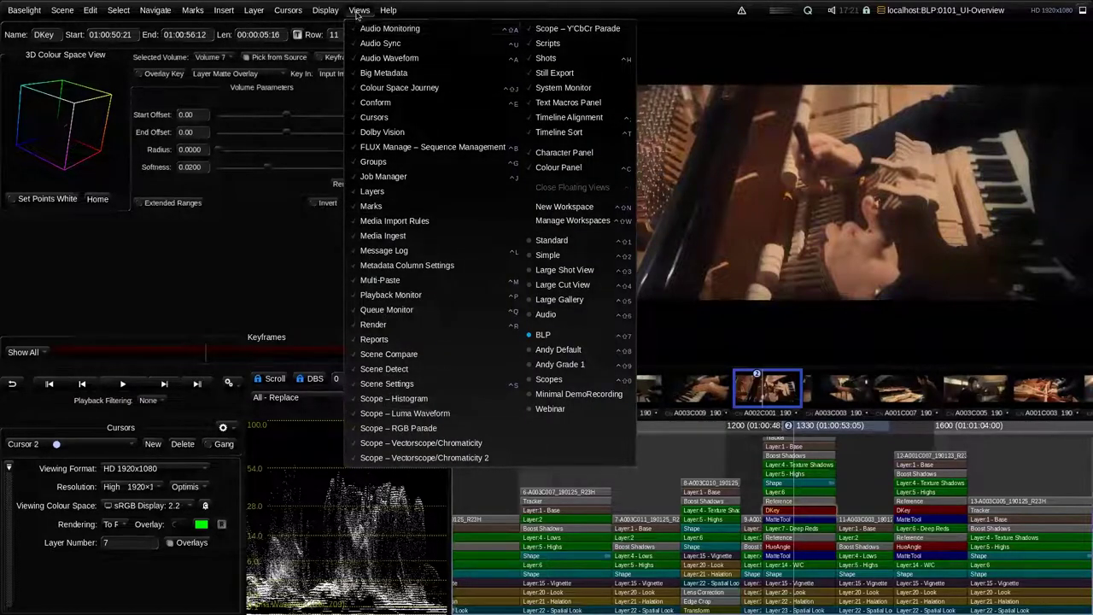
pyautogui.click(362, 10)
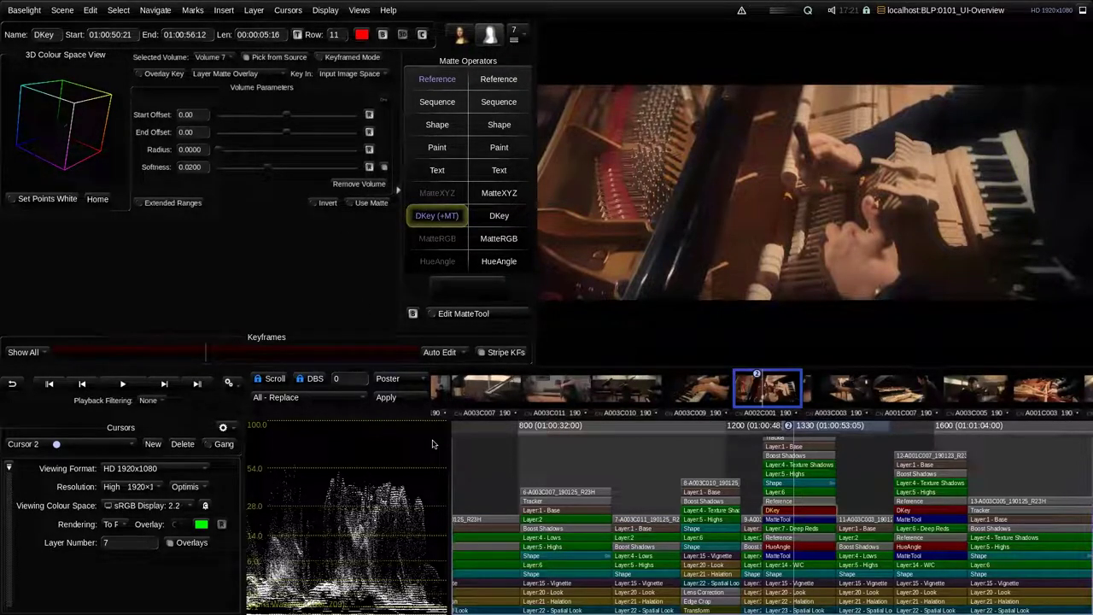
pyautogui.click(359, 11)
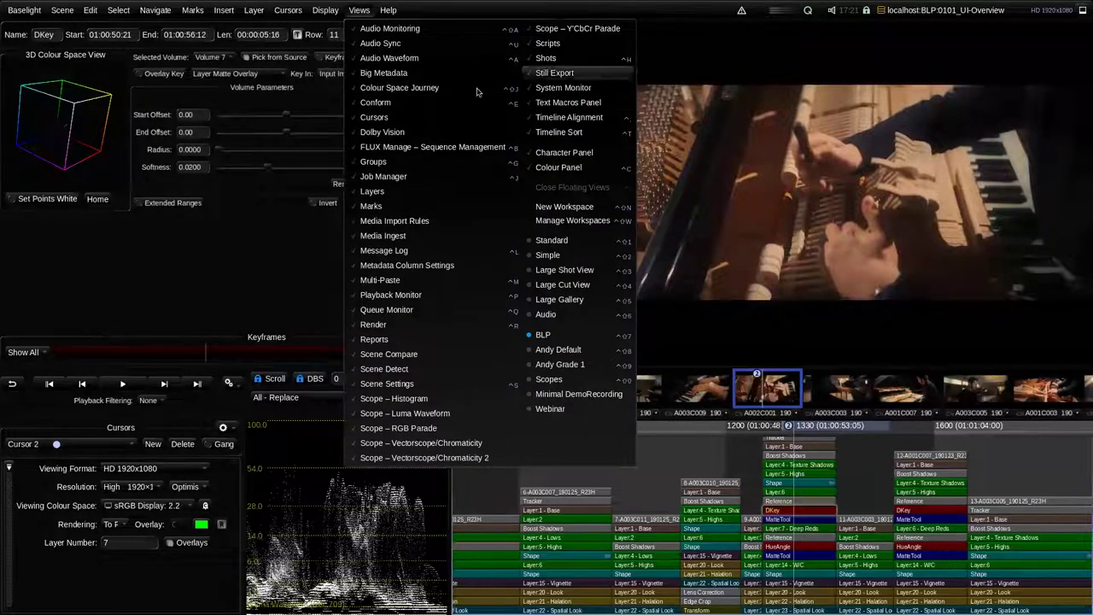
pyautogui.click(329, 13)
pyautogui.click(329, 13)
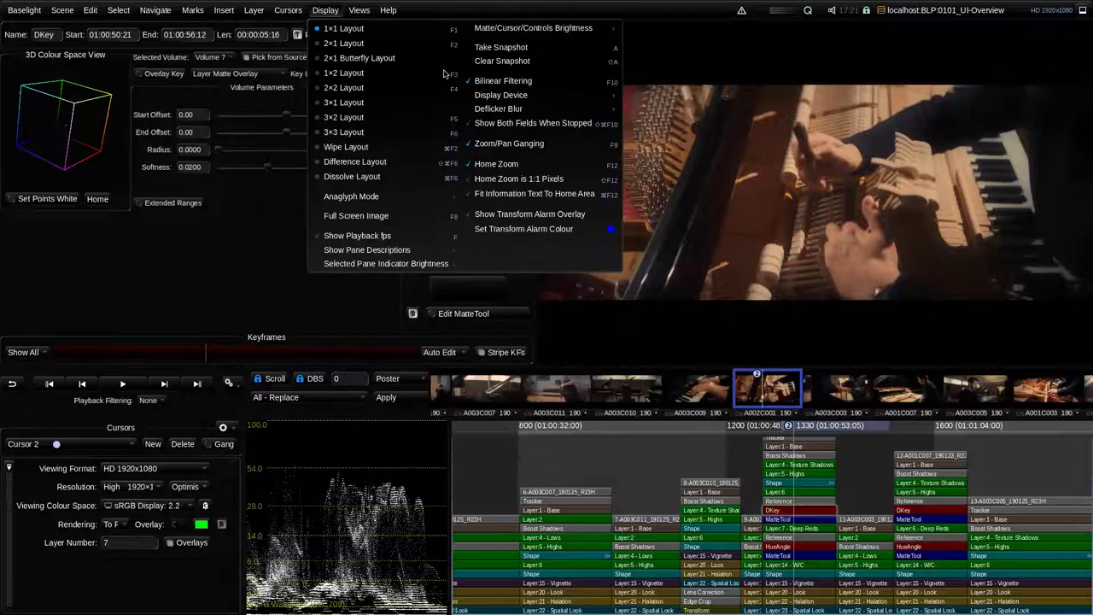
pyautogui.click(322, 11)
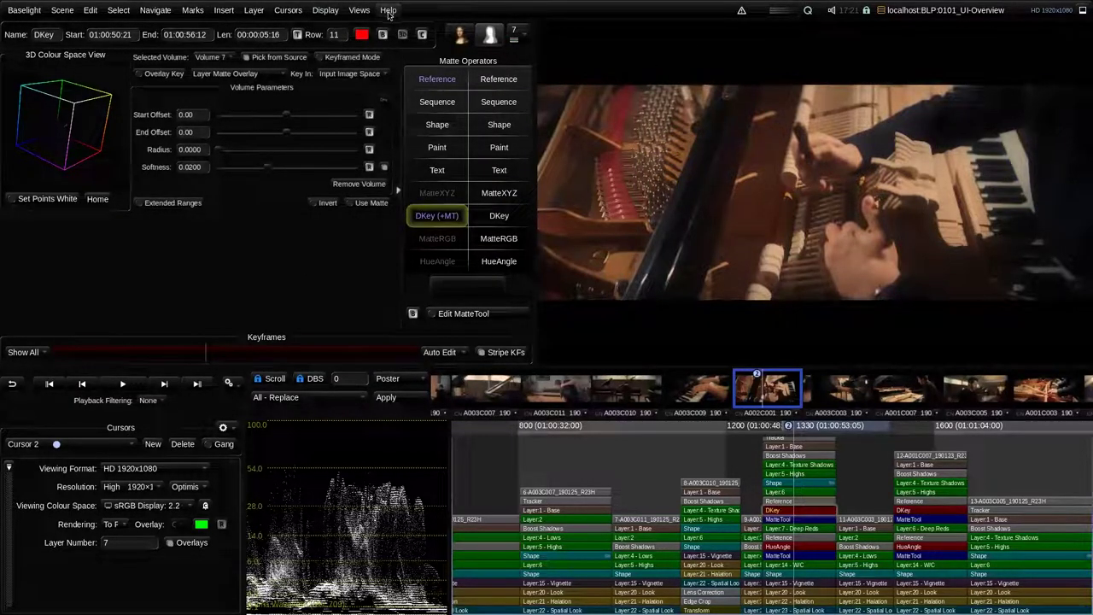
pyautogui.click(284, 10)
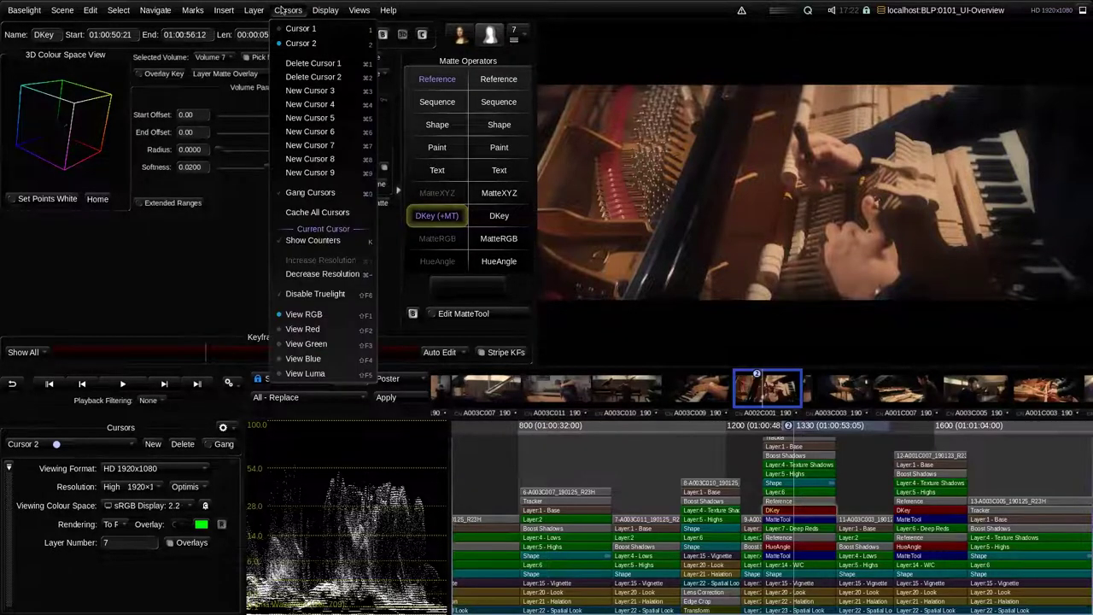
pyautogui.click(282, 10)
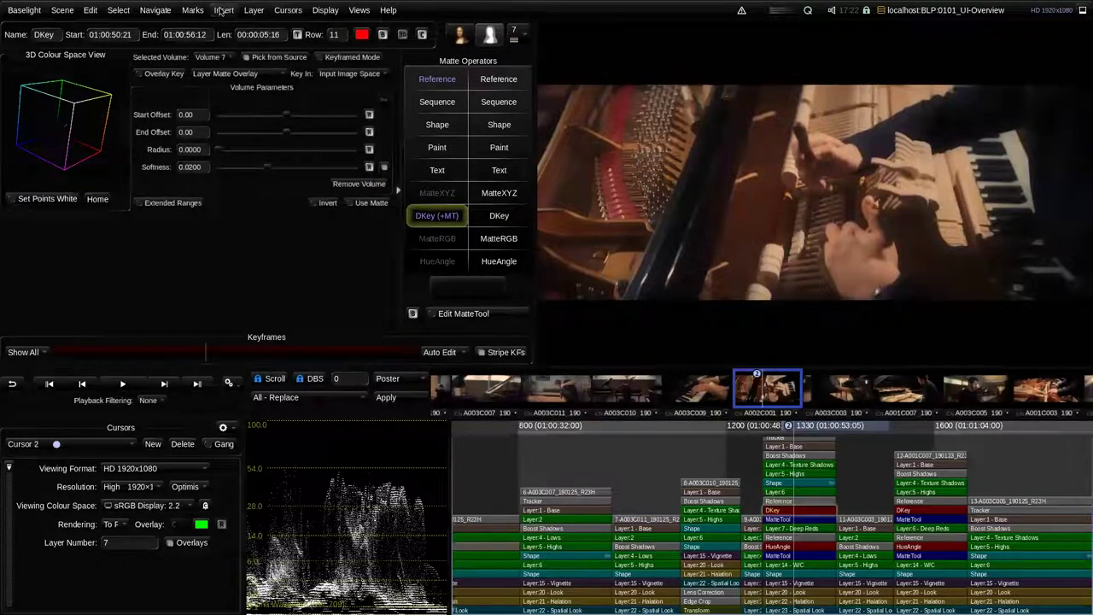
pyautogui.click(222, 10)
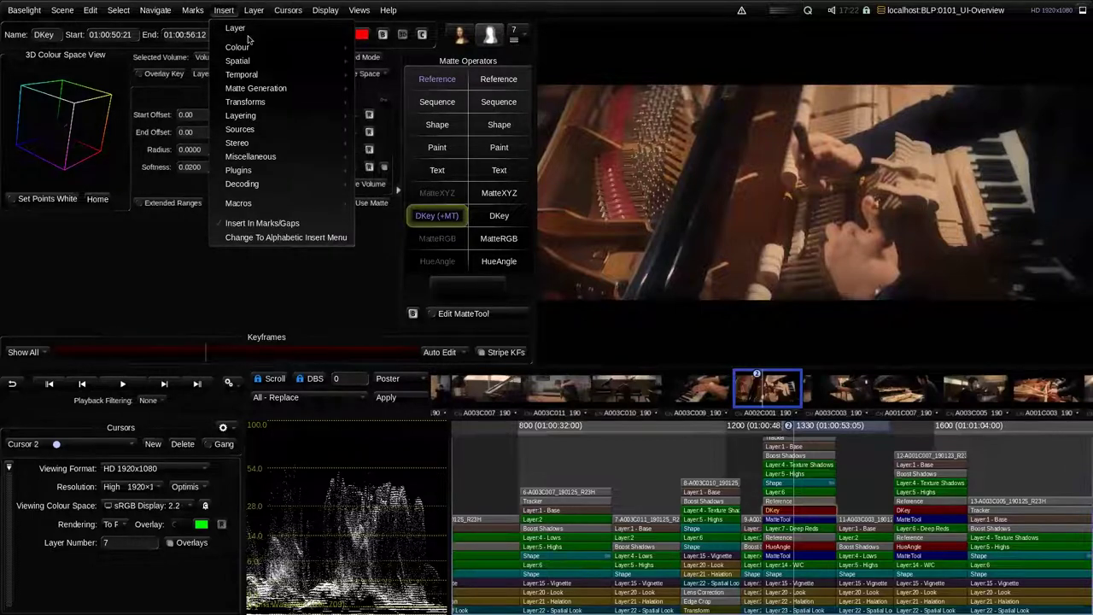
pyautogui.moveTo(267, 92)
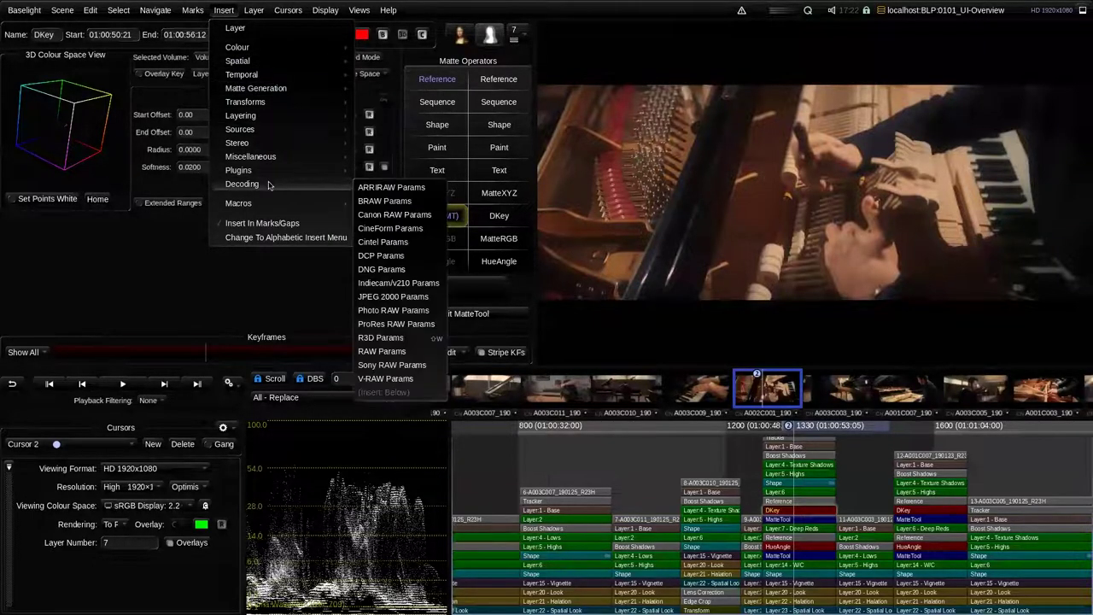
pyautogui.moveTo(255, 61)
pyautogui.click(224, 10)
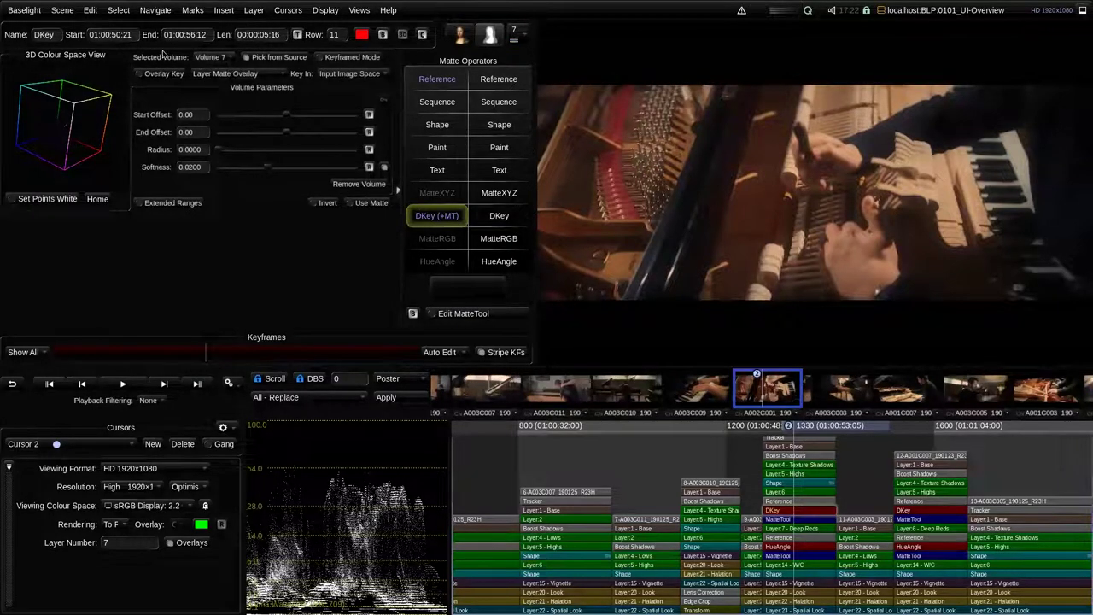
pyautogui.click(193, 10)
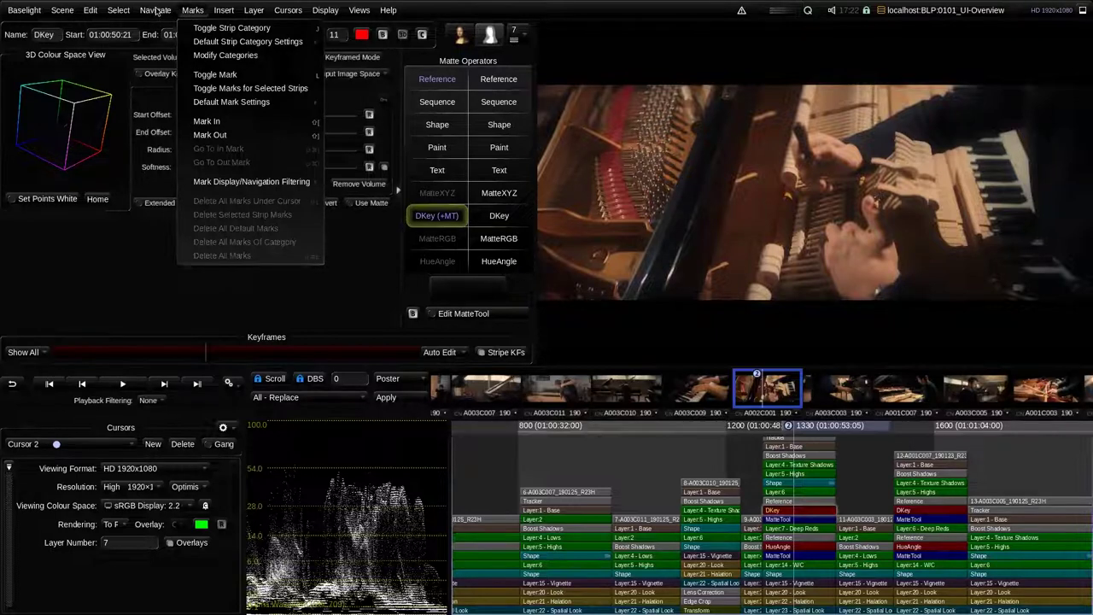
pyautogui.click(118, 10)
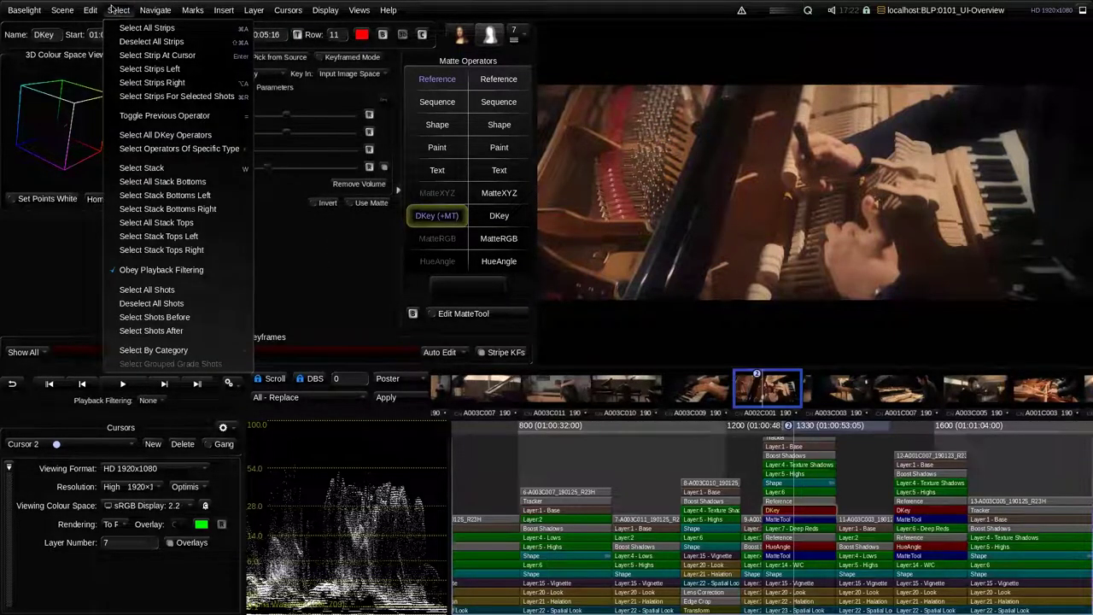
pyautogui.click(64, 11)
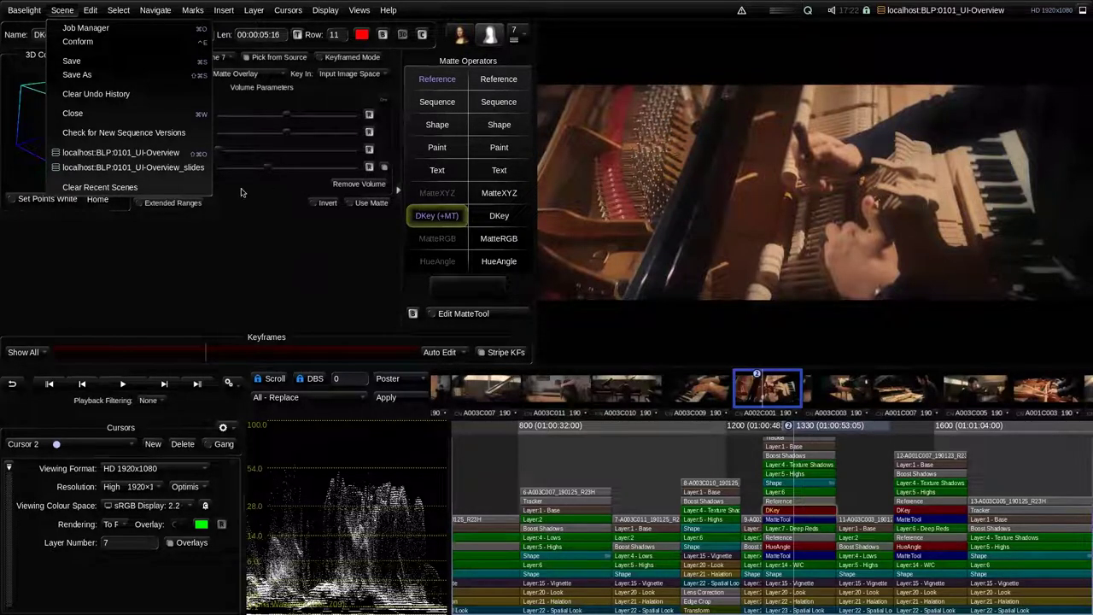
pyautogui.click(62, 10)
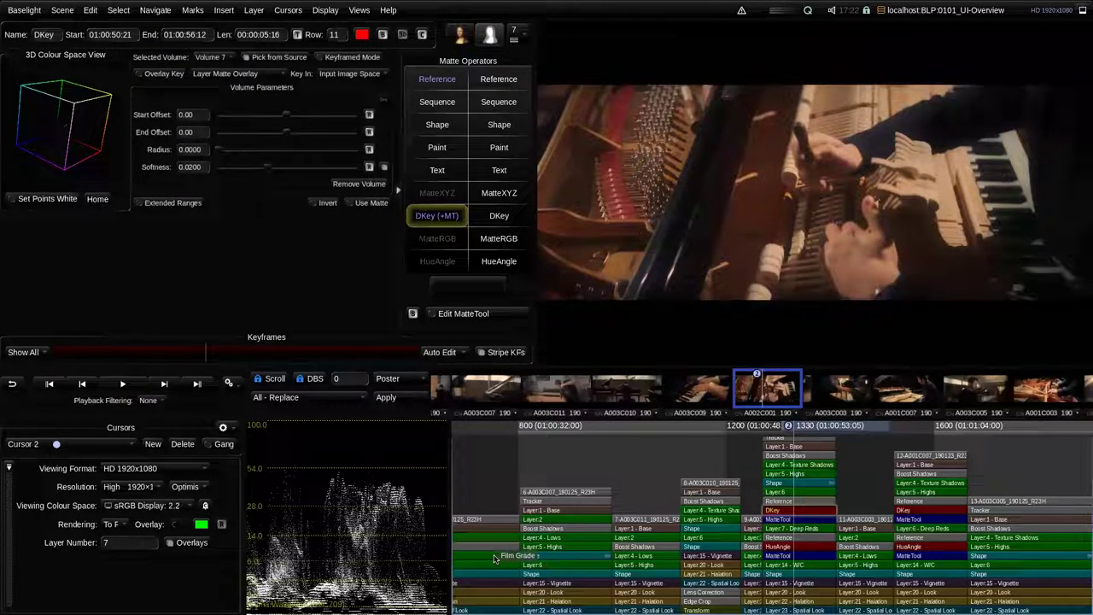
pyautogui.click(61, 11)
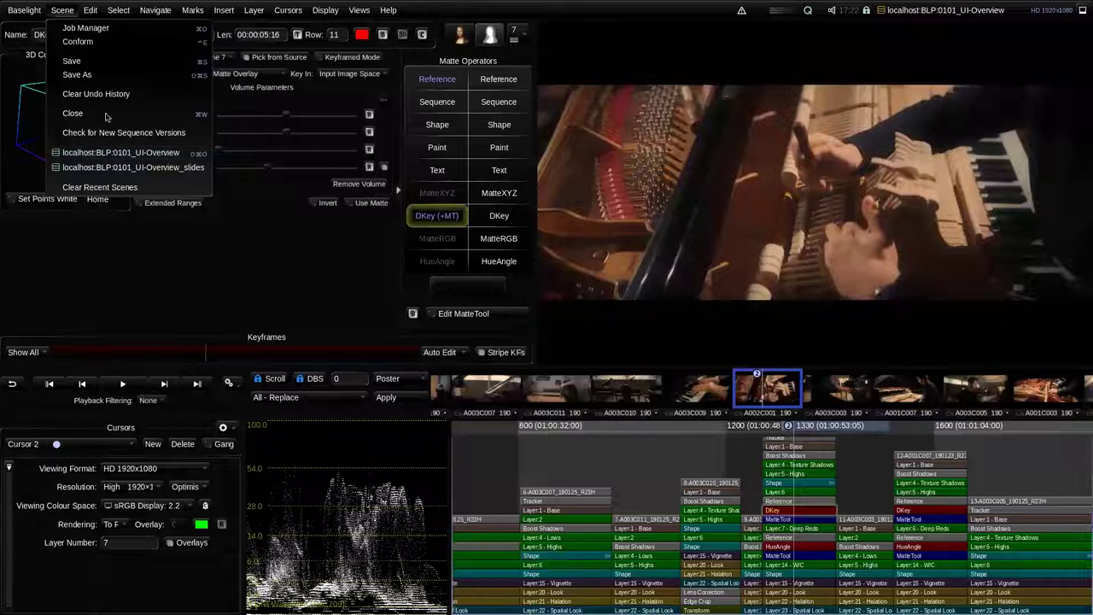
pyautogui.click(64, 11)
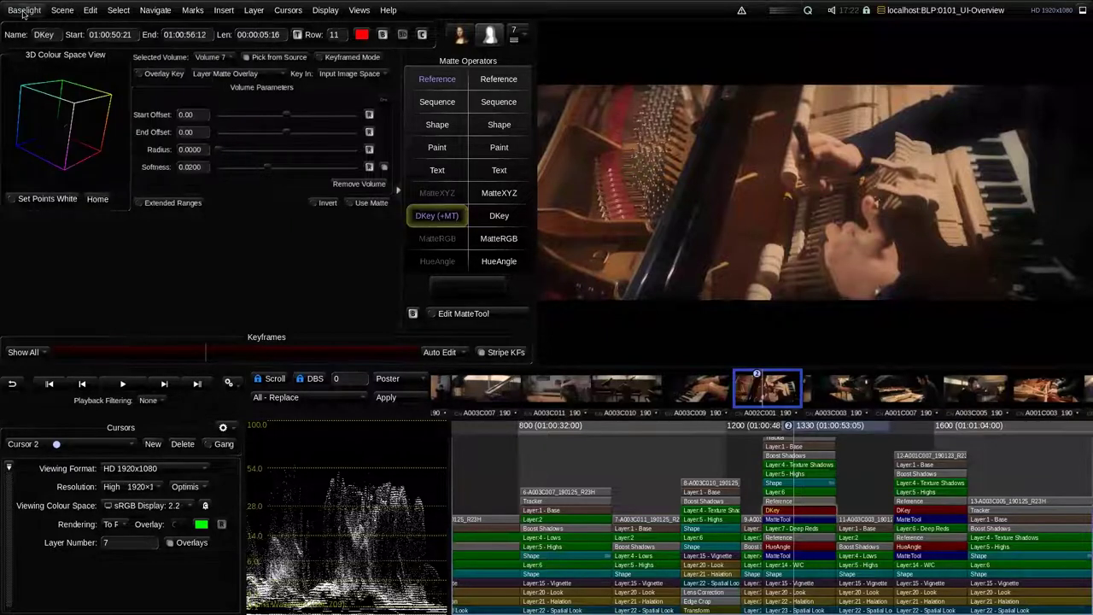
pyautogui.click(24, 10)
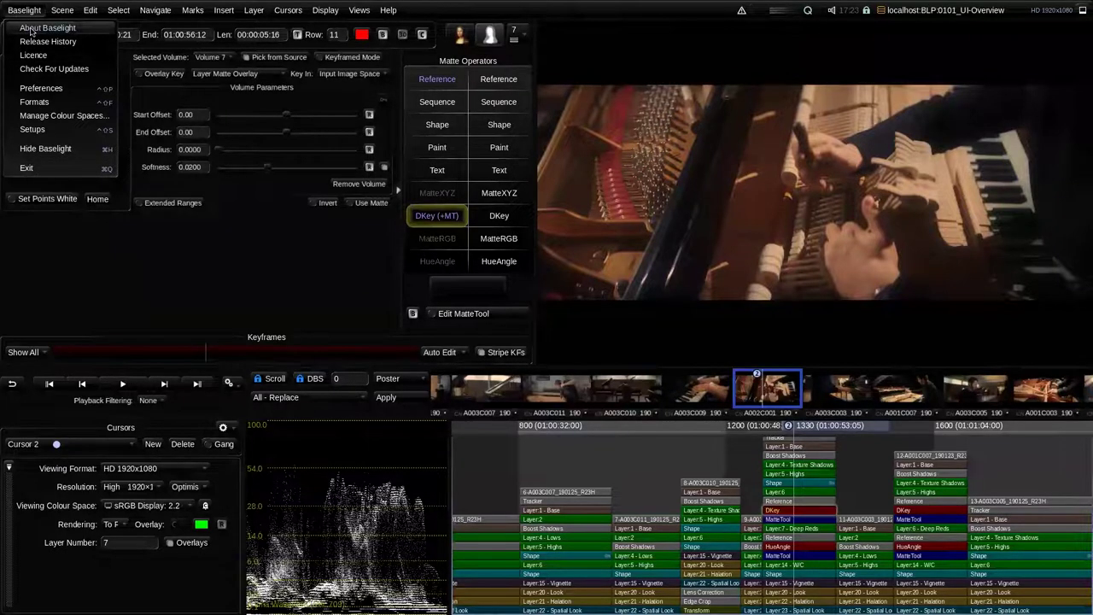
pyautogui.click(29, 28)
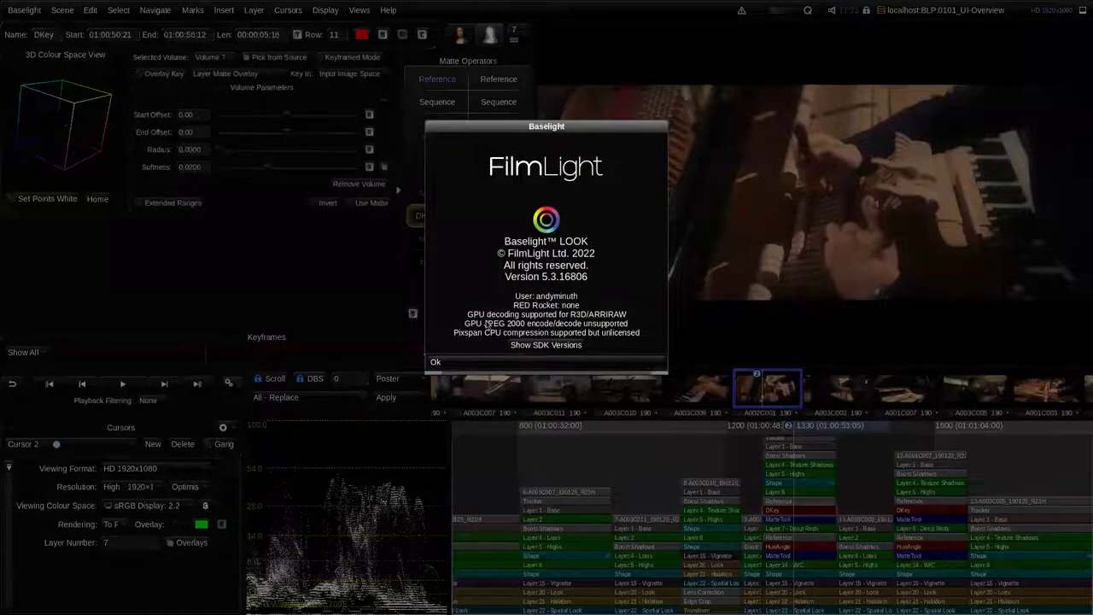
pyautogui.click(503, 367)
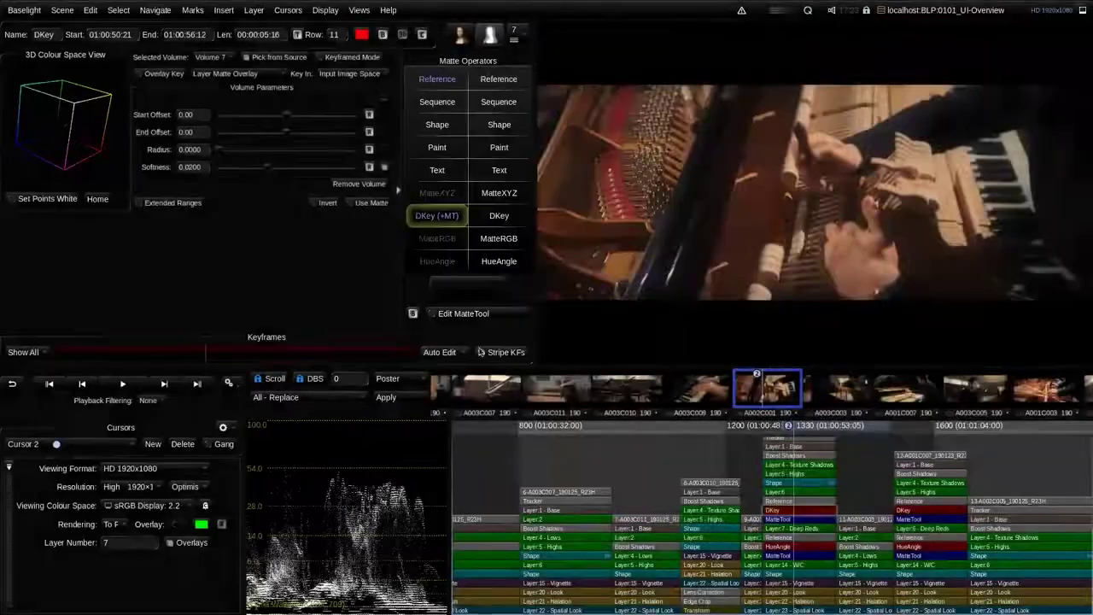
pyautogui.click(24, 10)
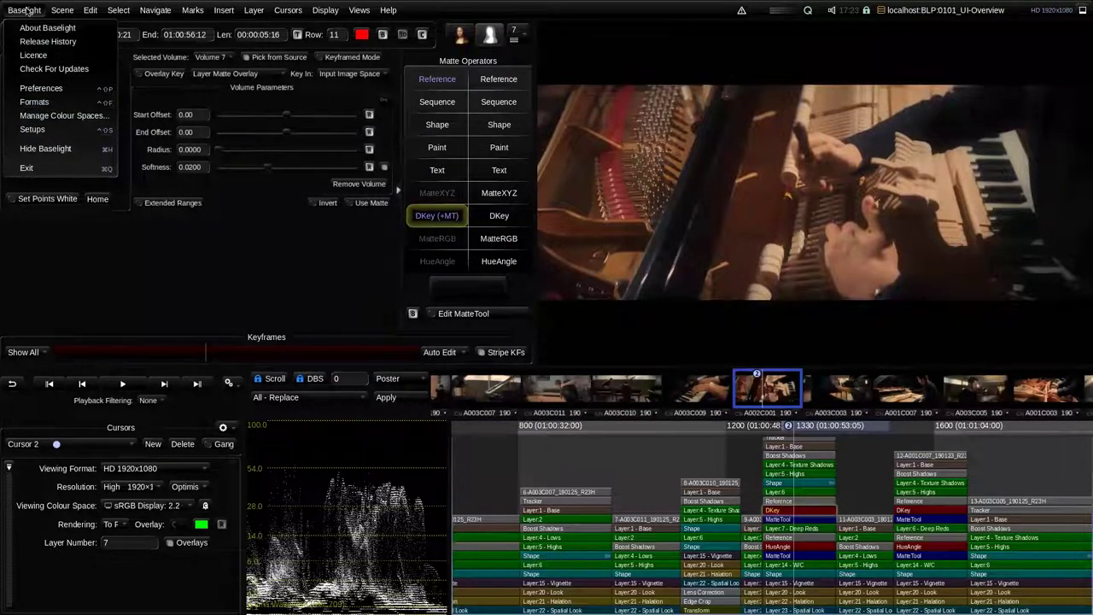
pyautogui.click(24, 11)
# Step: Select the DFuse strip on layer 23 to show its effect controls
pyautogui.scroll(-2, 843, 496)
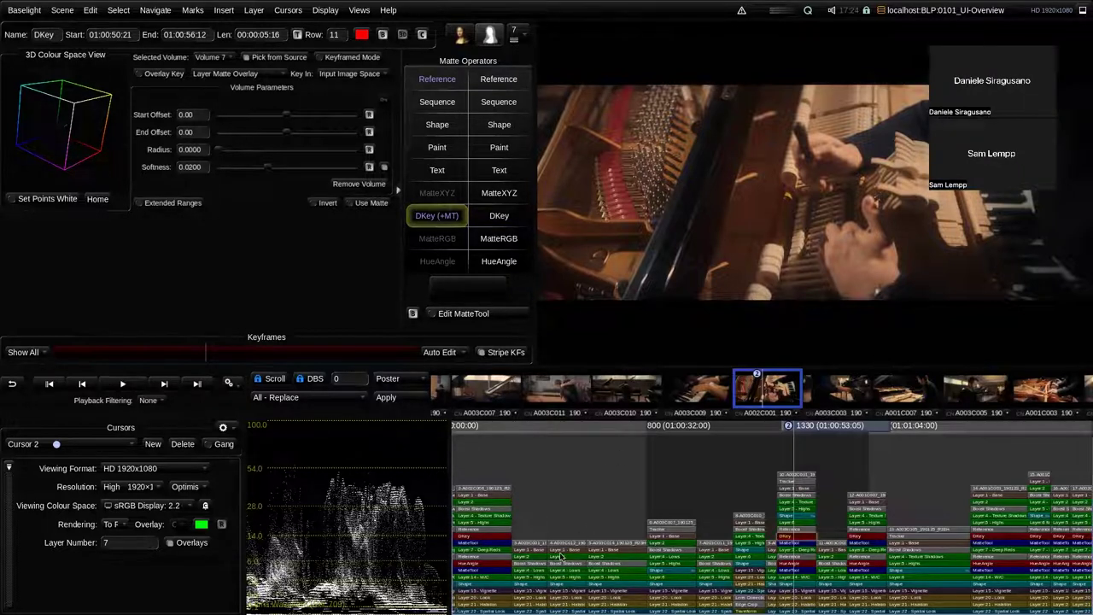
pyautogui.click(538, 497)
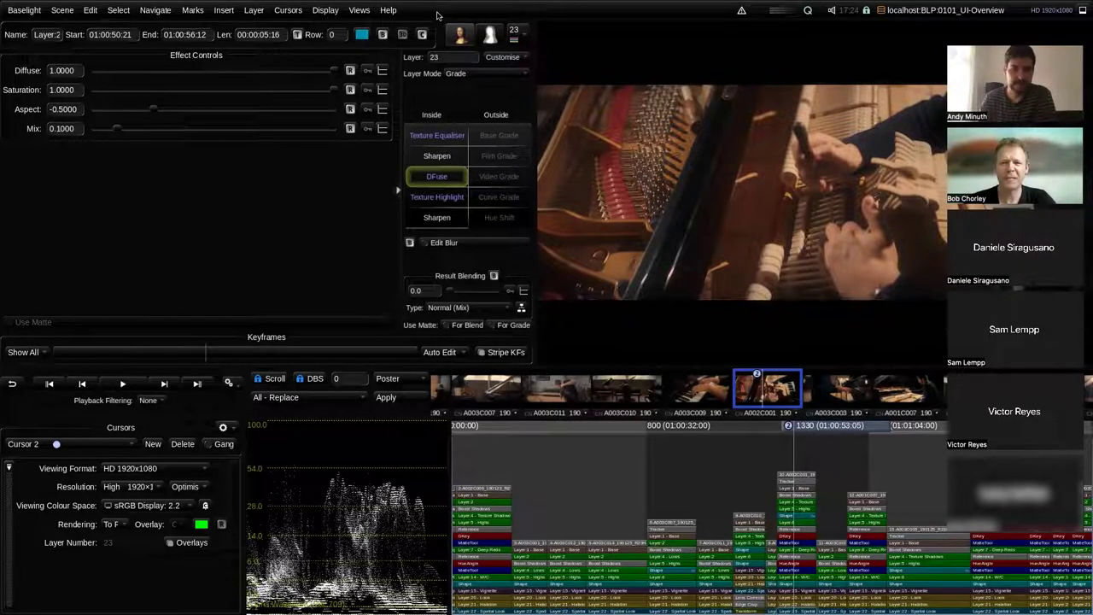
pyautogui.click(359, 10)
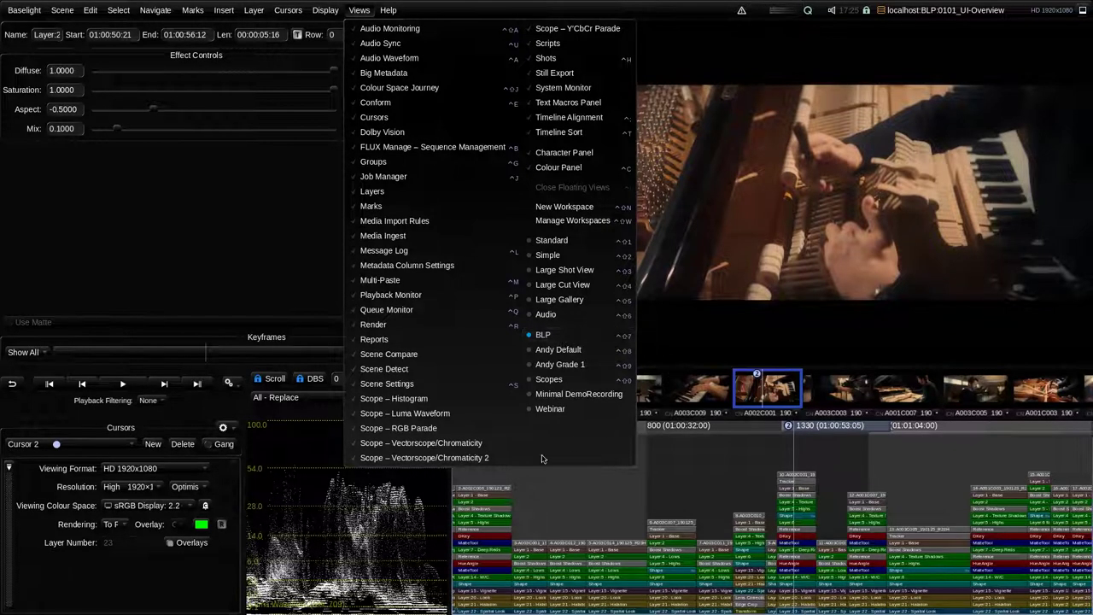
# Step: Close the views list and hide the play controls row
pyautogui.click(556, 498)
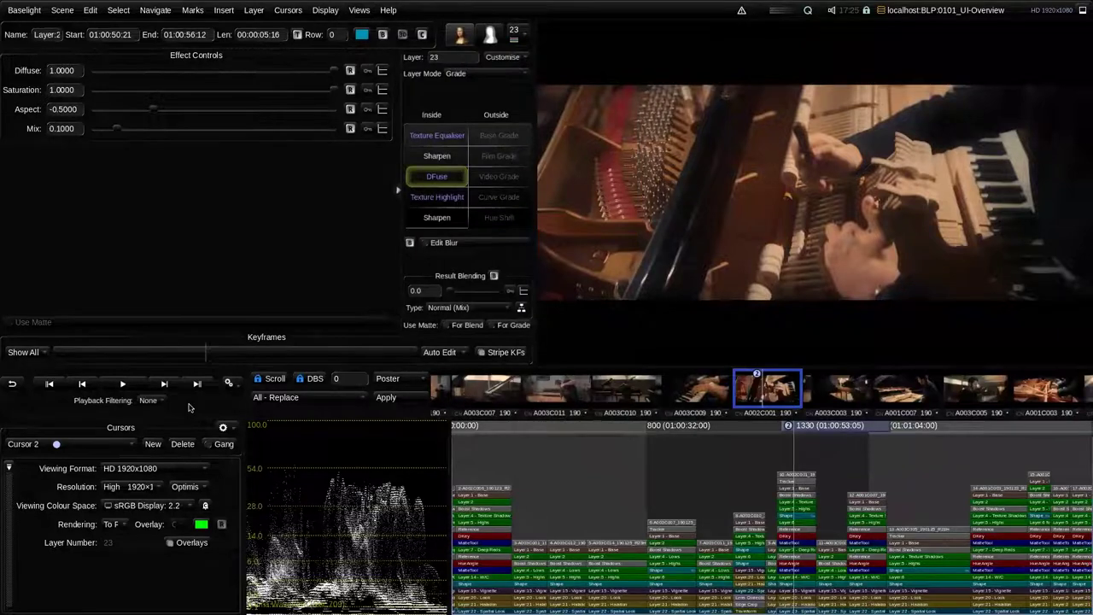
pyautogui.rightClick(184, 401)
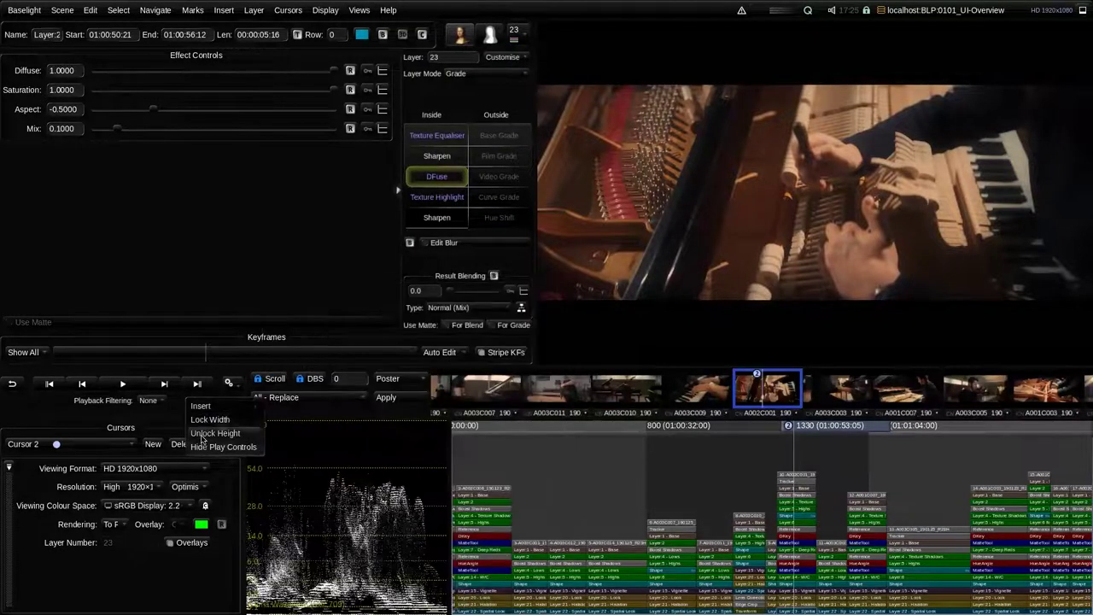
pyautogui.click(202, 448)
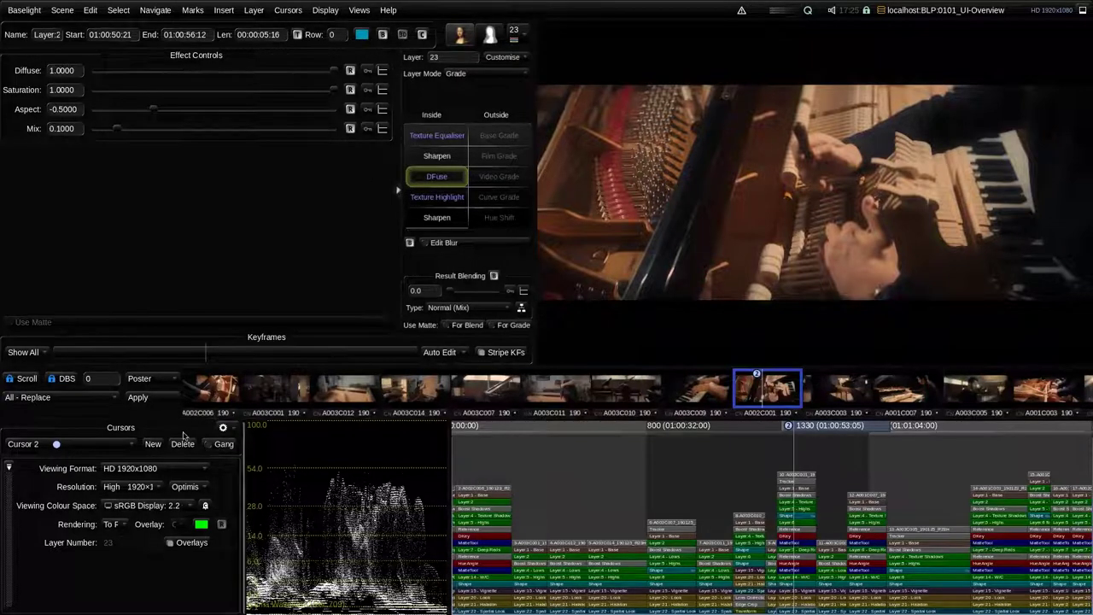
# Step: Insert a Big Metadata view in the cursors area and remove its FileClip field
pyautogui.rightClick(28, 389)
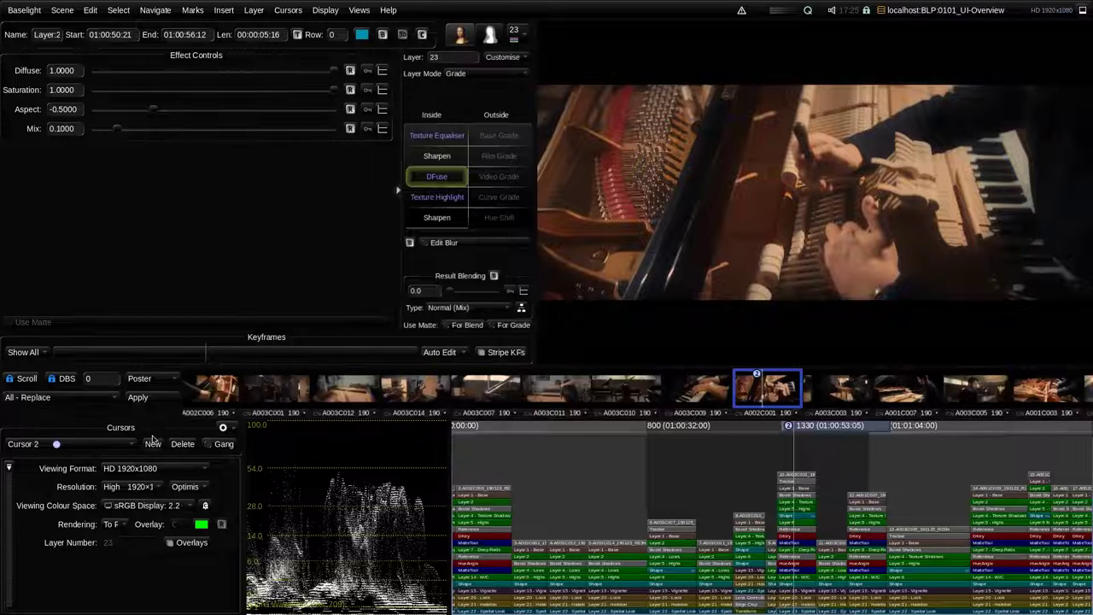
pyautogui.rightClick(141, 443)
pyautogui.moveTo(159, 451)
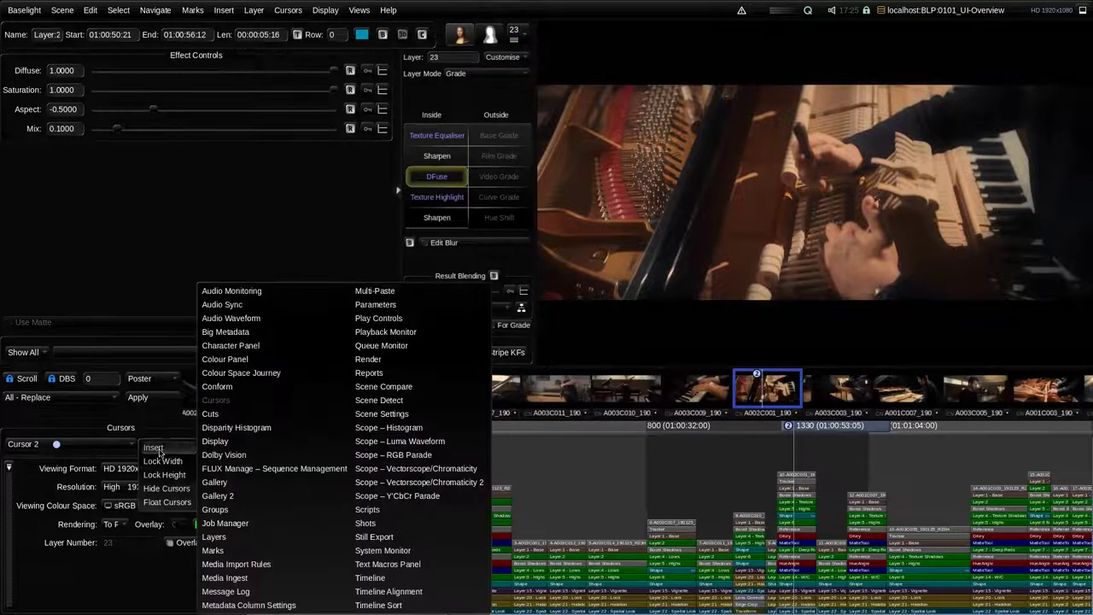
pyautogui.click(267, 333)
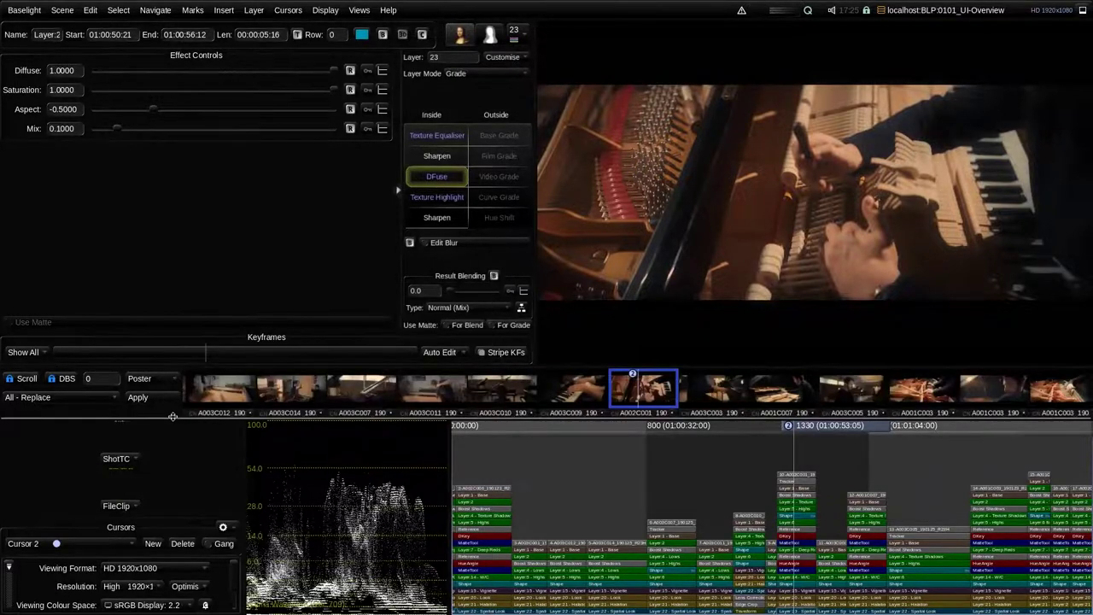
pyautogui.moveTo(174, 420); pyautogui.dragTo(189, 269)
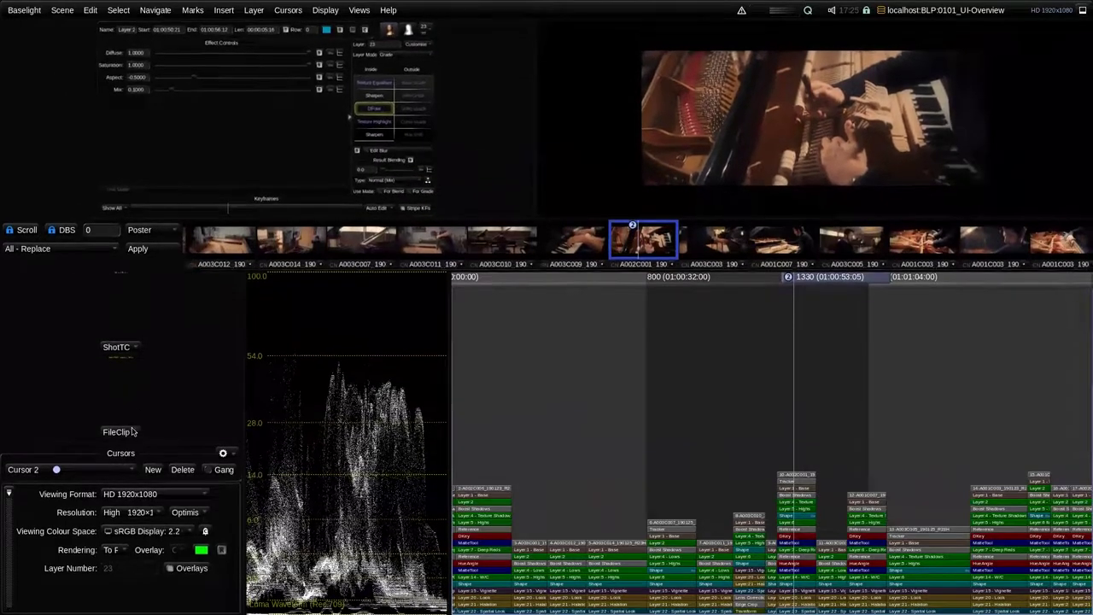
pyautogui.click(132, 433)
pyautogui.click(118, 475)
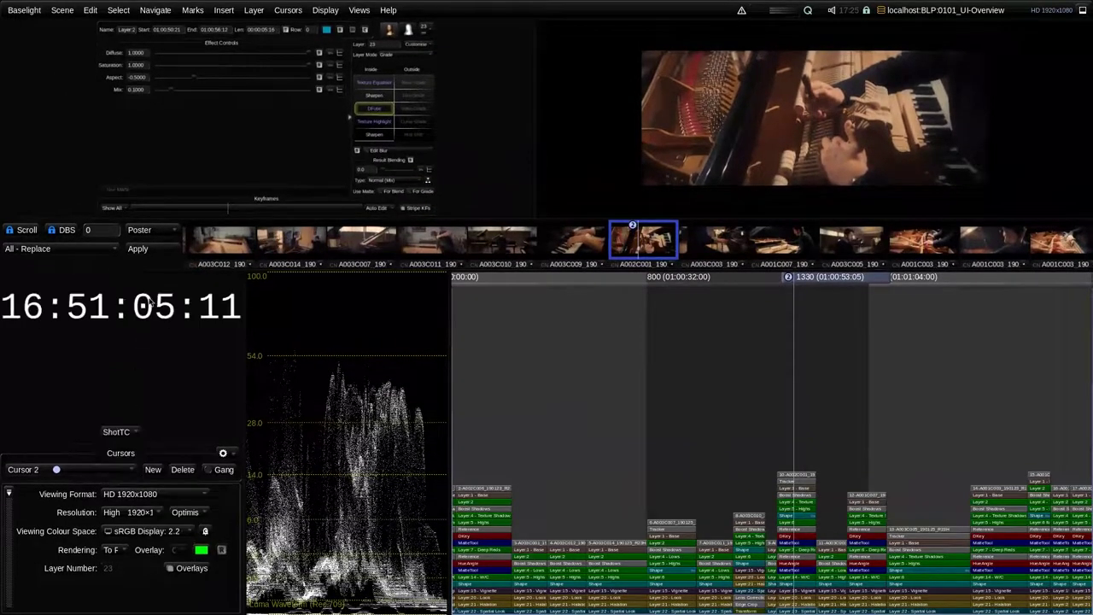
pyautogui.moveTo(131, 441); pyautogui.dragTo(137, 339)
# Step: Set the big timecode field to Record Timecode, showing 01:00:53:05
pyautogui.click(117, 328)
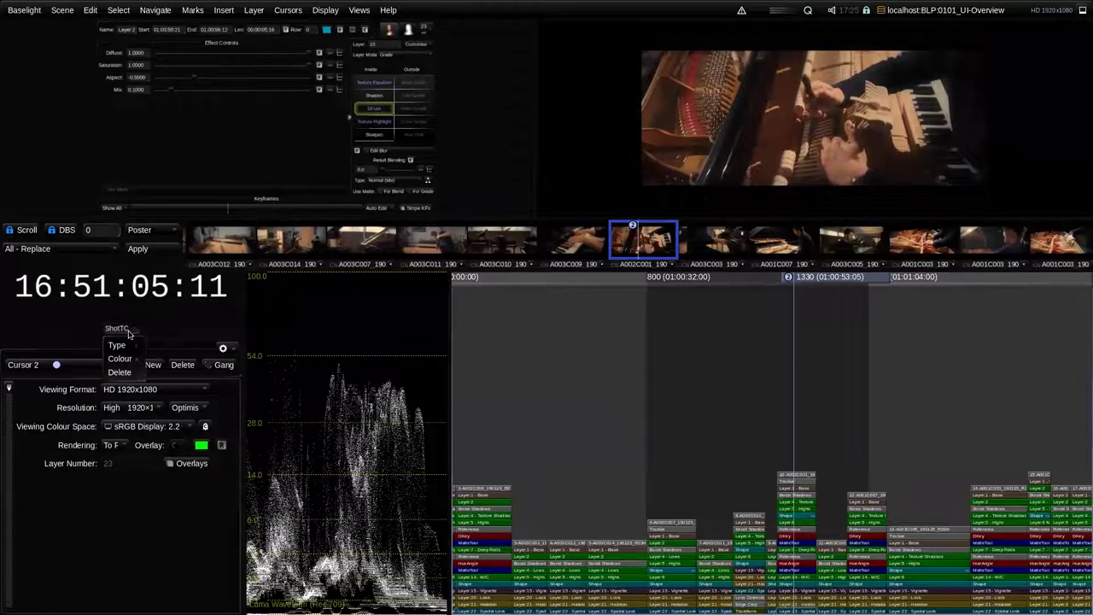
pyautogui.moveTo(133, 346)
pyautogui.click(185, 378)
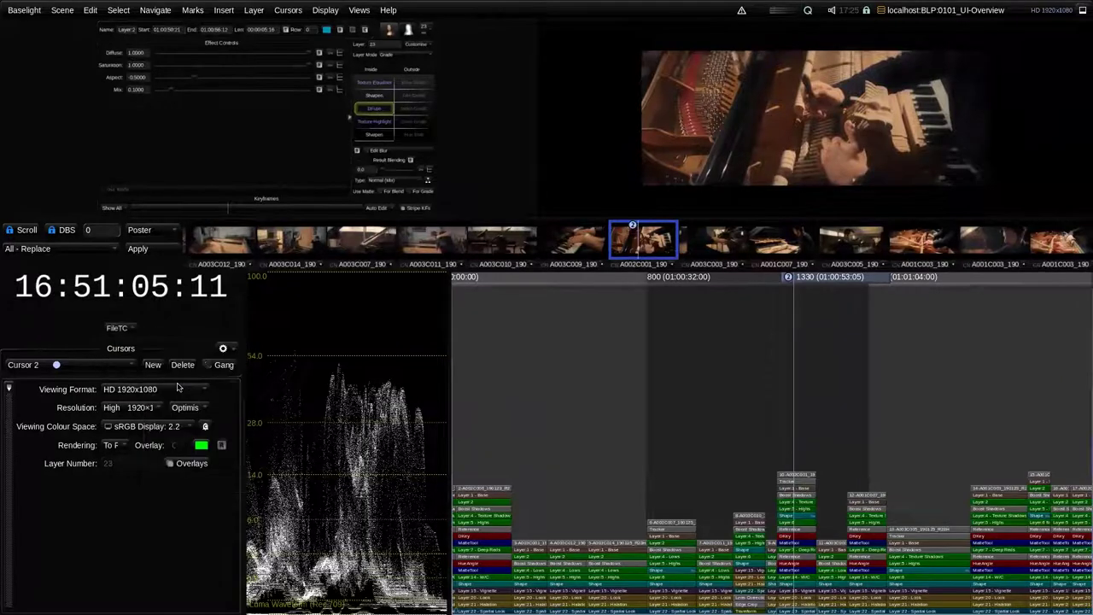
pyautogui.click(117, 328)
pyautogui.moveTo(129, 346)
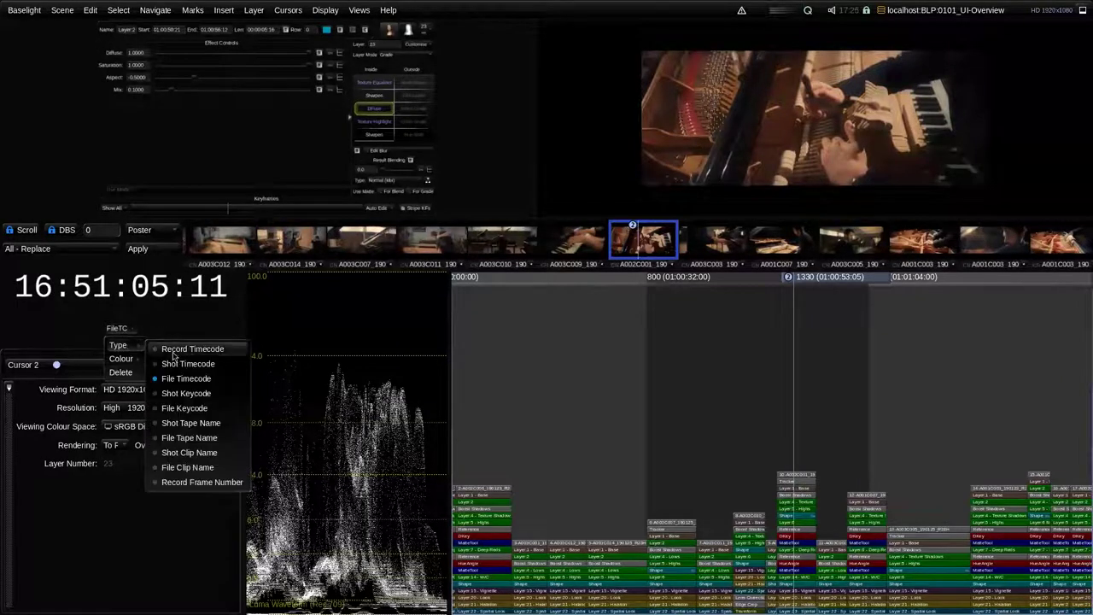
pyautogui.click(171, 352)
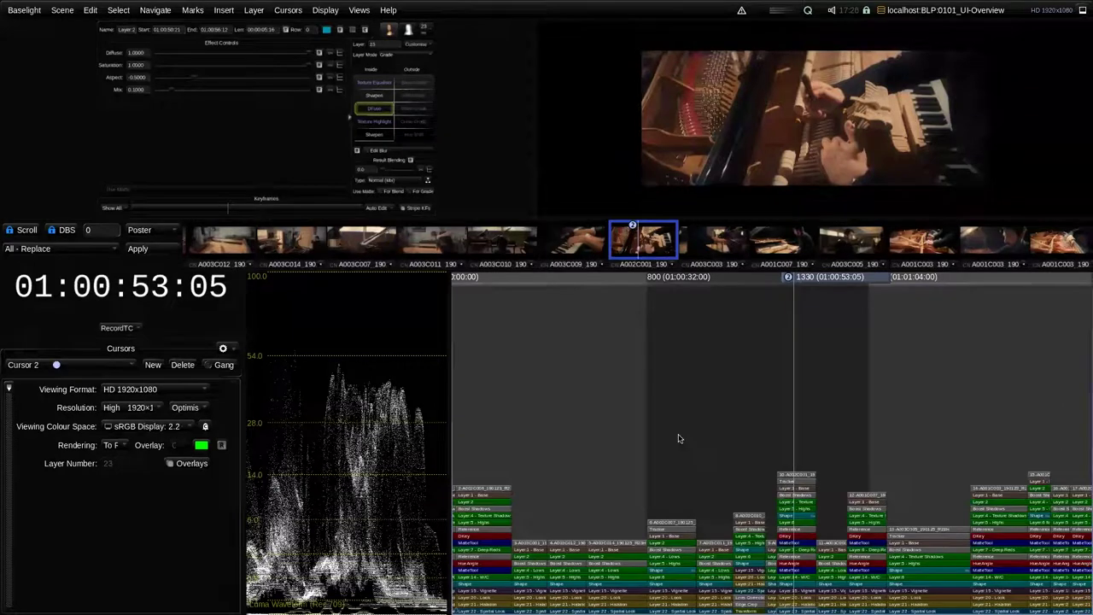
pyautogui.click(359, 10)
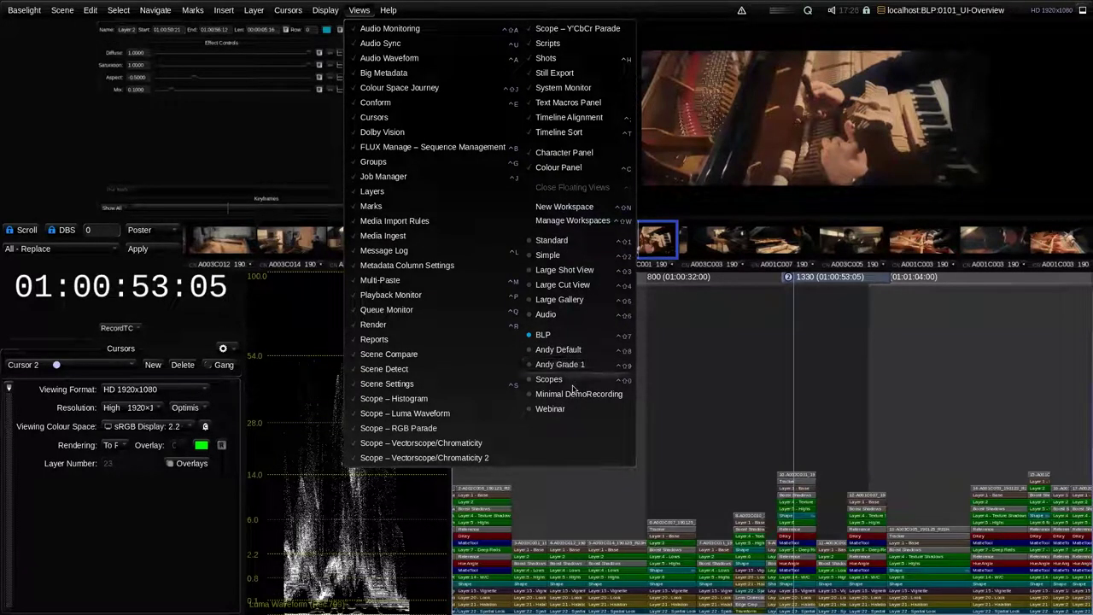
# Step: Create a new workspace named 'Andy Metadata' in Manage Workspaces, then enlarge the dialog to list all workspaces
pyautogui.click(571, 222)
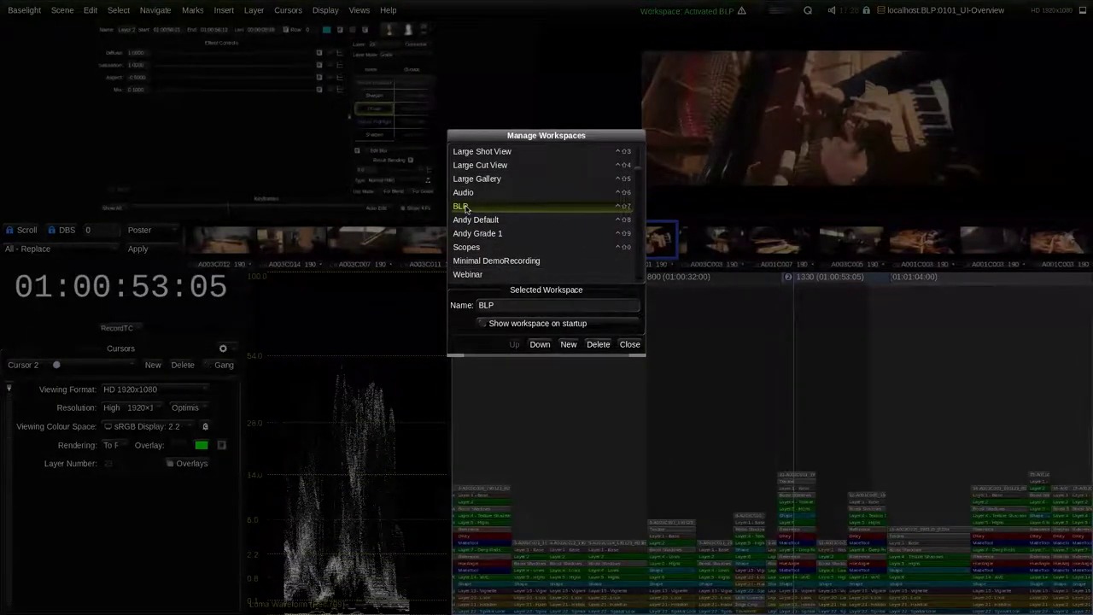
pyautogui.click(568, 345)
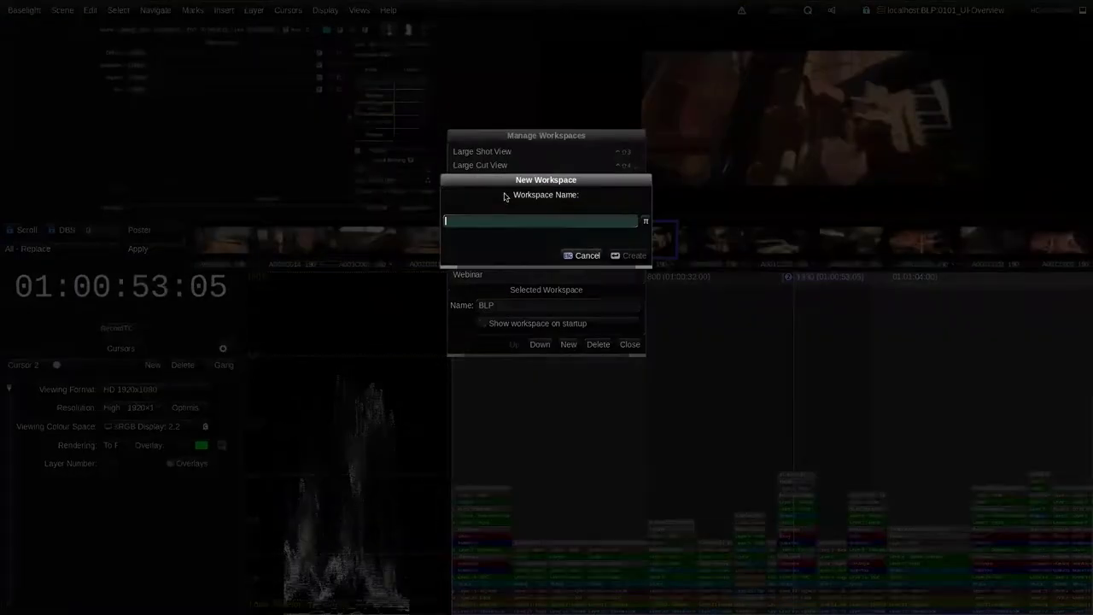
pyautogui.write('Andy Metadata')
pyautogui.press('Return')
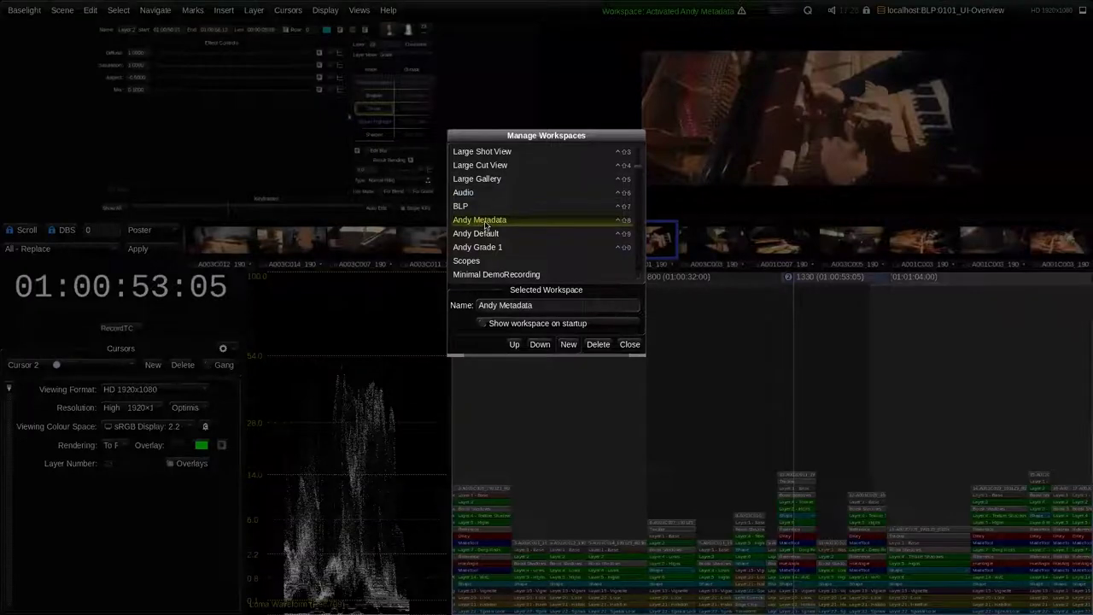
pyautogui.moveTo(639, 214); pyautogui.dragTo(636, 184)
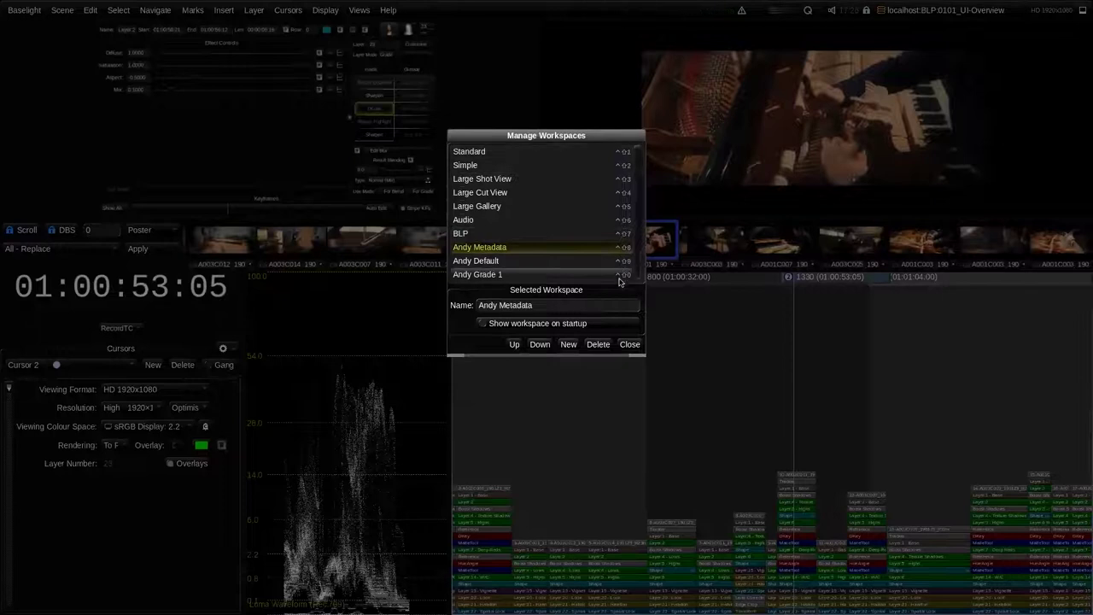
pyautogui.moveTo(642, 362); pyautogui.dragTo(651, 419)
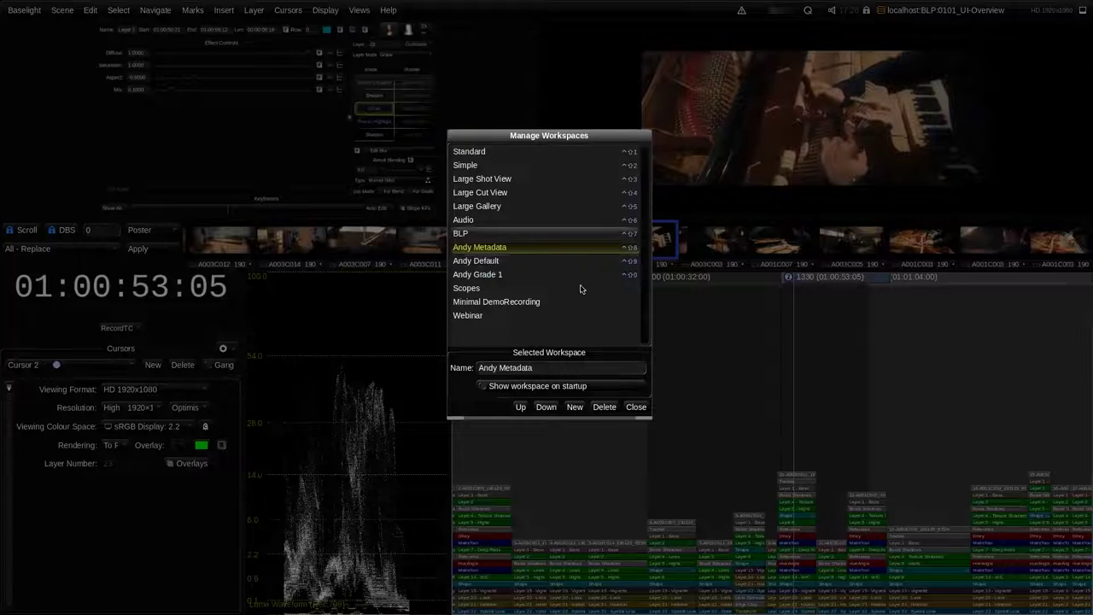
# Step: Close Manage Workspaces, returning to the grading view in the Andy Metadata workspace
pyautogui.click(636, 408)
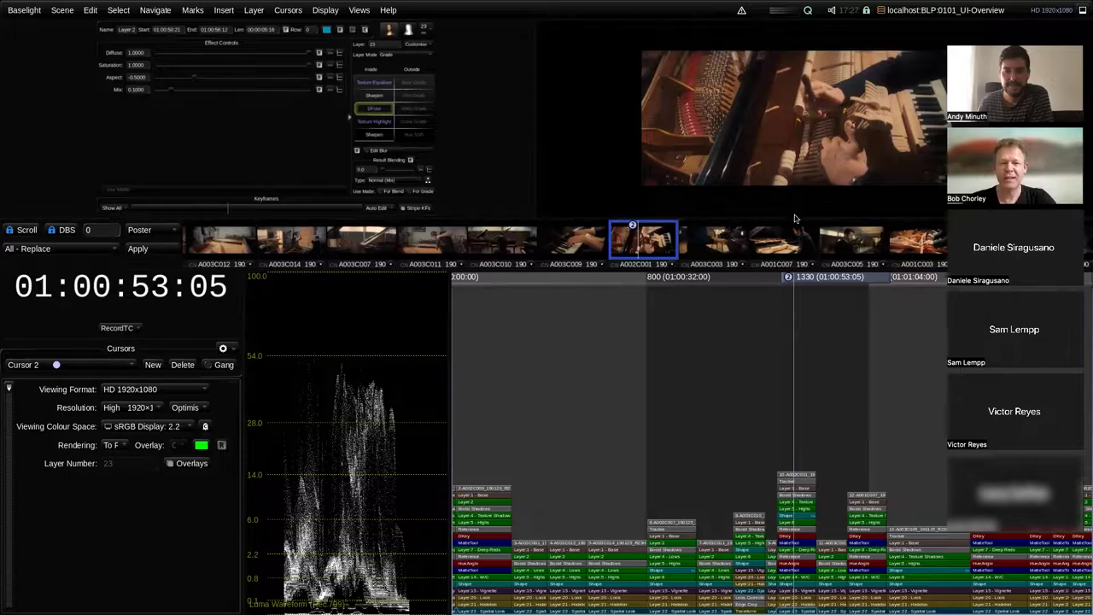
# Step: Lower the divider above the filmstrip to enlarge the viewer and DFuse effect controls
pyautogui.moveTo(795, 216); pyautogui.dragTo(797, 335)
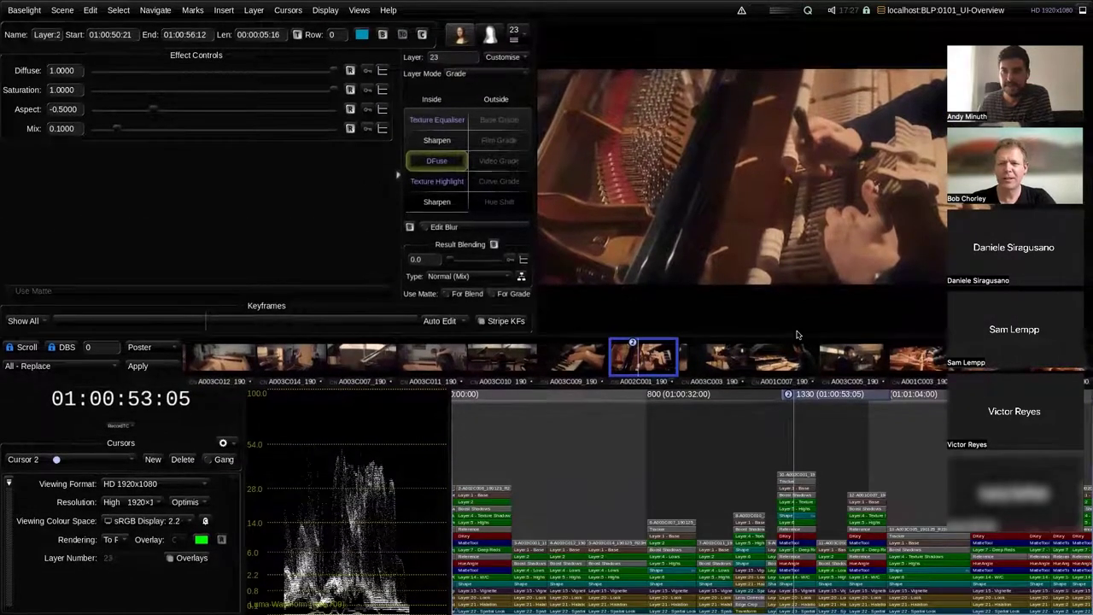